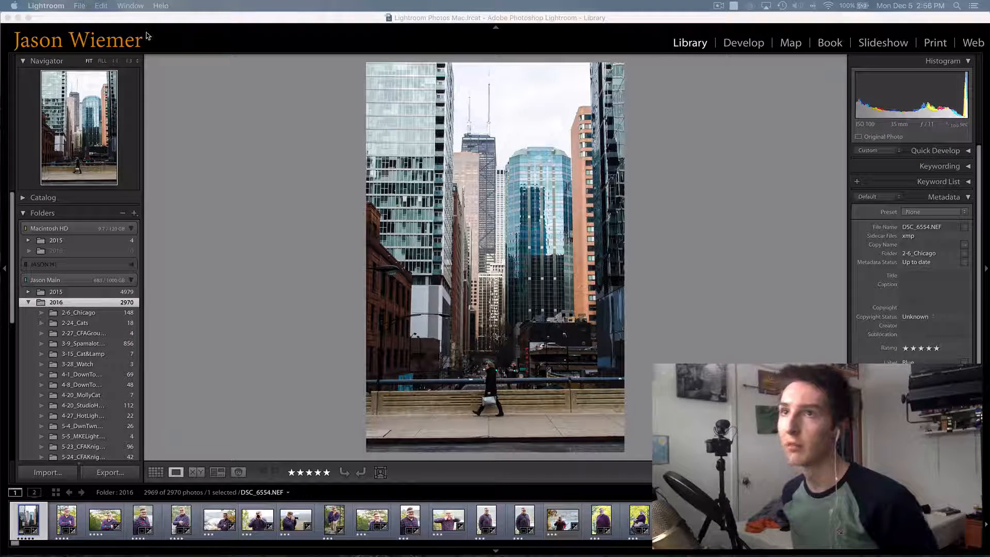
Open the photo and video import window for the photos on the NIKON D7000
left_click(101, 6)
mouse_move(78, 5)
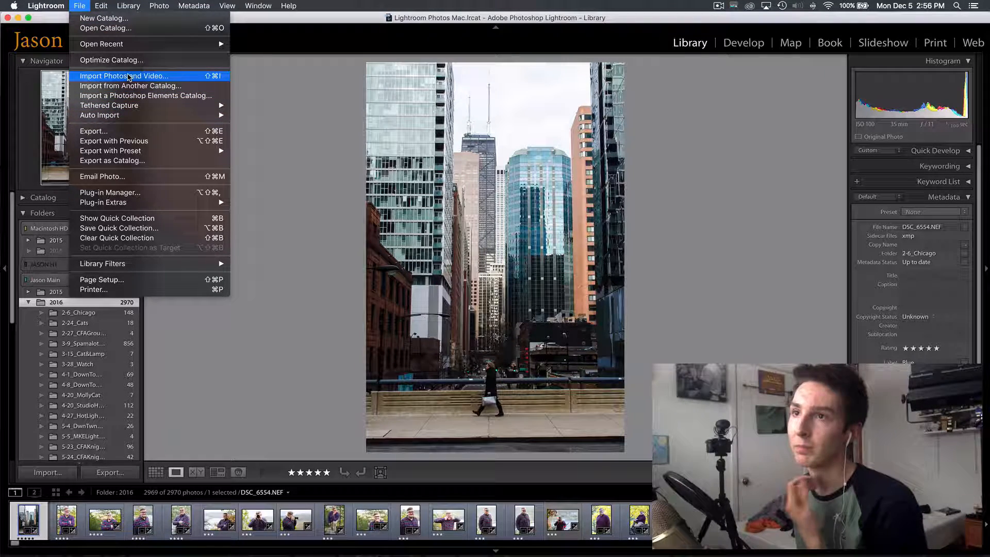
left_click(129, 77)
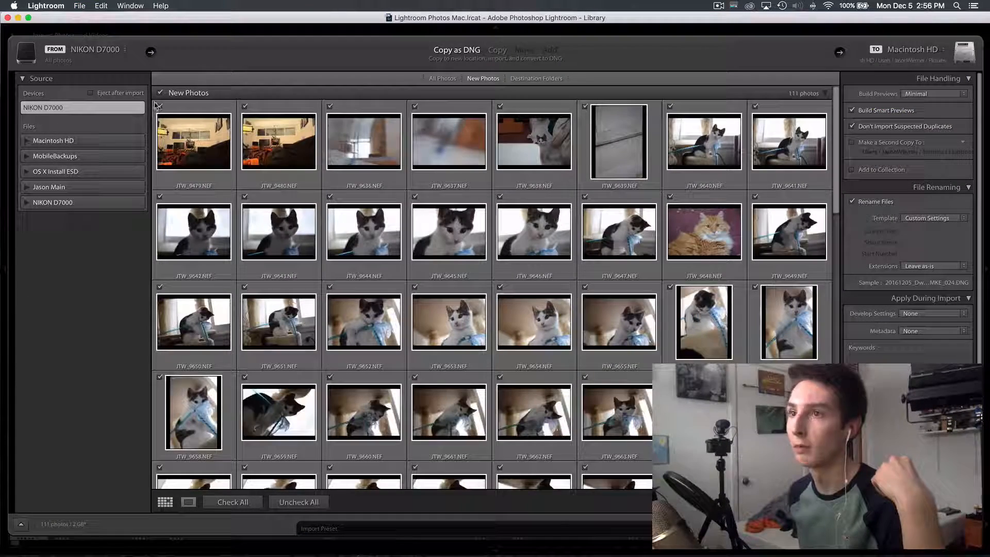
Exclude the first six new photos, JTW_9479 through JTW_9639, from the import
left_click(160, 106)
left_click(244, 107)
left_click(330, 106)
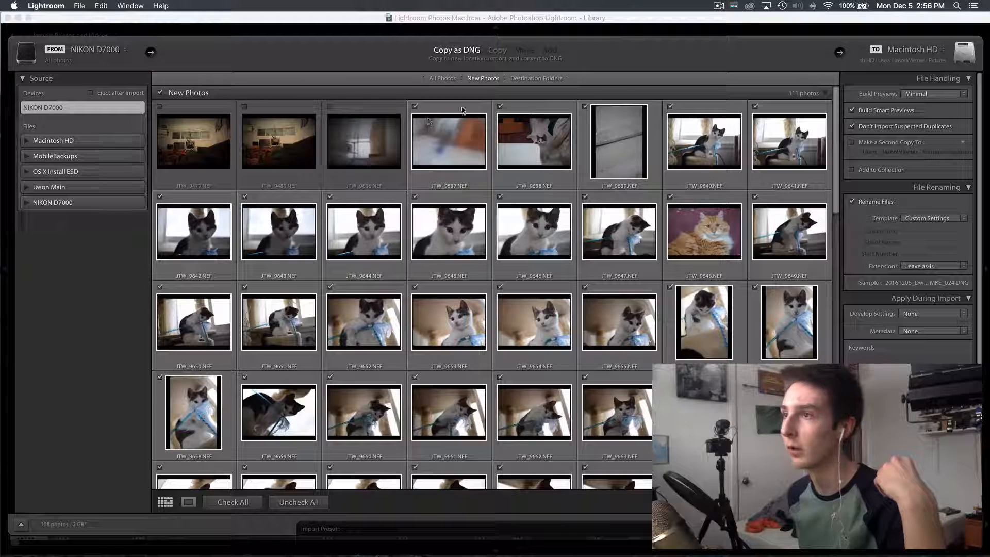
left_click(415, 107)
left_click(500, 106)
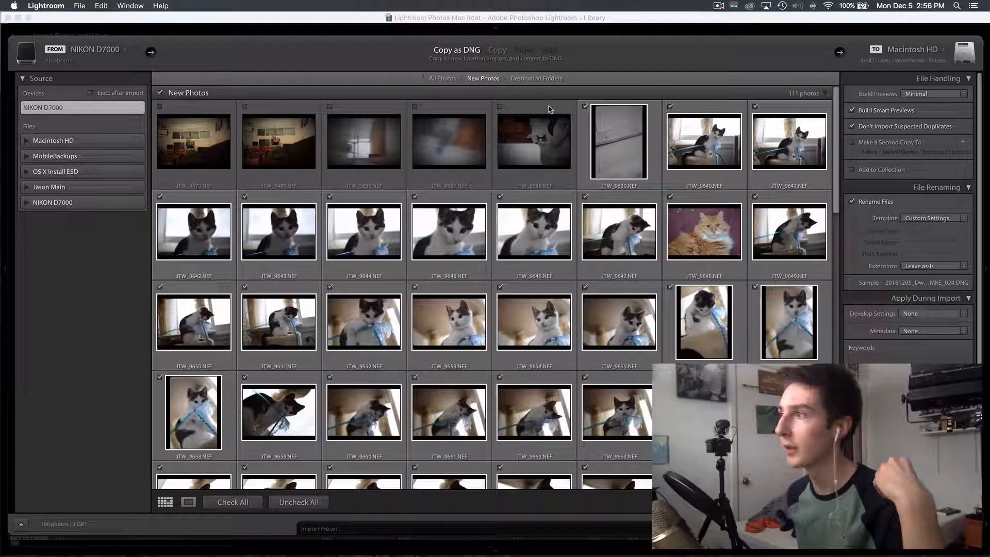
left_click(586, 107)
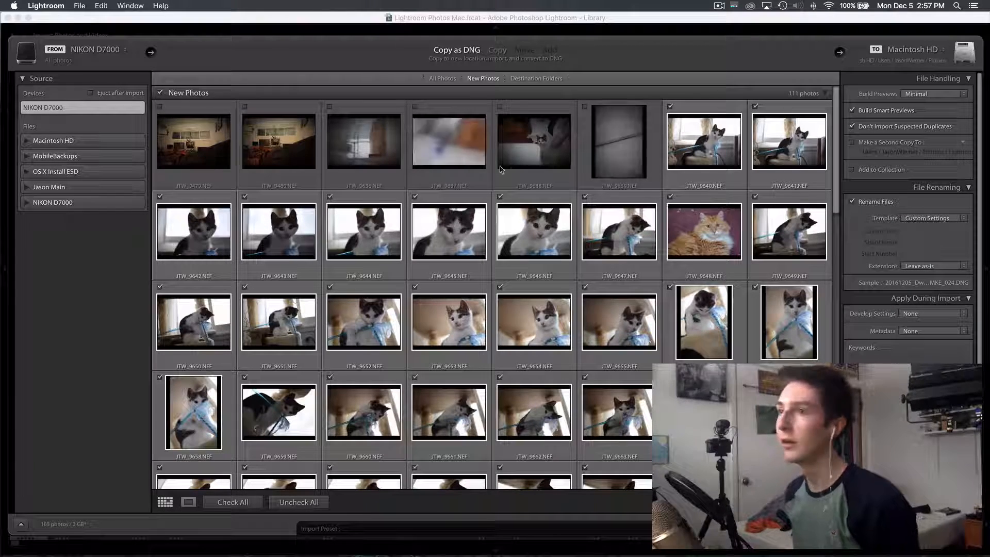
scroll(623, 174, "down", 2)
scroll(623, 174, "up", 2)
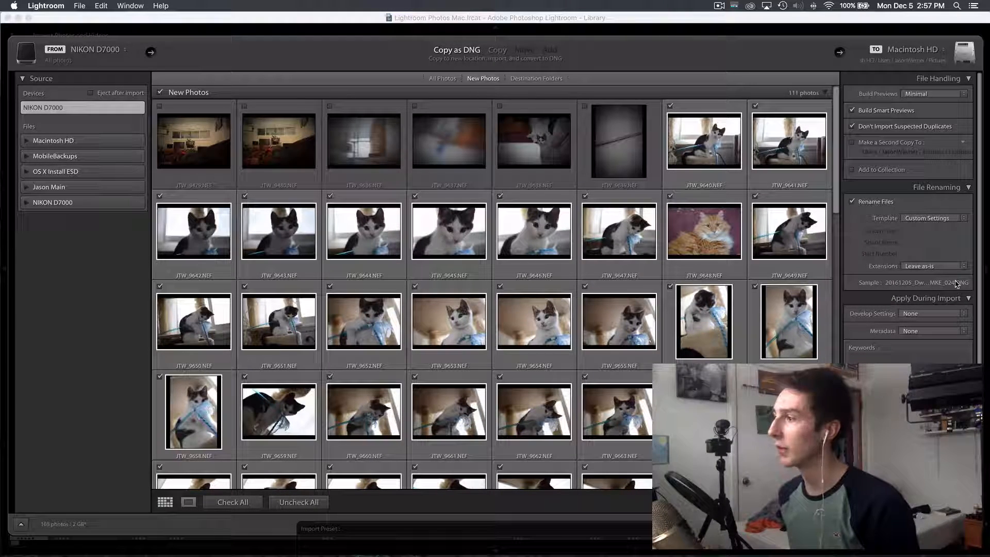
Change the custom text between date and import number in the filename template to CatPlaying, and import the checked photos
left_click(944, 218)
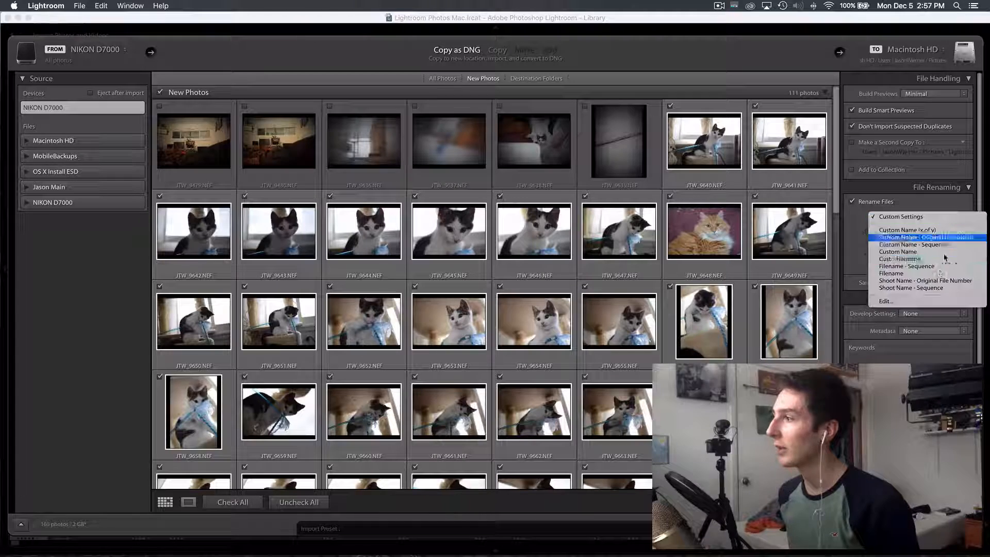
left_click(922, 305)
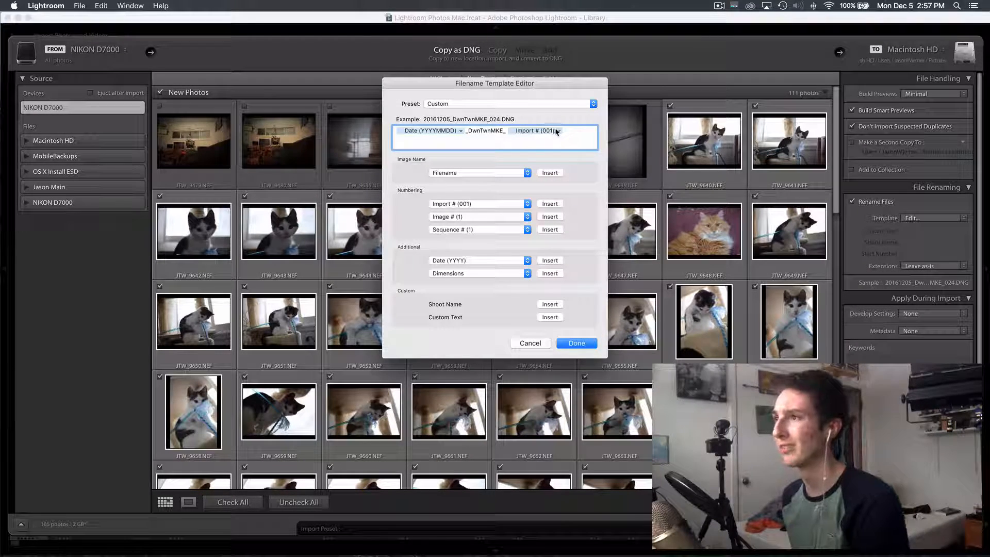
left_click_drag(506, 131, 482, 130)
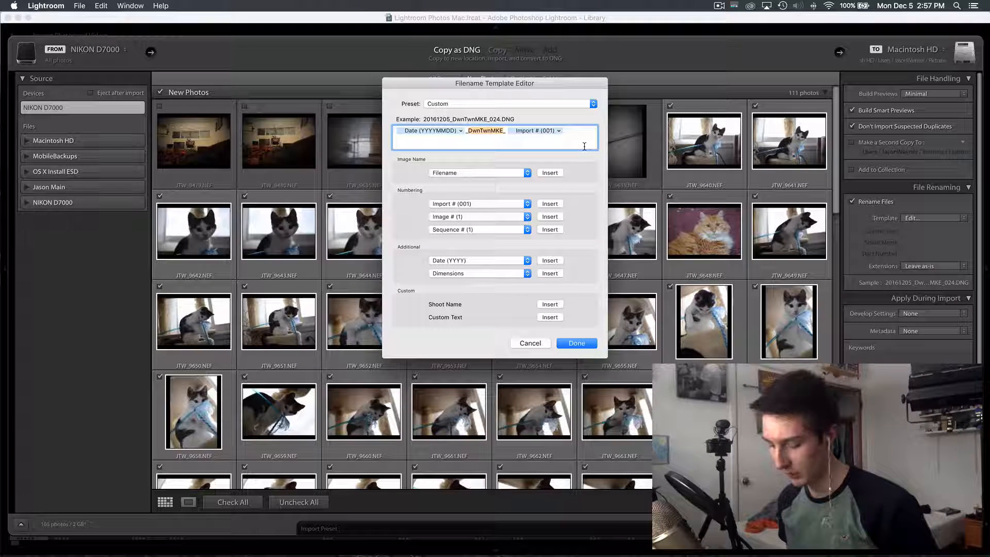
type("CatP")
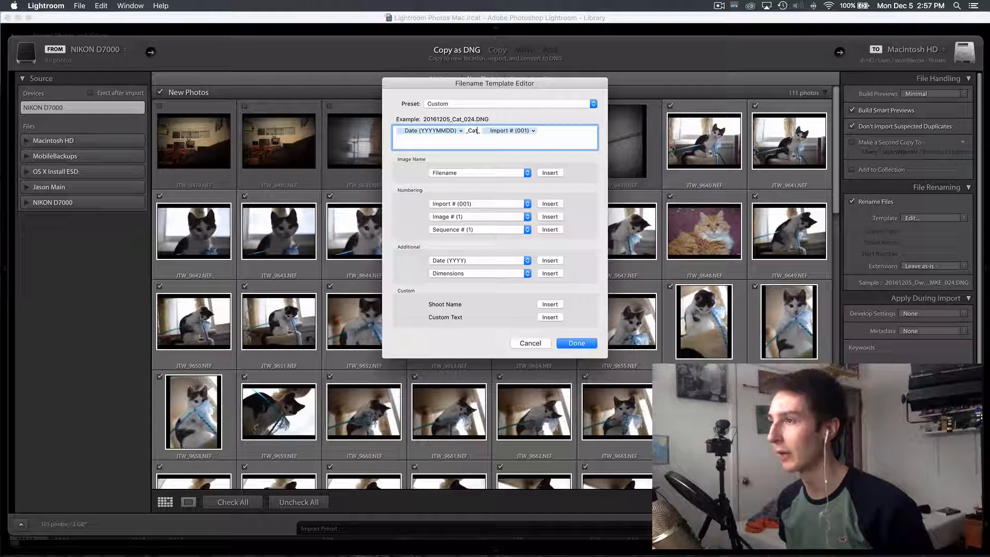
type("laying")
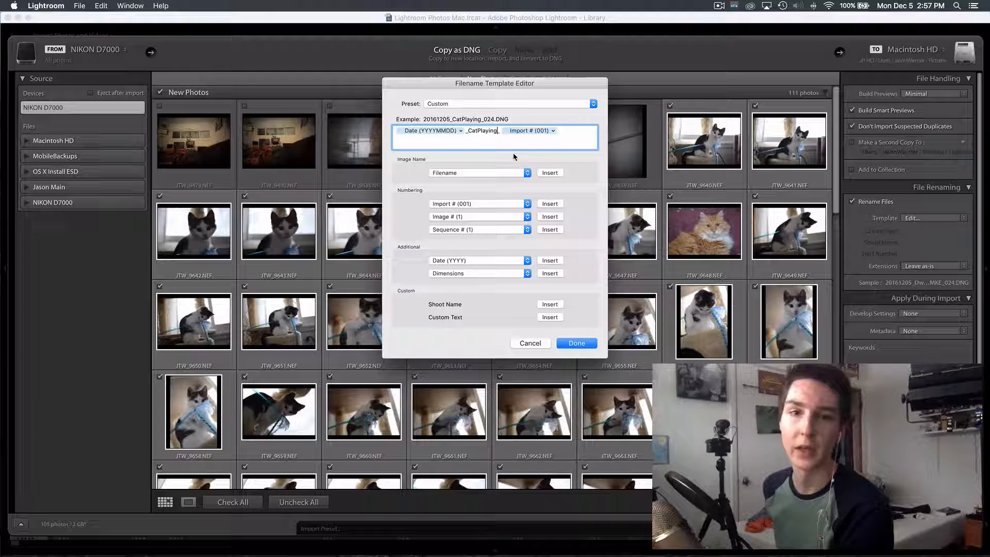
left_click(579, 341)
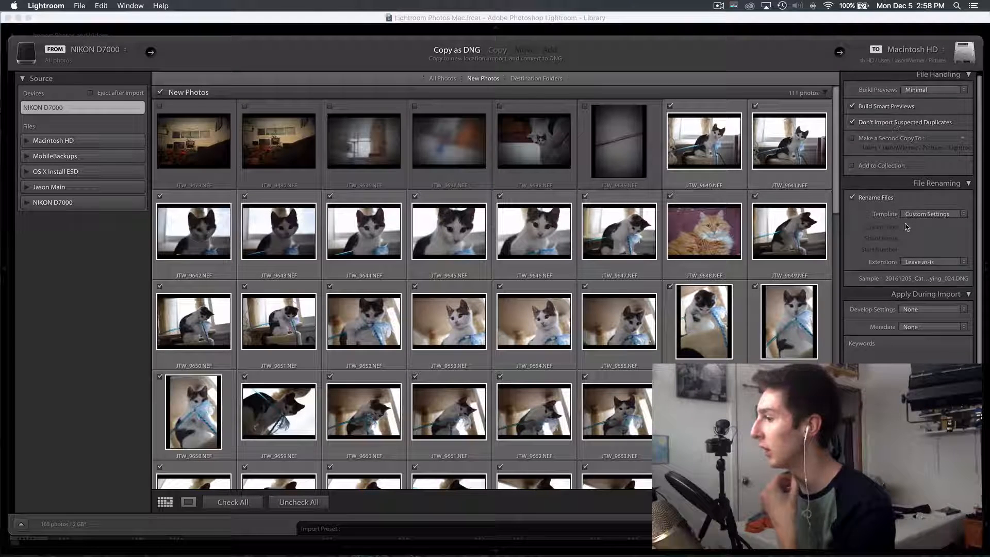
scroll(895, 130, "down", 3)
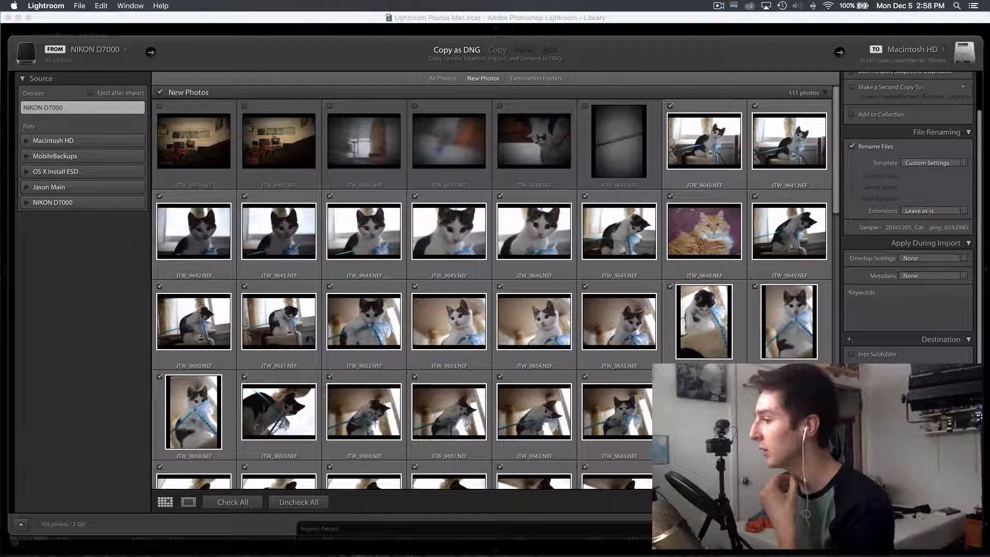
left_click(894, 525)
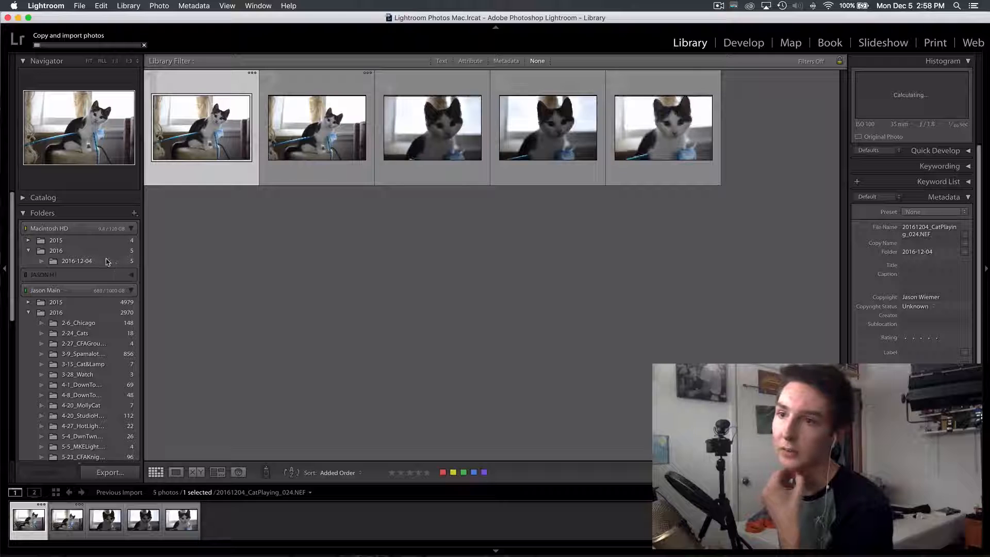
Rename the imported 2016-12-04 folder on Macintosh HD to 12-4_CatPlaying
left_click(84, 263)
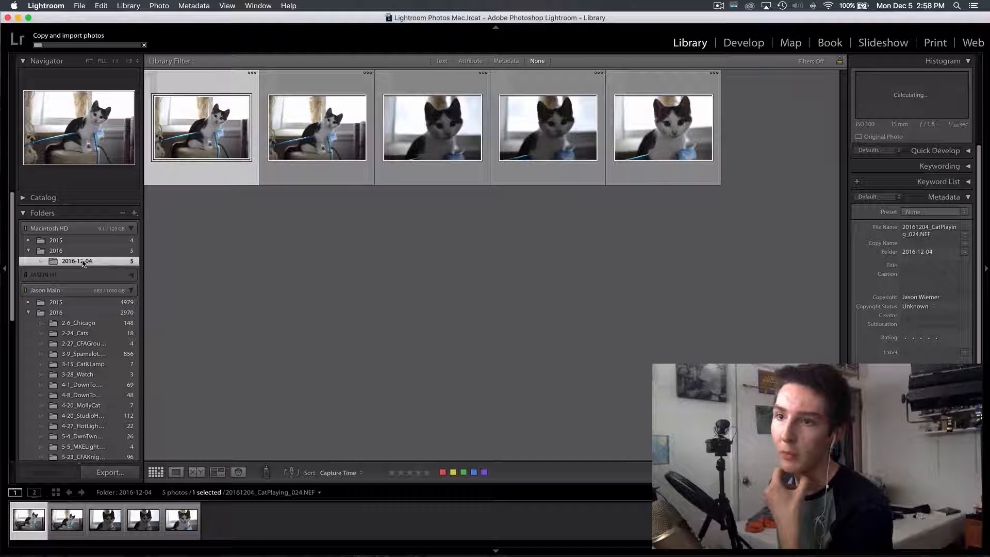
right_click(85, 261)
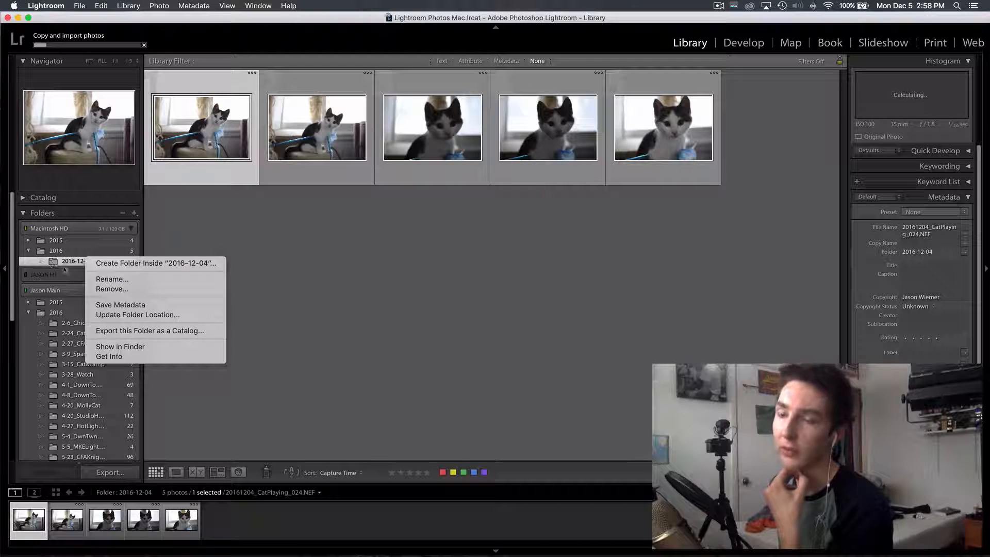
left_click(112, 279)
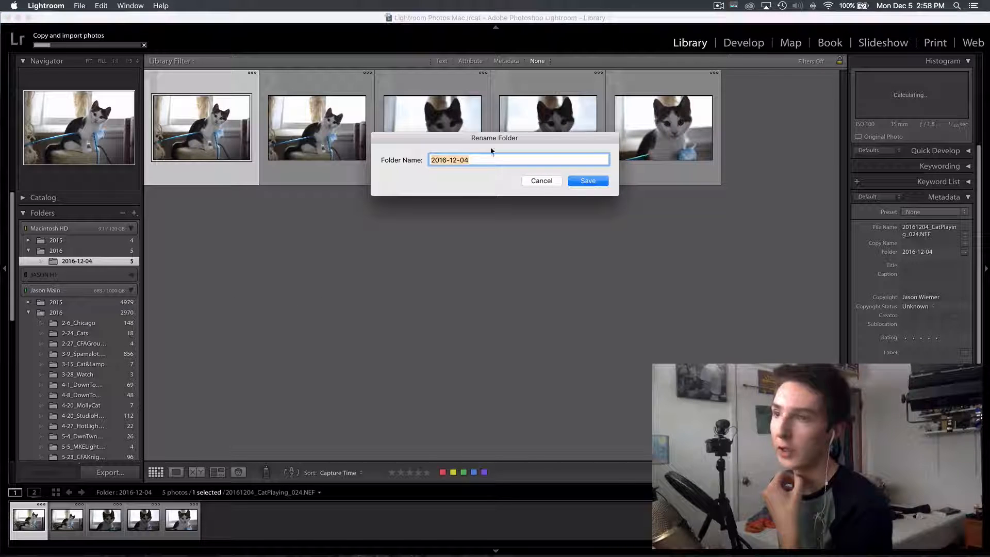
left_click_drag(452, 160, 431, 160)
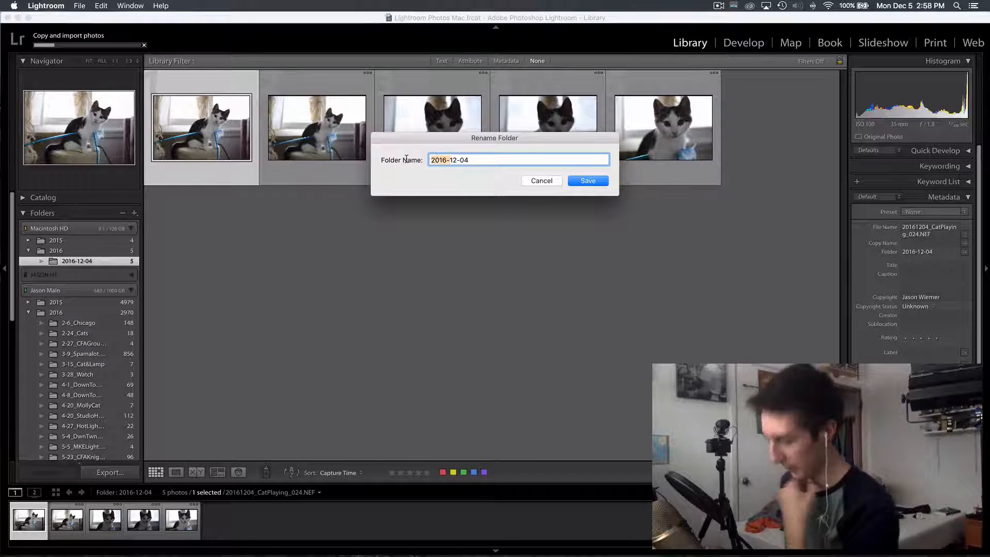
key("BackSpace")
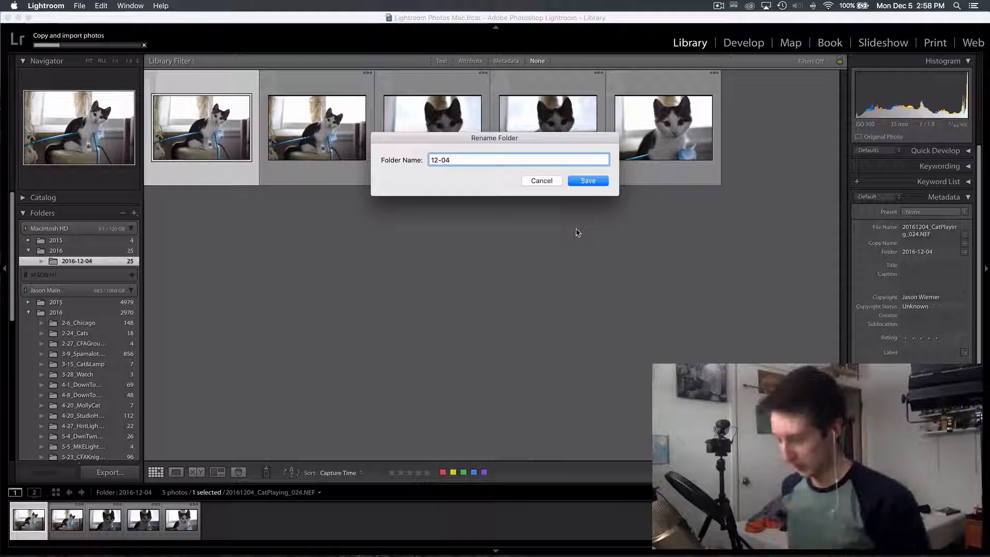
type("_")
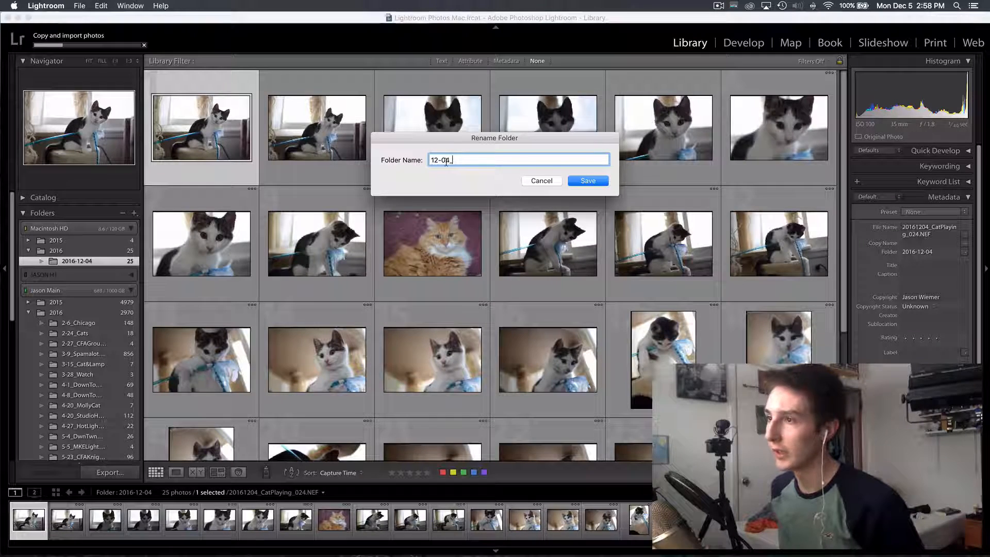
left_click(447, 160)
key("BackSpace")
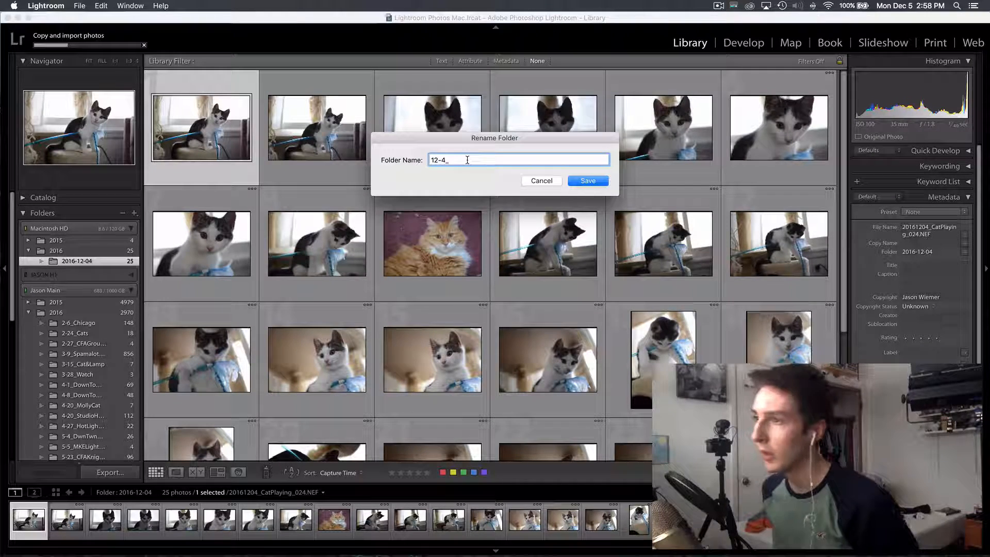
left_click(467, 160)
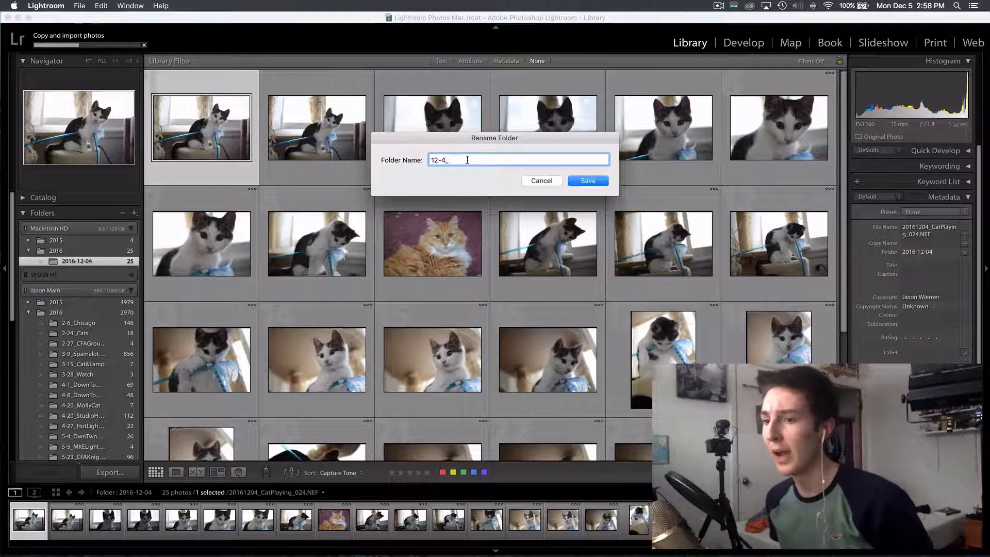
type("Cat")
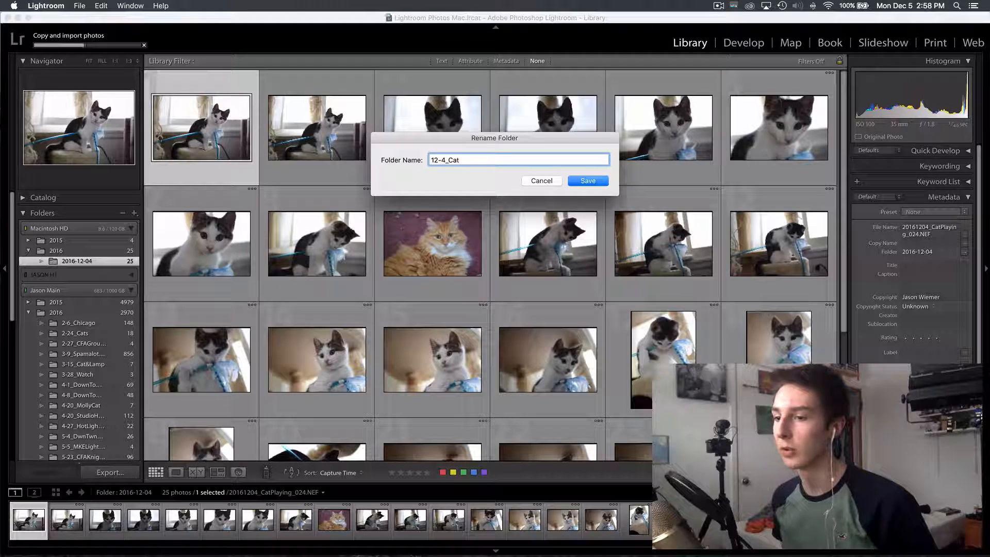
type("Playing")
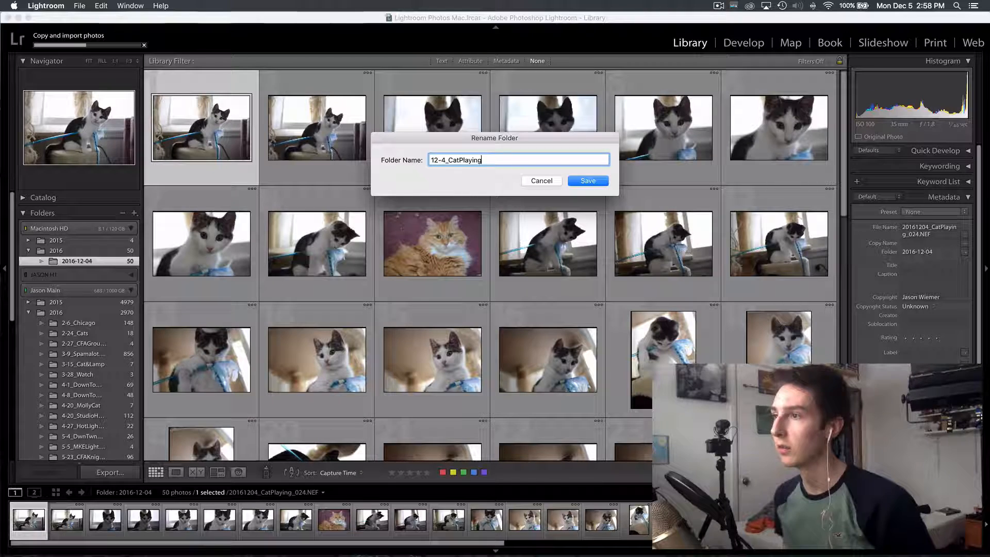
left_click(587, 181)
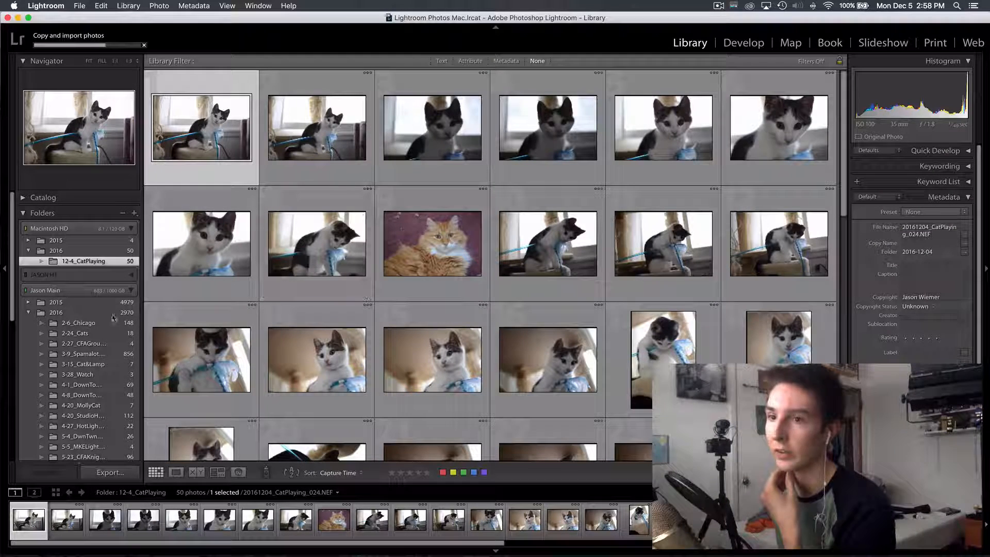
Examine how the subfolders in the external drive's 2015 and 2016 folders are named and organised, and collapse both year folders
left_click(29, 305)
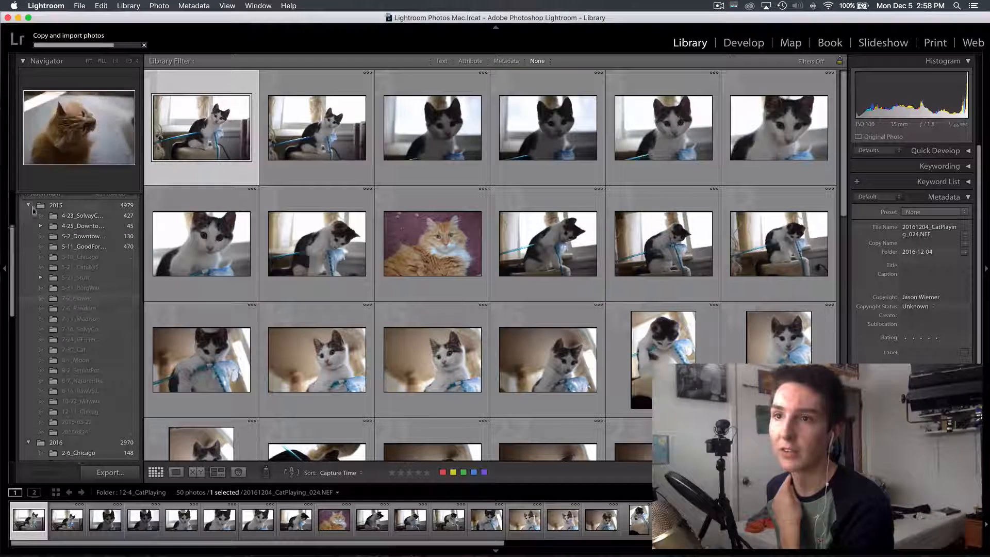
left_click(30, 206)
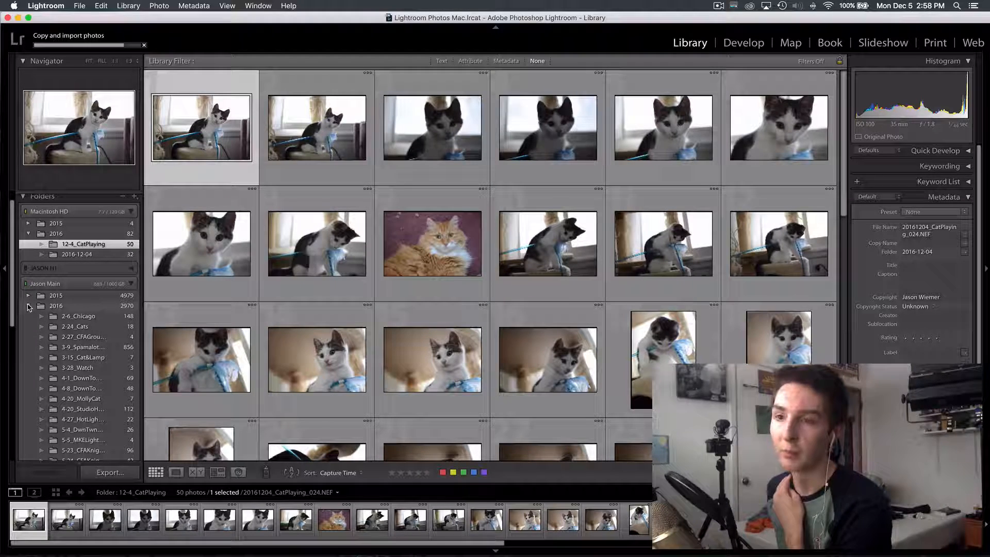
left_click(29, 307)
left_click(29, 307)
scroll(77, 301, "down", 1)
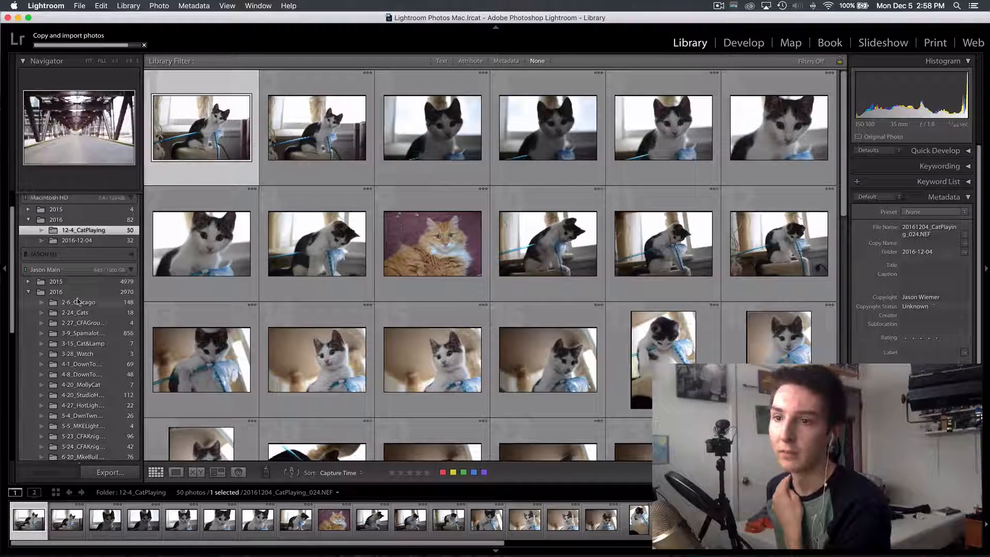
scroll(77, 302, "down", 6)
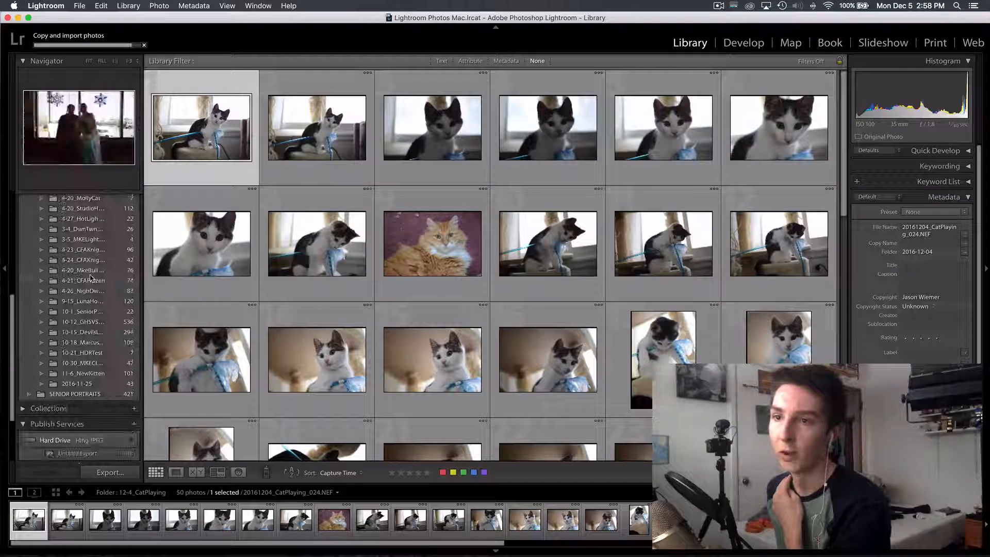
scroll(90, 279, "up", 5)
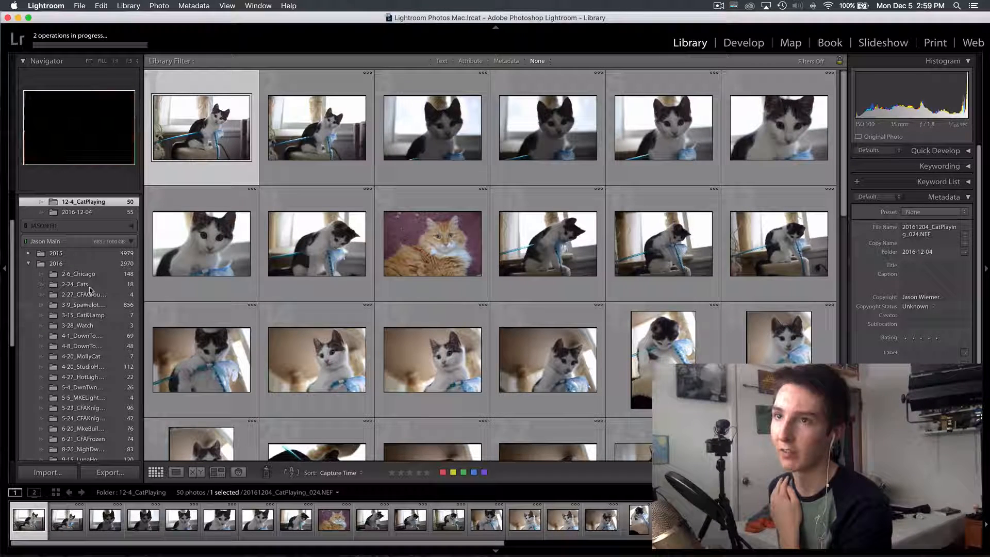
left_click(22, 264)
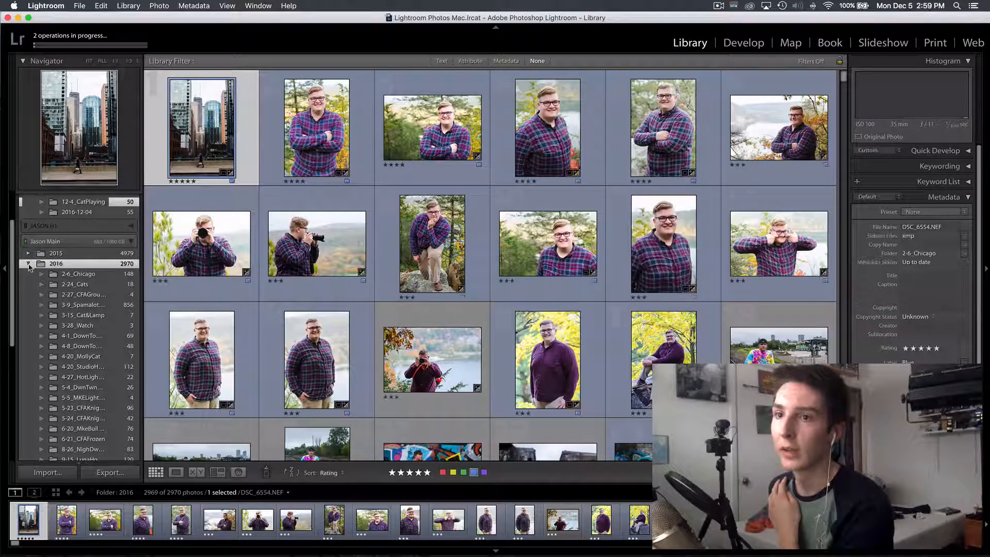
left_click(28, 264)
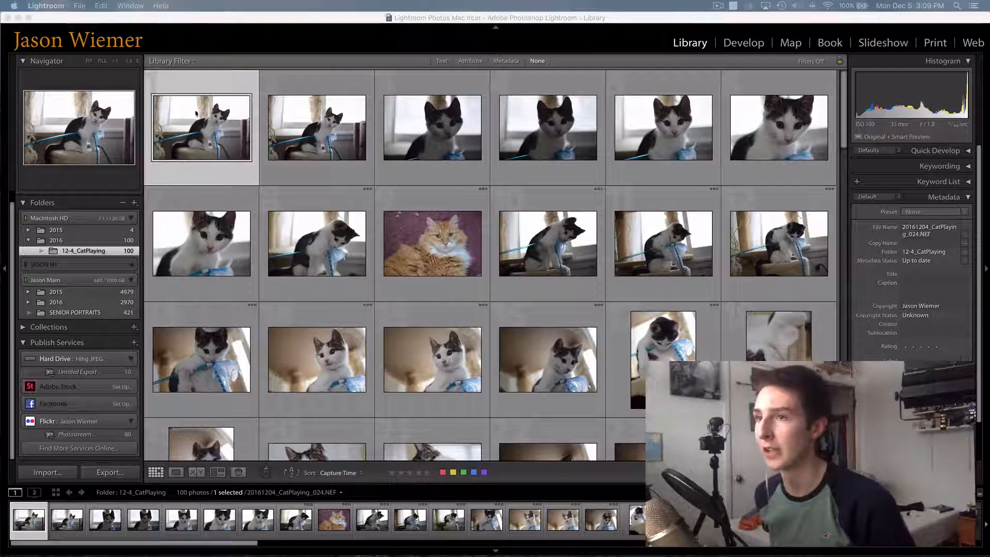
Open the first imported photo in Loupe view and examine the cat shots one by one up to 20161204_CatPlaying_024-33
double_click(208, 133)
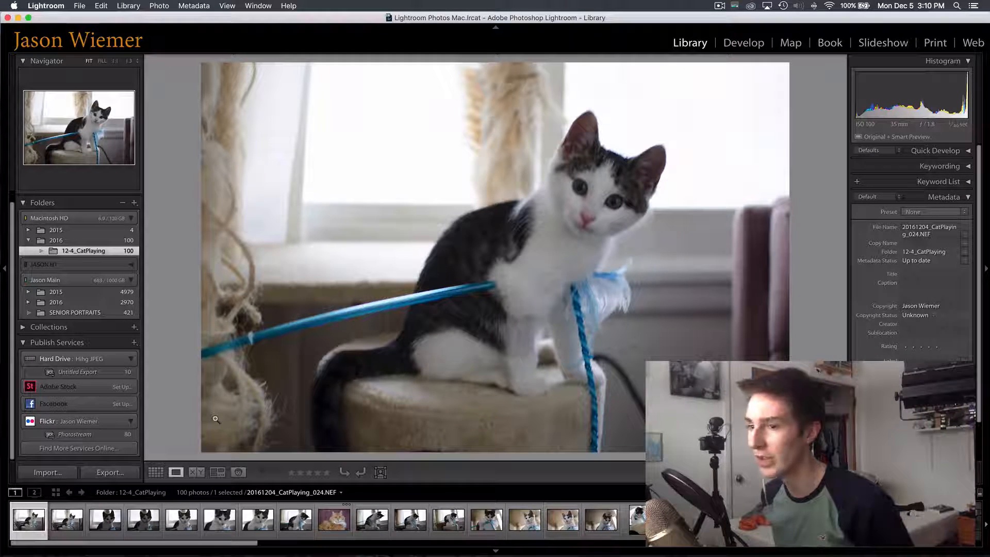
key("Right")
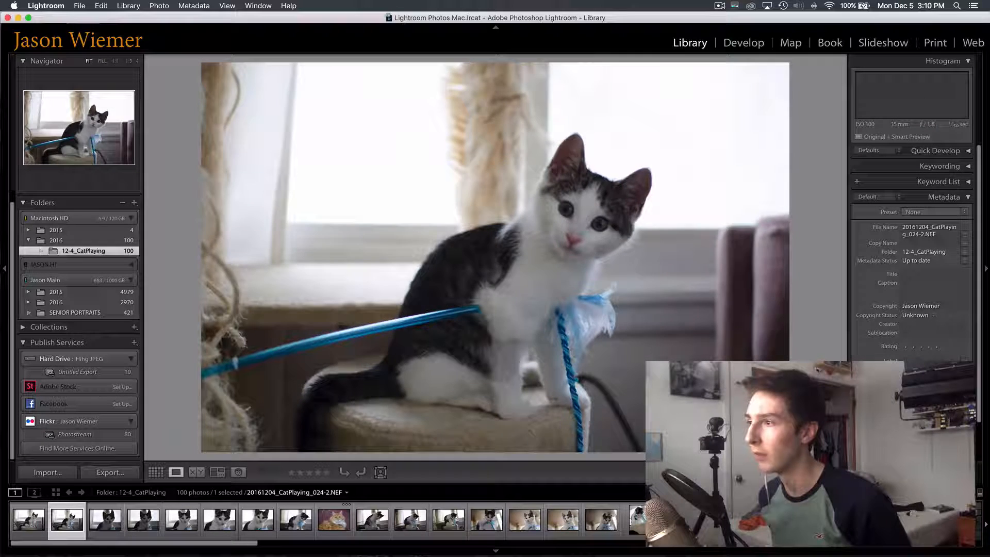
key("Right")
key("Right")
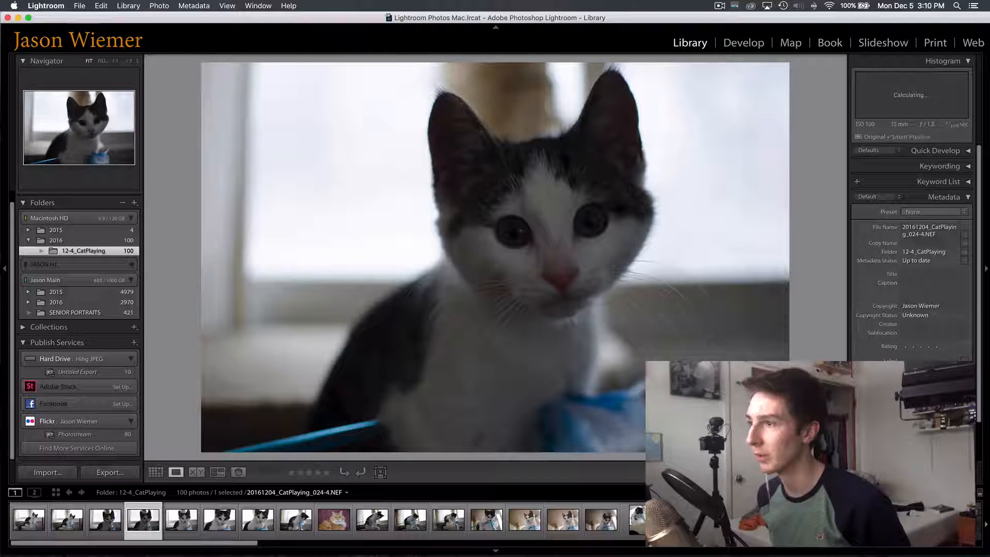
key("Right")
key("Right")
key("Right")
key("Right")
key("Right")
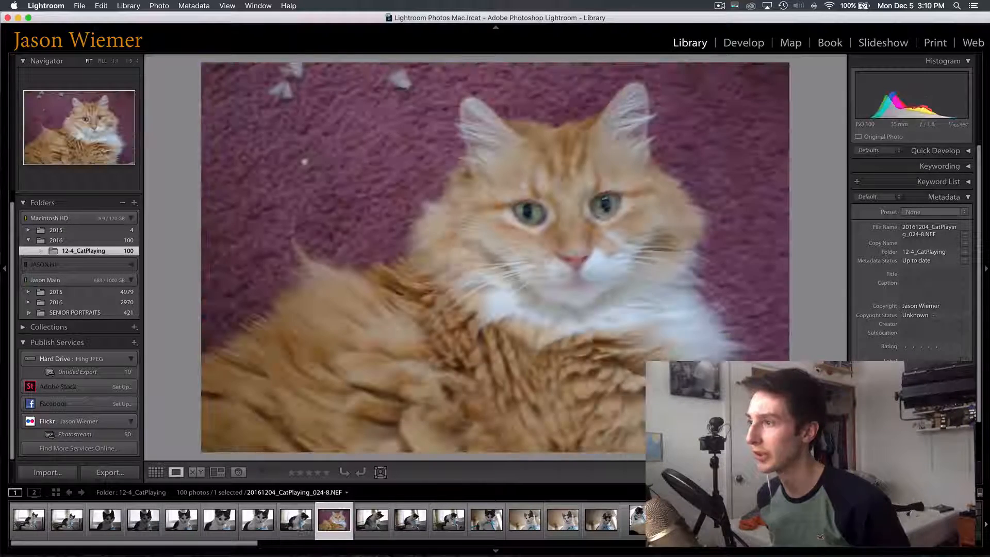
key("Right")
key("Right")
key("Right")
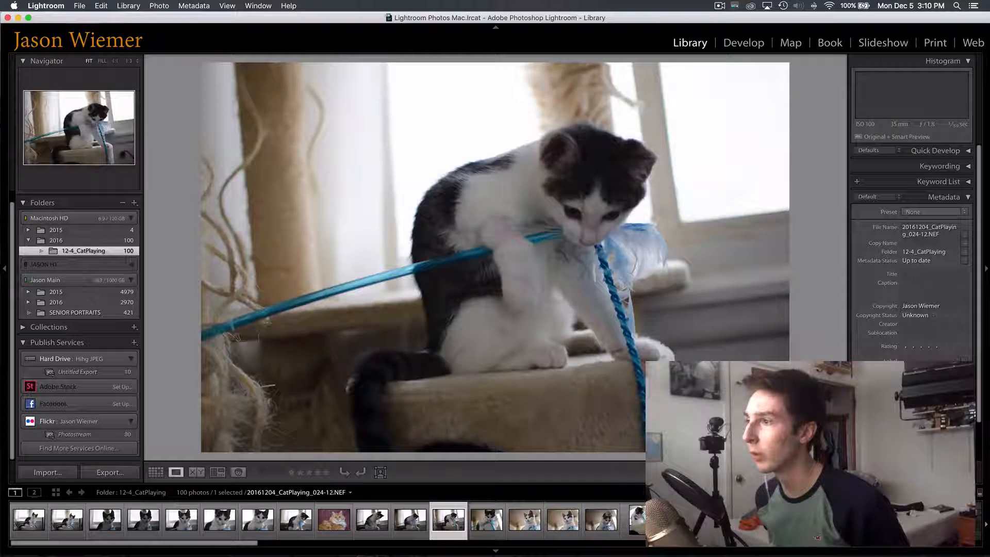
key("Right")
key("Right")
key("Right")
key("Right")
key("Right")
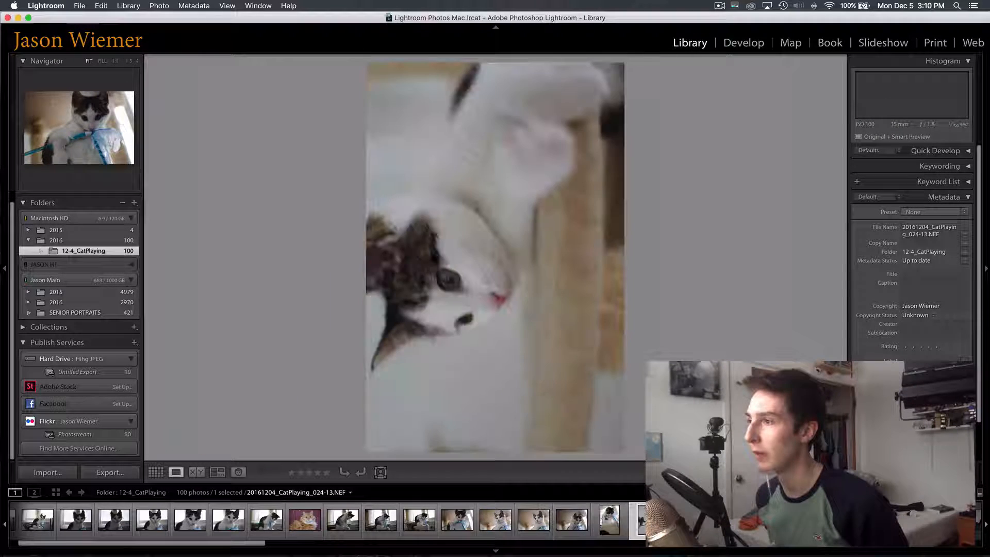
key("Right")
key("Right")
key("Right")
key("Right")
key("Right")
key("Right")
key("Right")
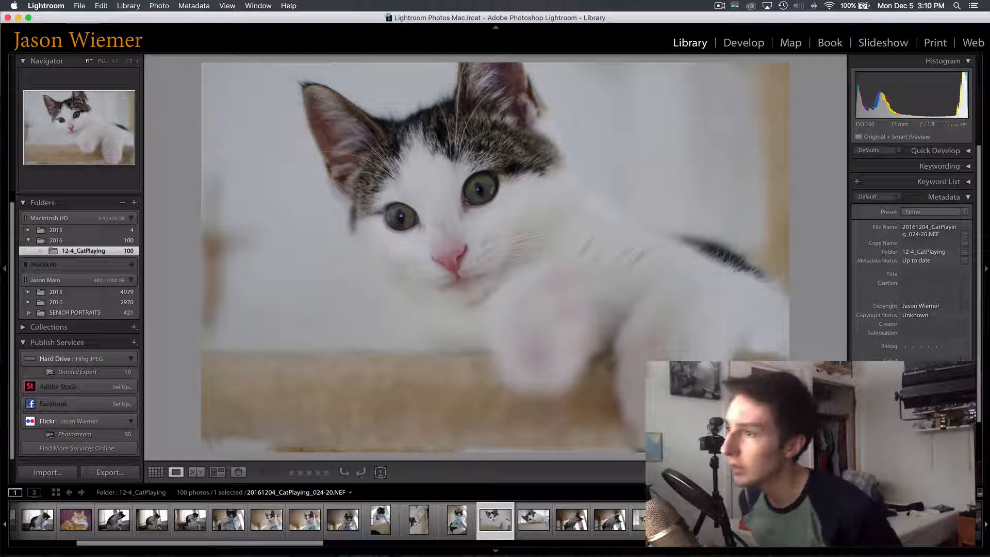
key("Right")
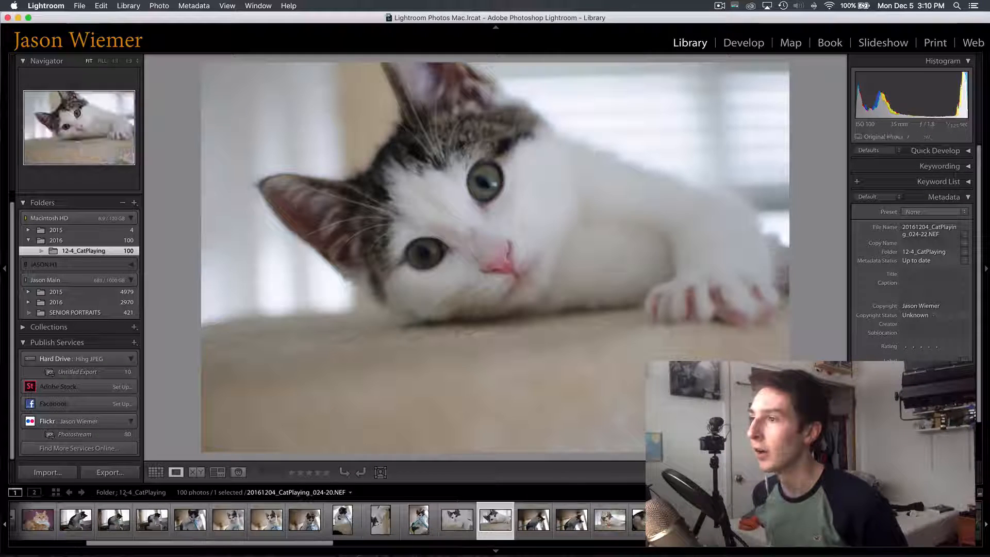
key("Right")
key("Right")
key("Right")
key("Right")
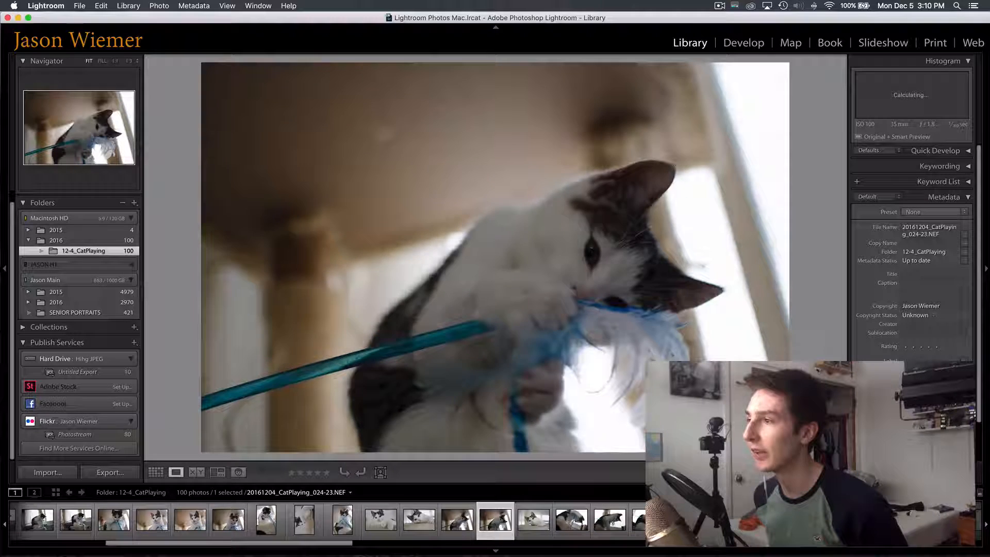
key("Right")
key("Right")
key("Right")
key("Right")
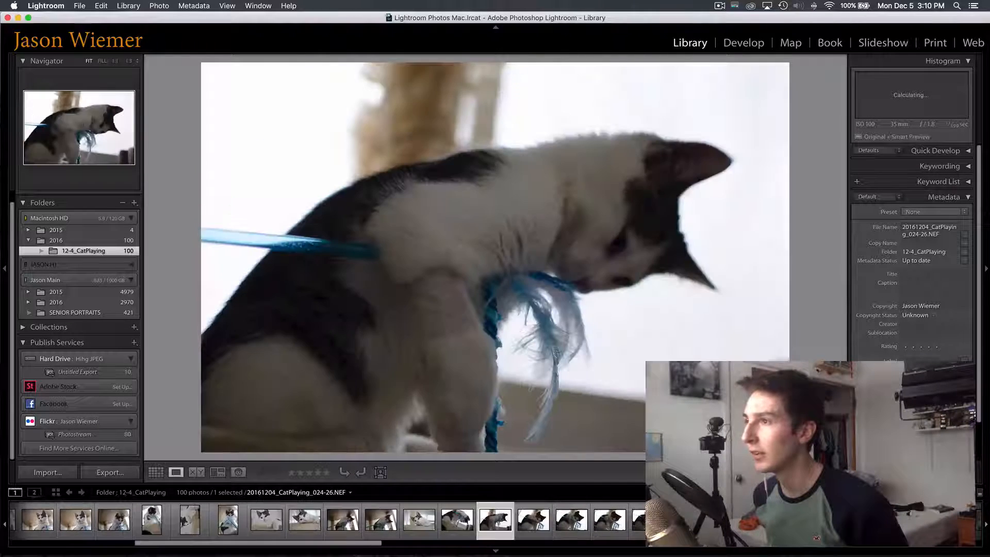
key("Left")
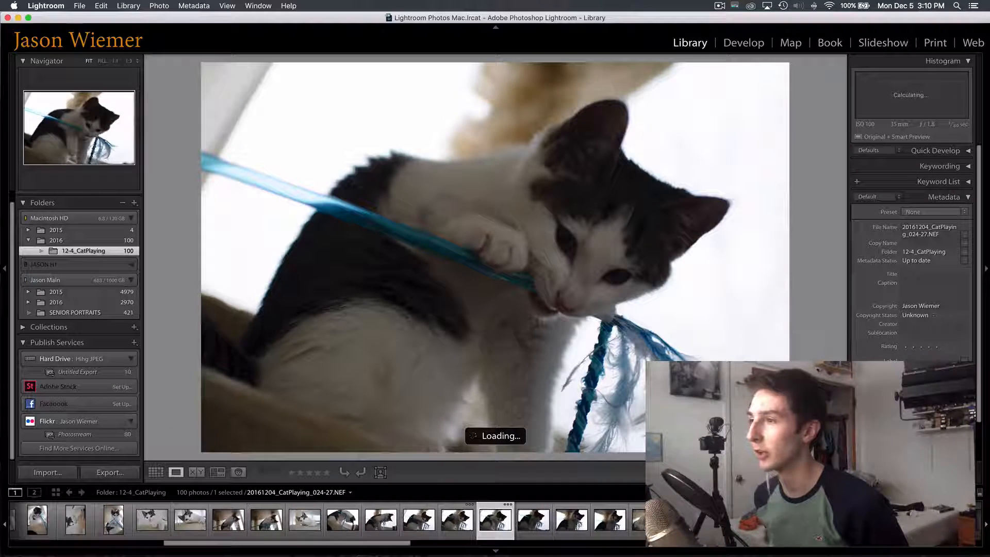
key("Right")
key("Right")
key("Right")
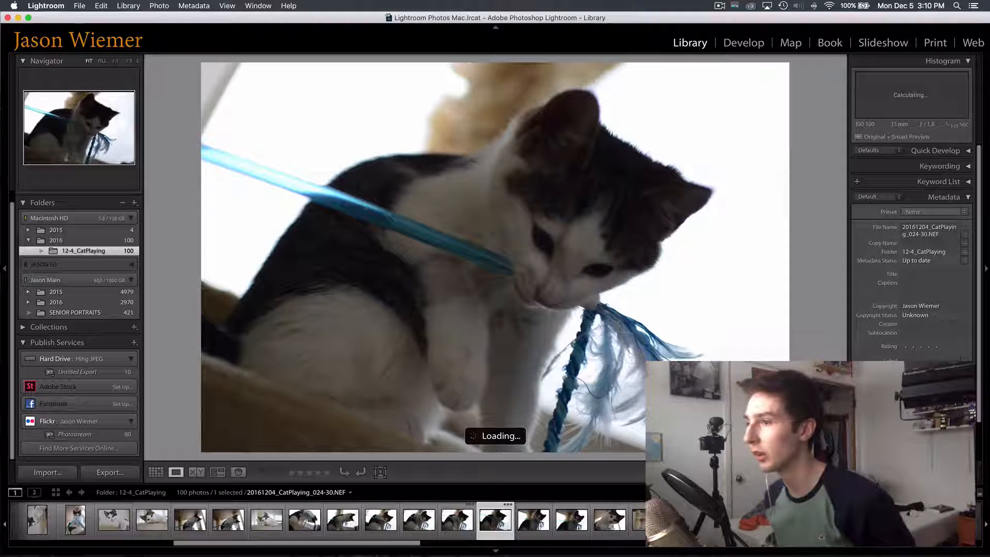
key("Right")
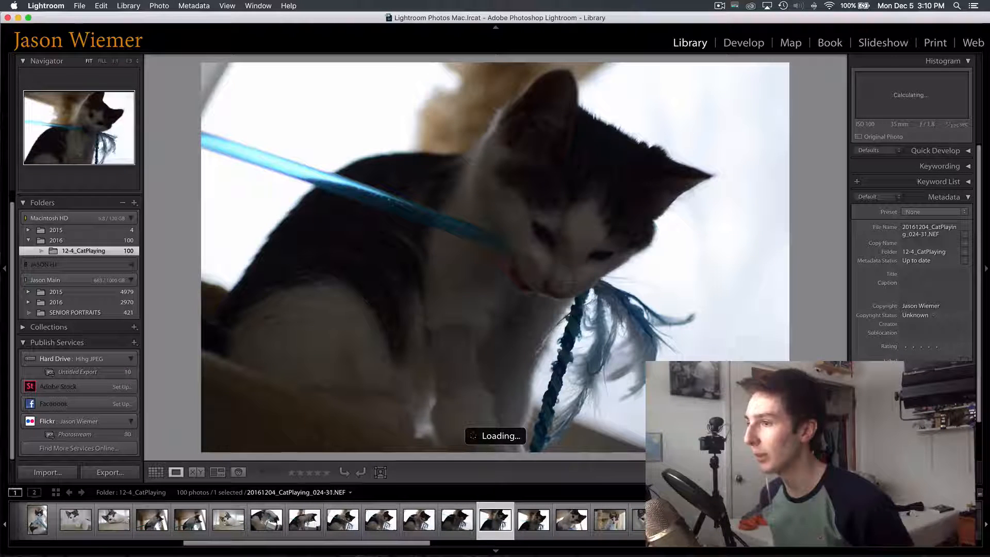
key("Right")
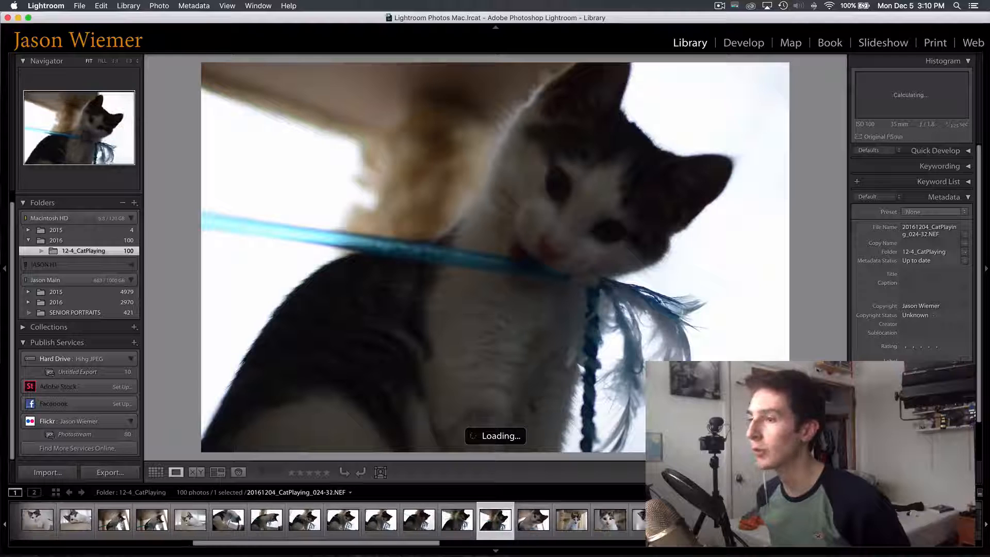
key("Right")
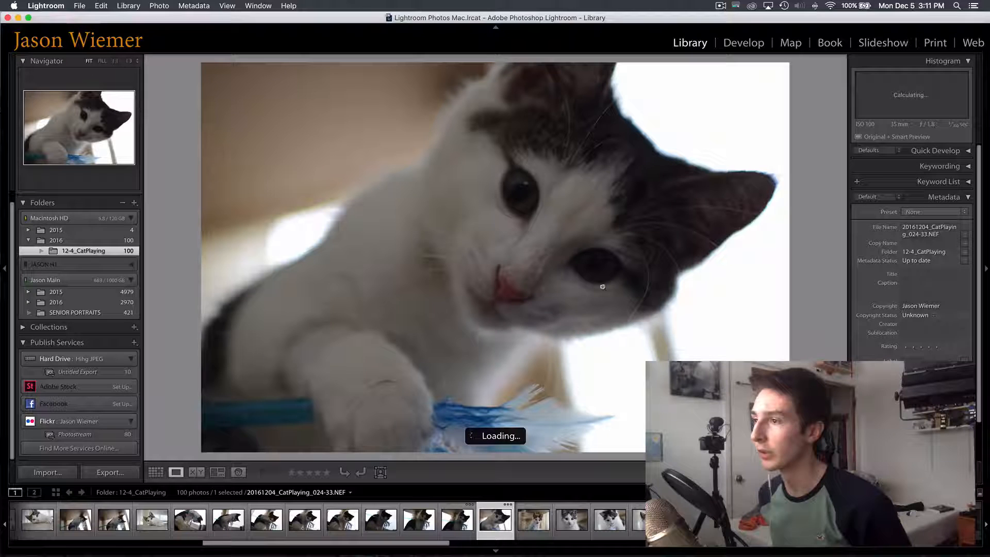
Look through the following close-ups and rate 20161204_CatPlaying_024-37 two stars
key("Right")
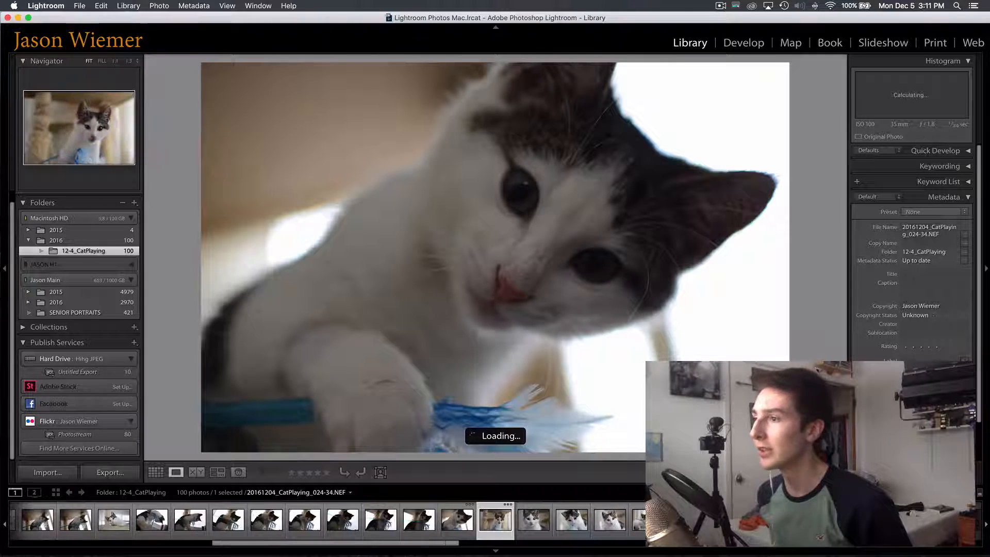
key("Right")
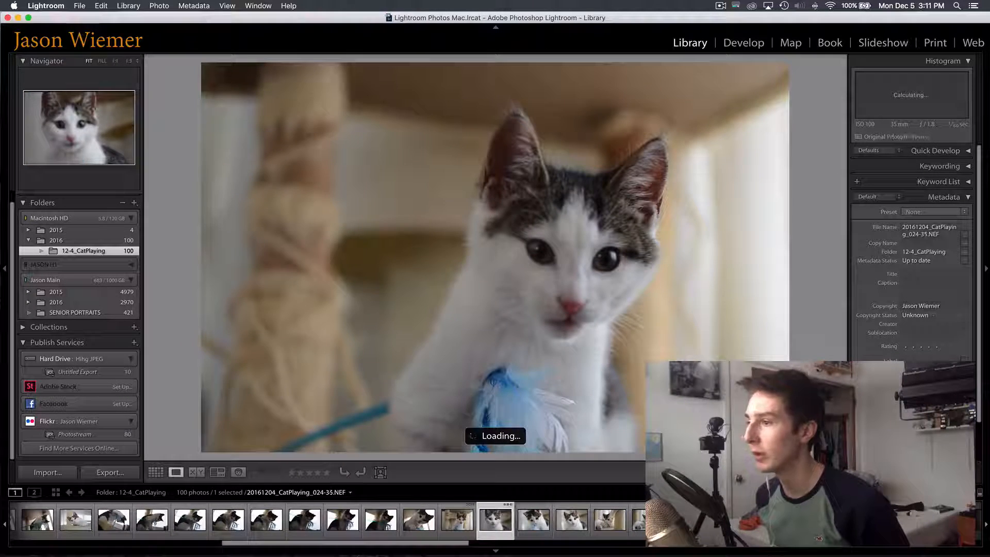
key("Right")
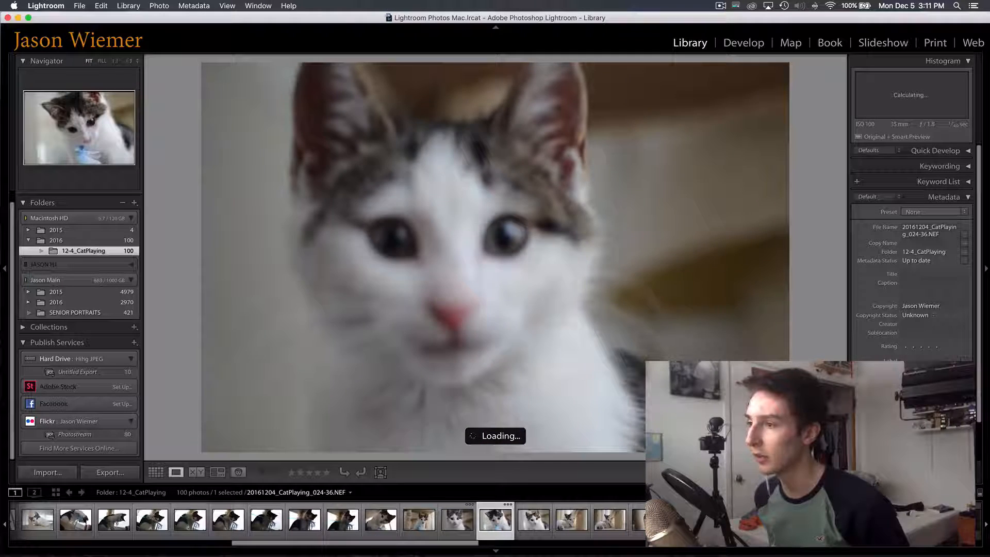
key("Right")
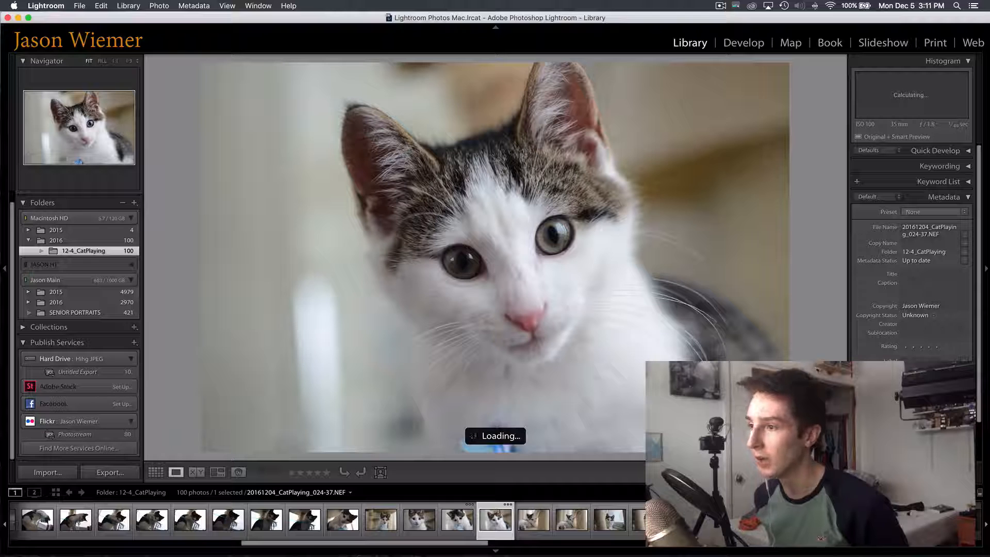
key("2")
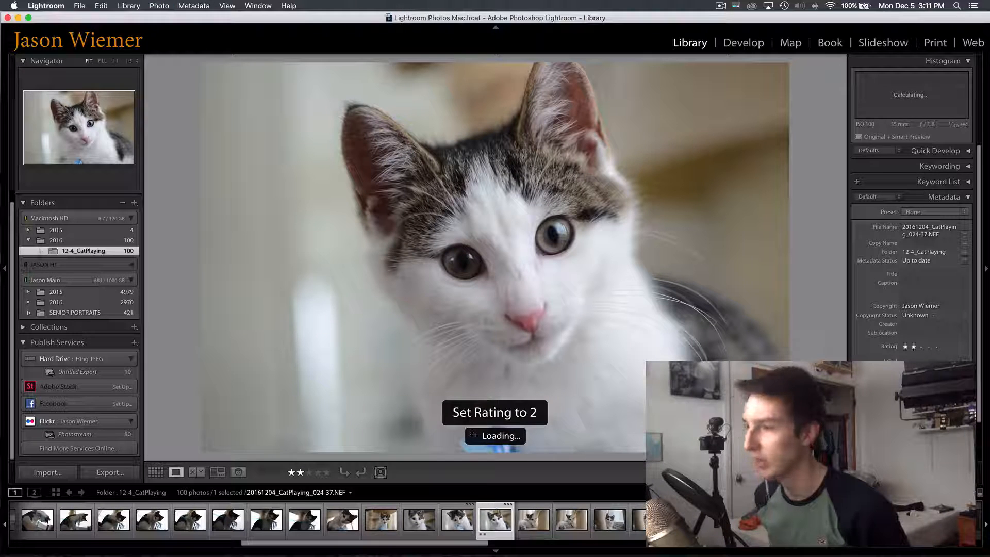
Rate 20161204_CatPlaying_024-40 and 024-41, the shots of the kitten peeking from behind the scratching post, two stars each
key("Right")
key("Right")
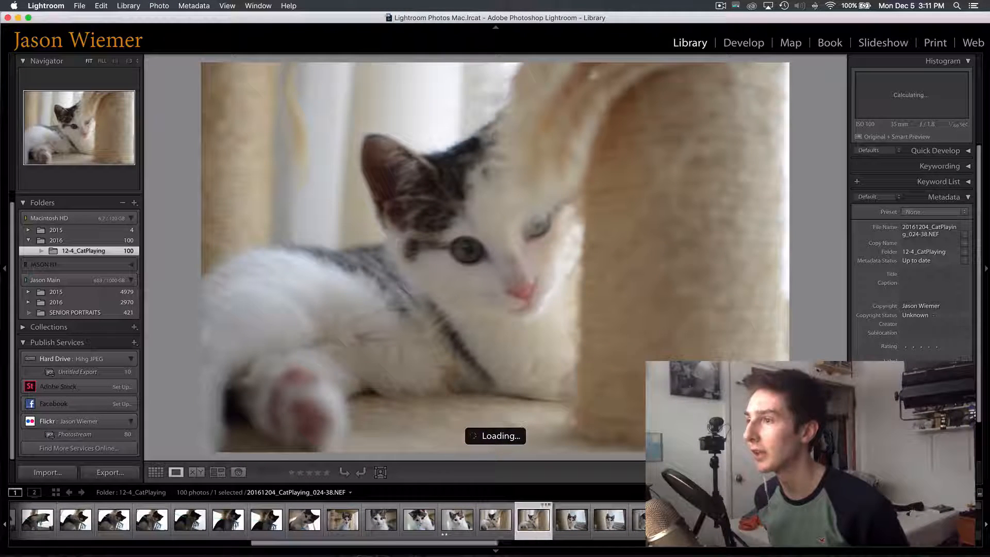
key("Right")
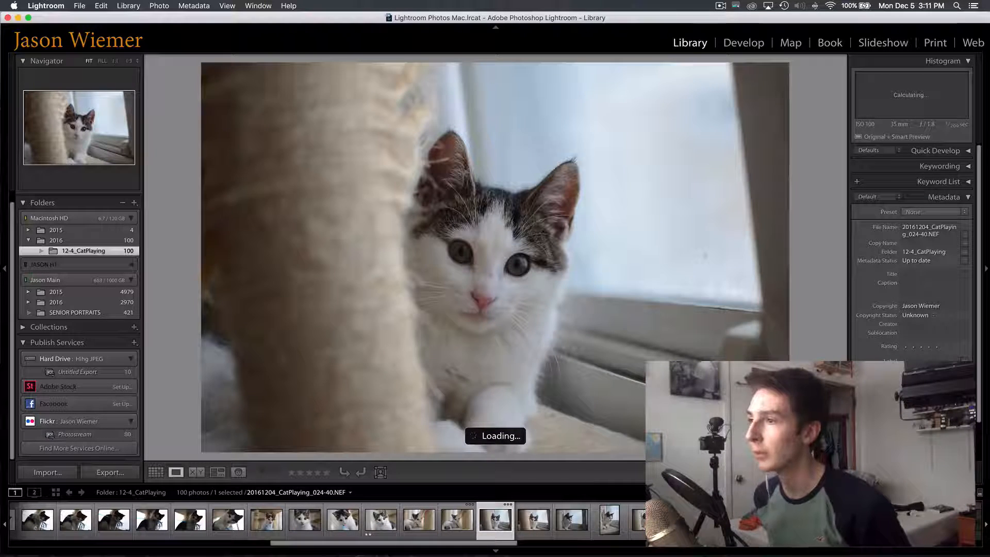
key("2")
key("Right")
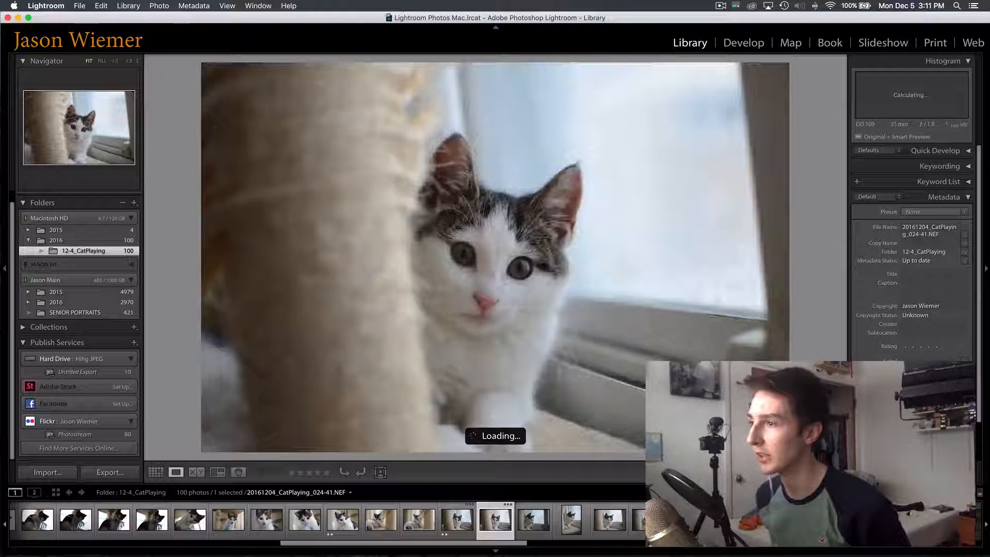
key("Right")
key("2")
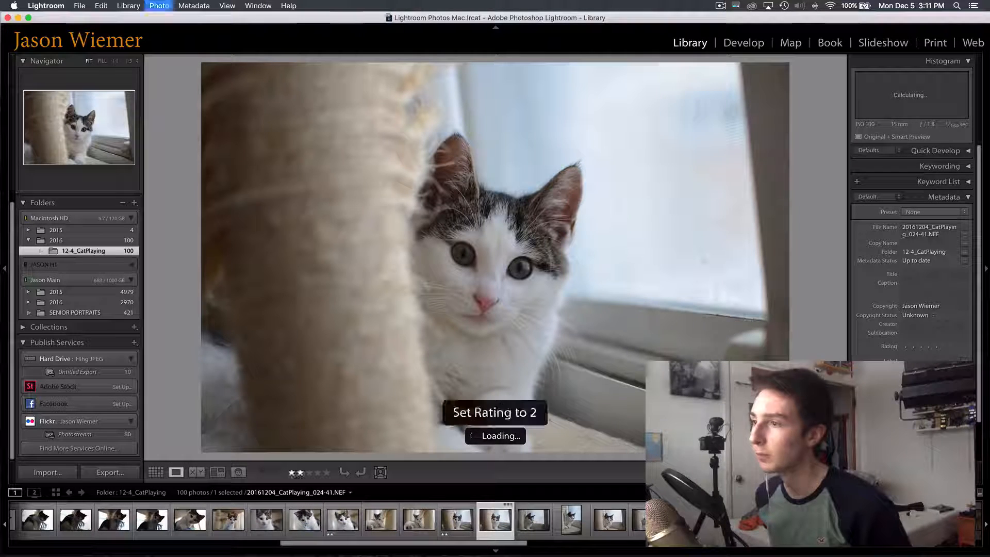
Pass over the resting kitten shots and rate 20161204_CatPlaying_024-46, the kitten looking up, two stars
key("Right")
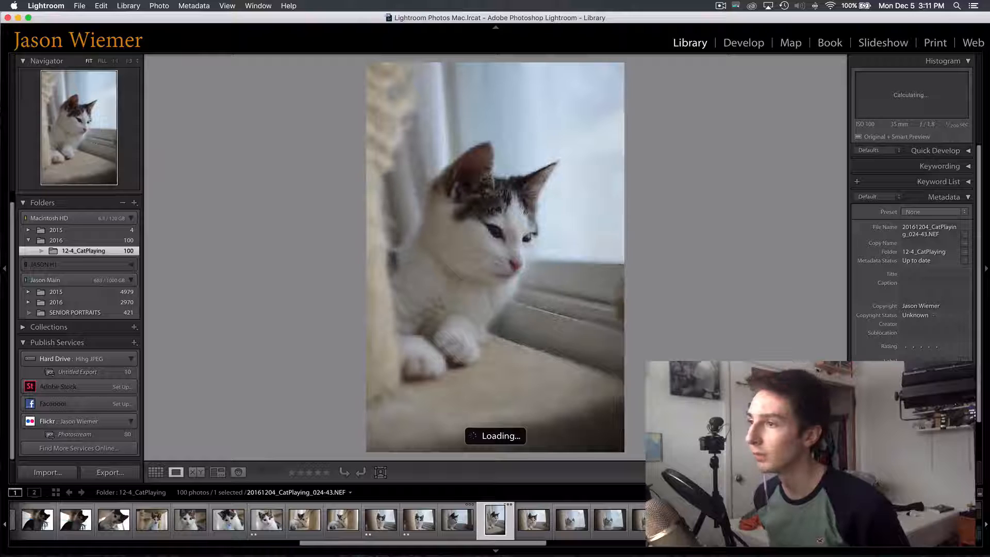
key("Right")
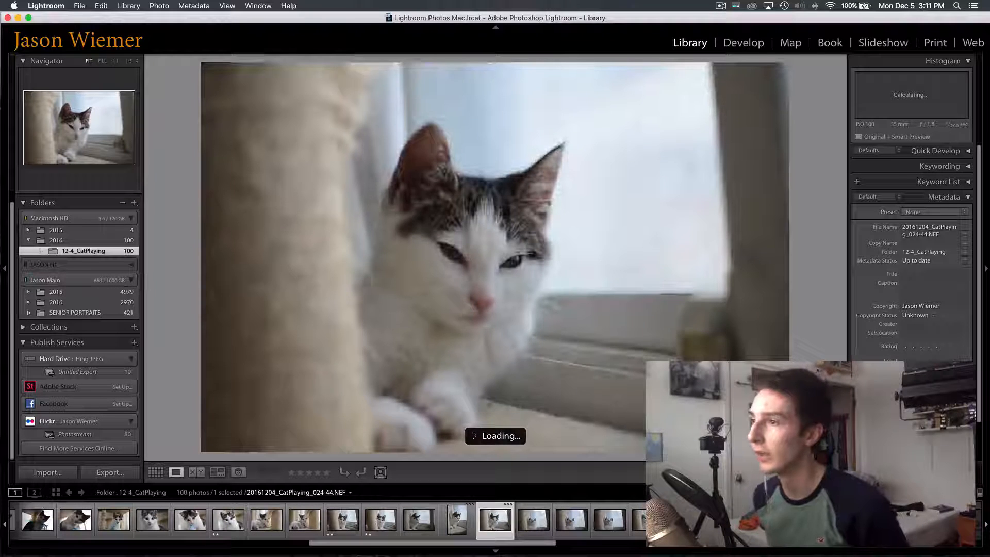
key("Right")
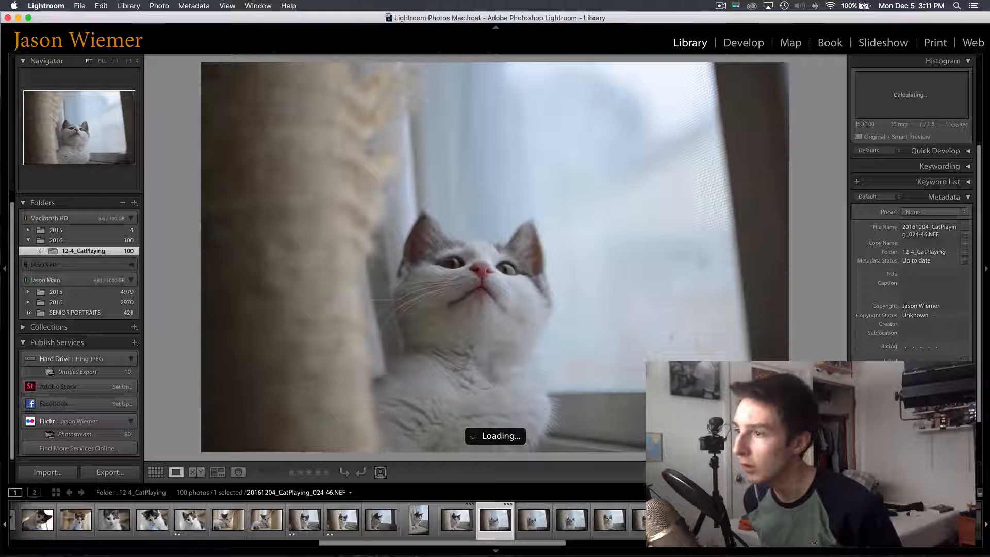
key("2")
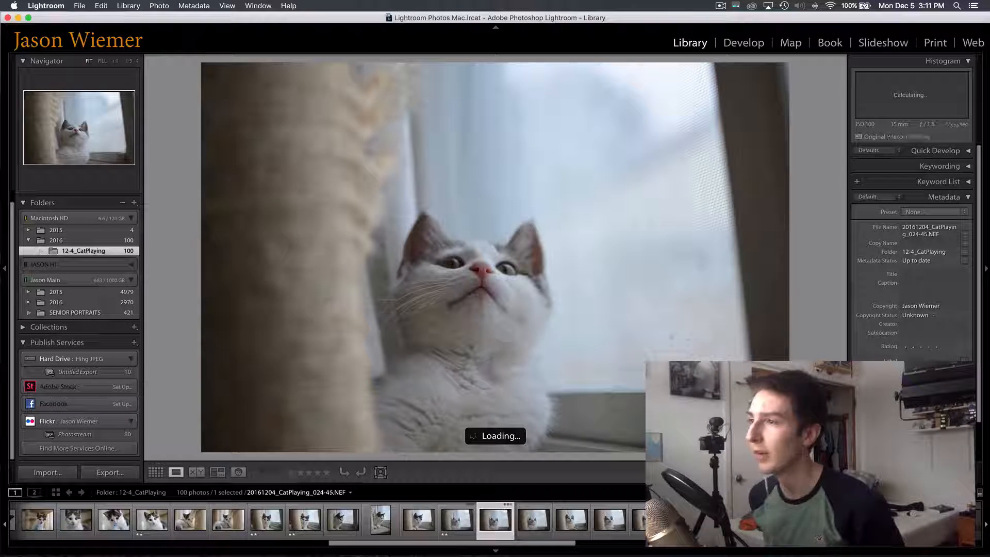
Compare the similar looking-up shots, rate 20161204_CatPlaying_024-47 two stars and reset the rating of 024-46 to 0
key("Right")
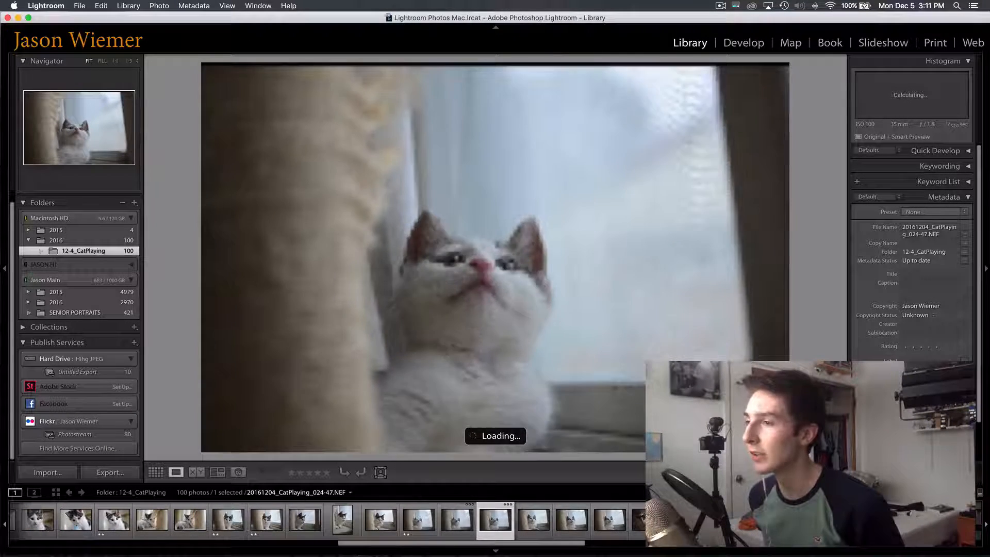
key("Right")
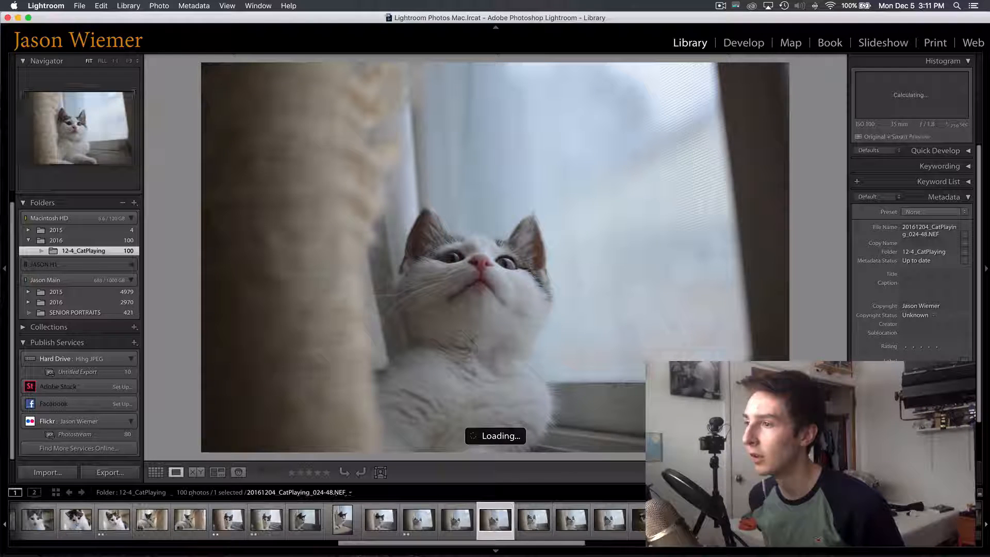
key("Left")
key("2")
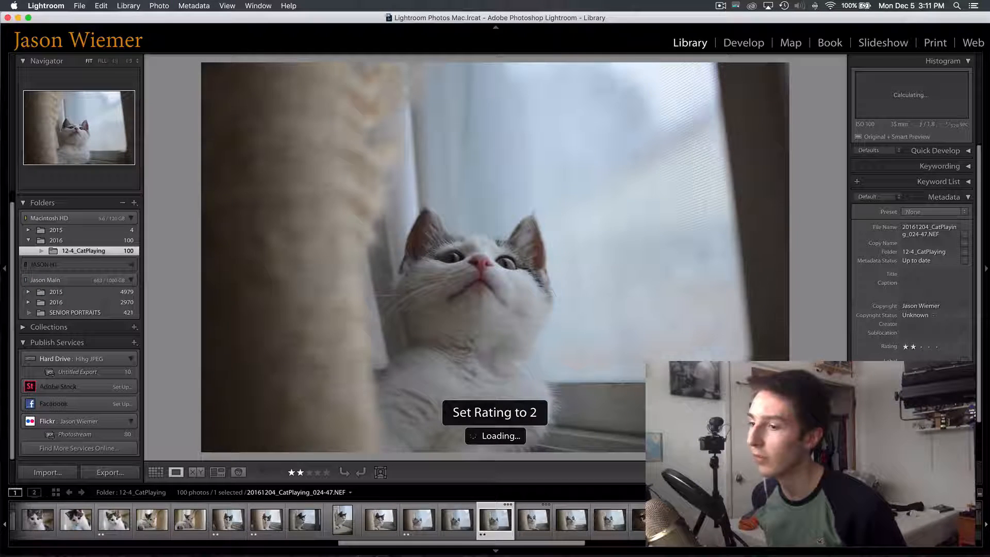
key("Left")
key("0")
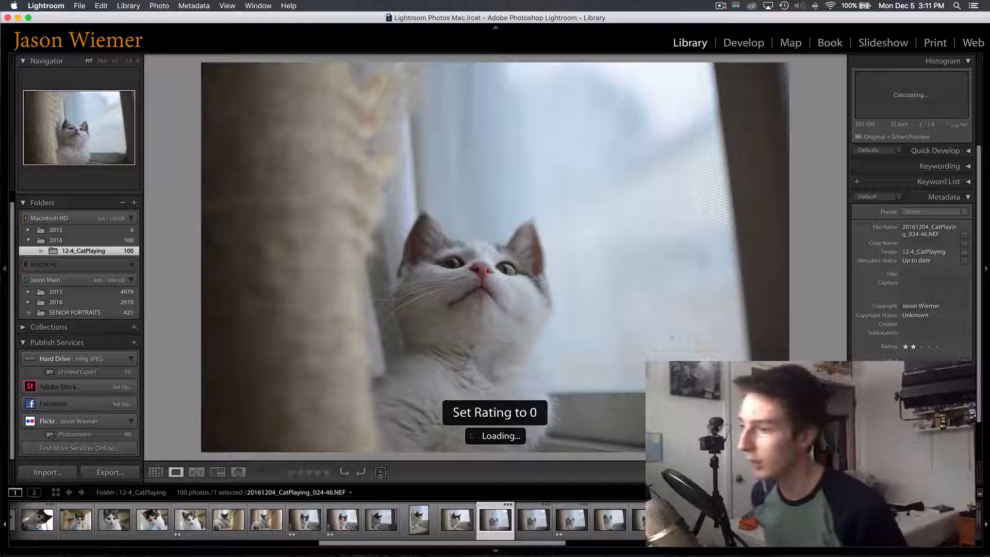
Rate 20161204_CatPlaying_024-48 two stars
key("Right")
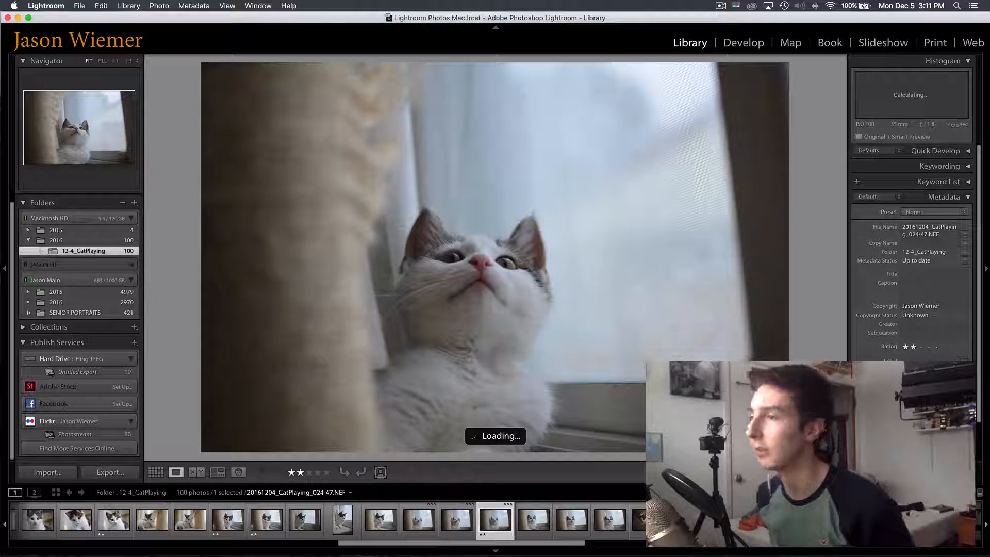
key("Right")
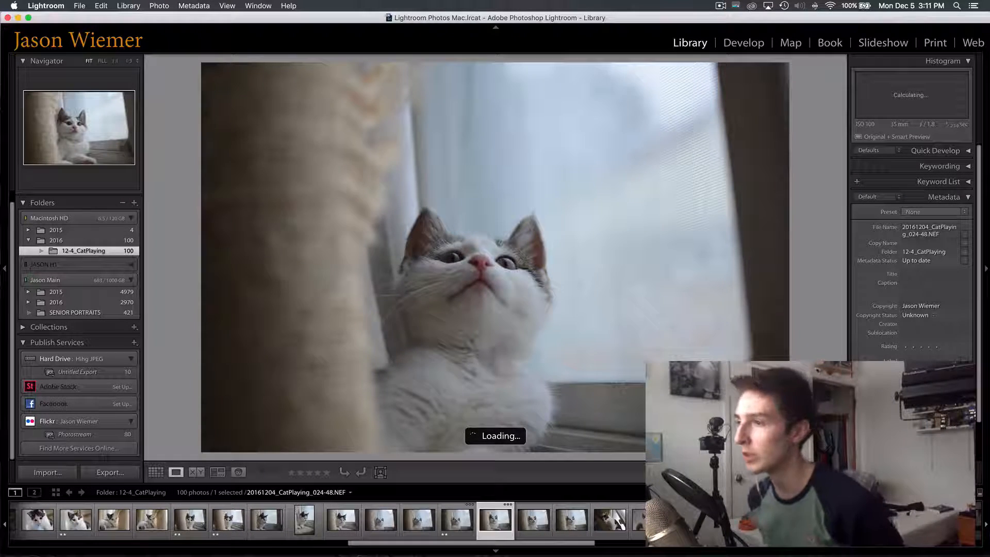
key("2")
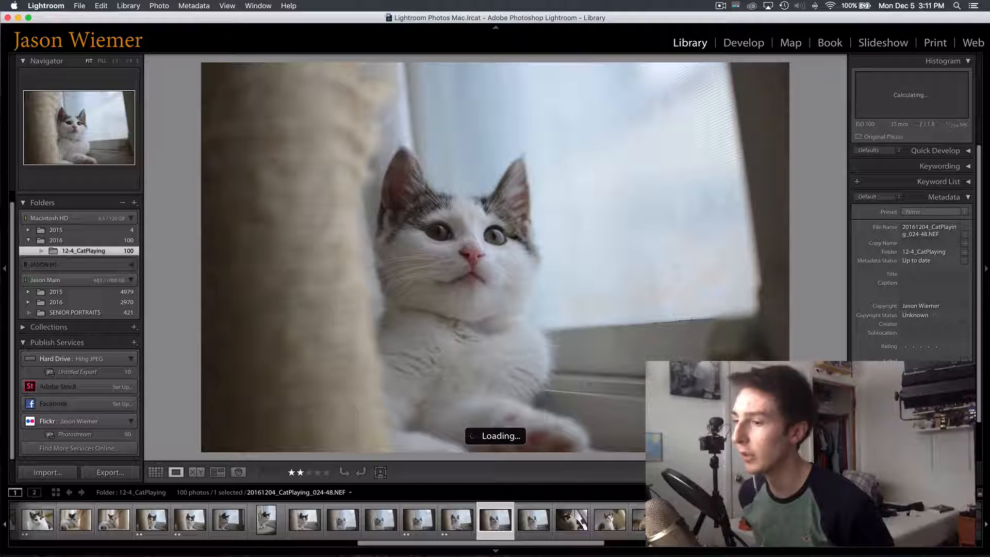
Review the shots from 20161204_CatPlaying_024-49.NEF to 024-4.dng, comparing the similar window frames and the low-angle cat tree frames
key("Right")
key("Right")
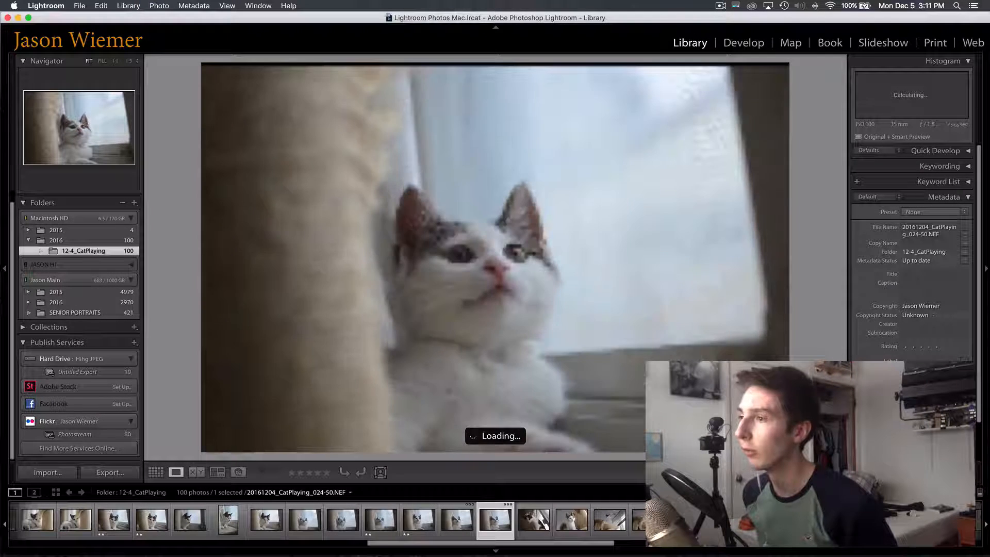
key("Left")
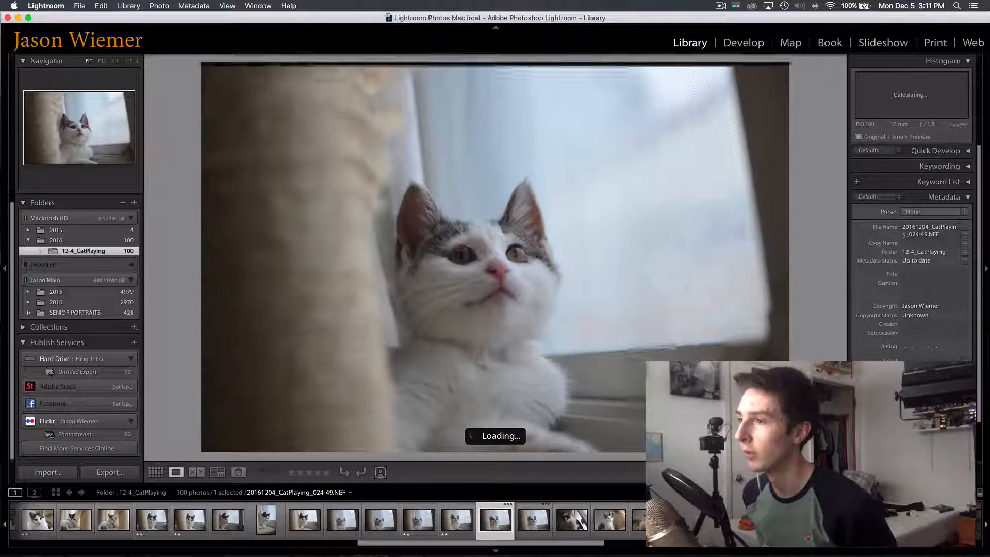
key("Right")
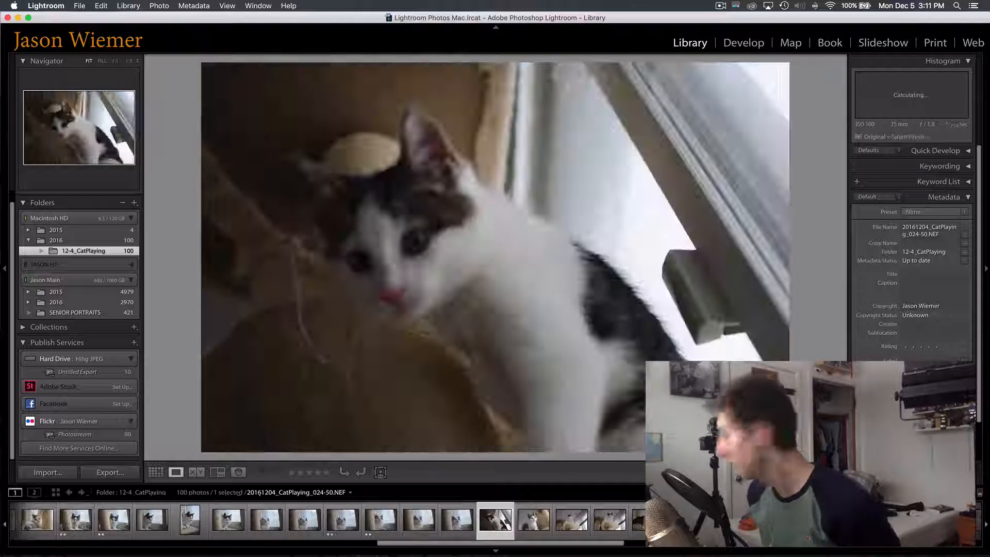
key("Right")
key("Right")
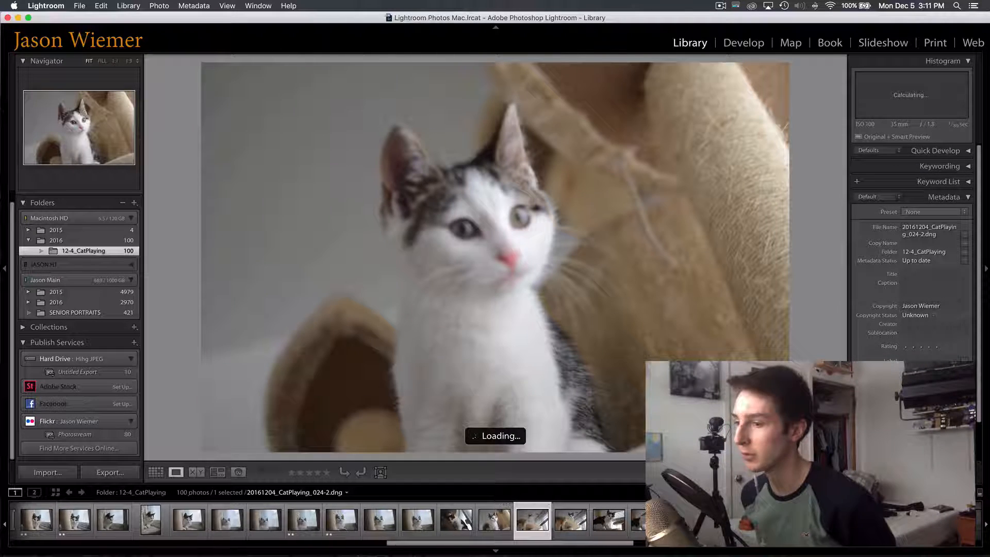
key("Right")
key("Right")
key("Left")
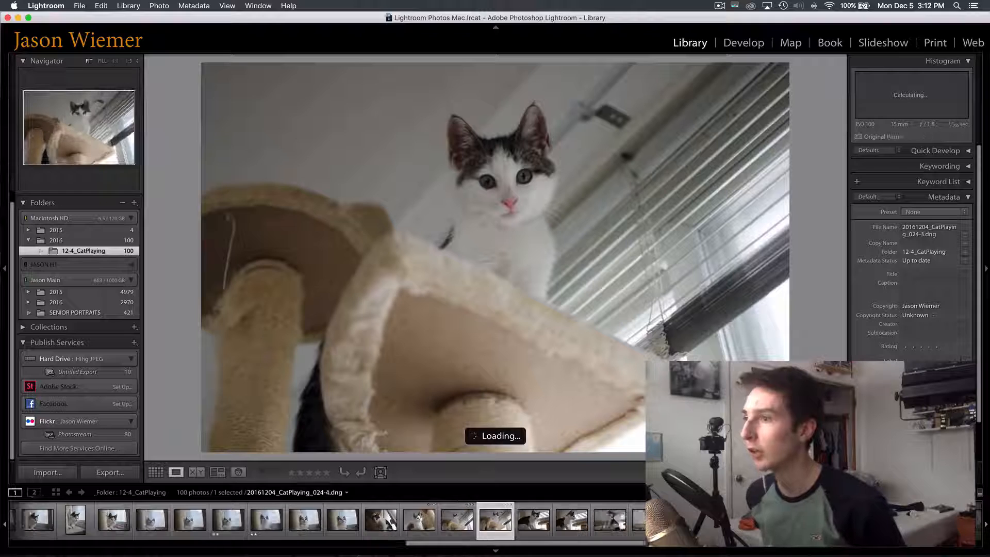
key("Left")
key("Right")
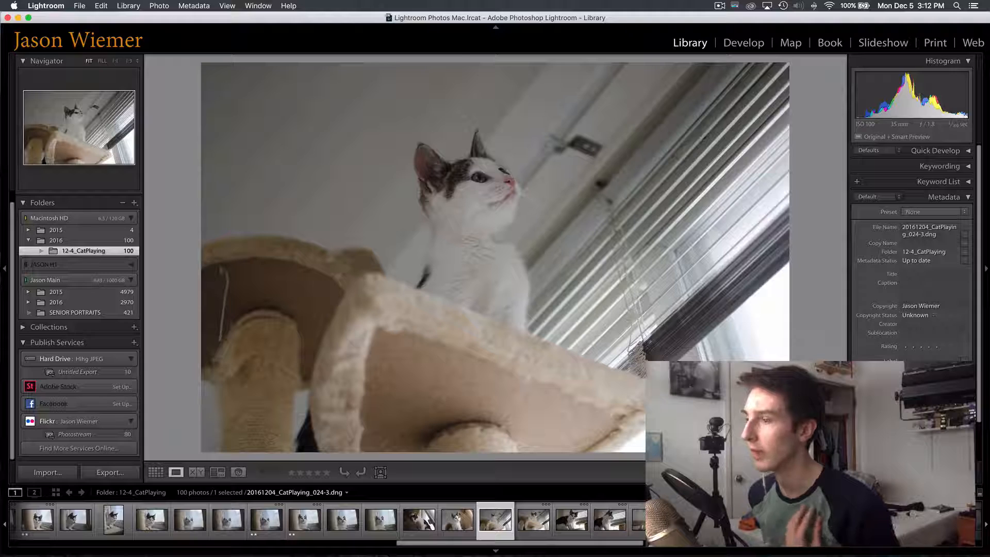
Examine the close-up shots of the kitten sitting on the cat tree, from 20161204_CatPlaying_024-5.dng through 024-8.dng
key("Right")
key("Right")
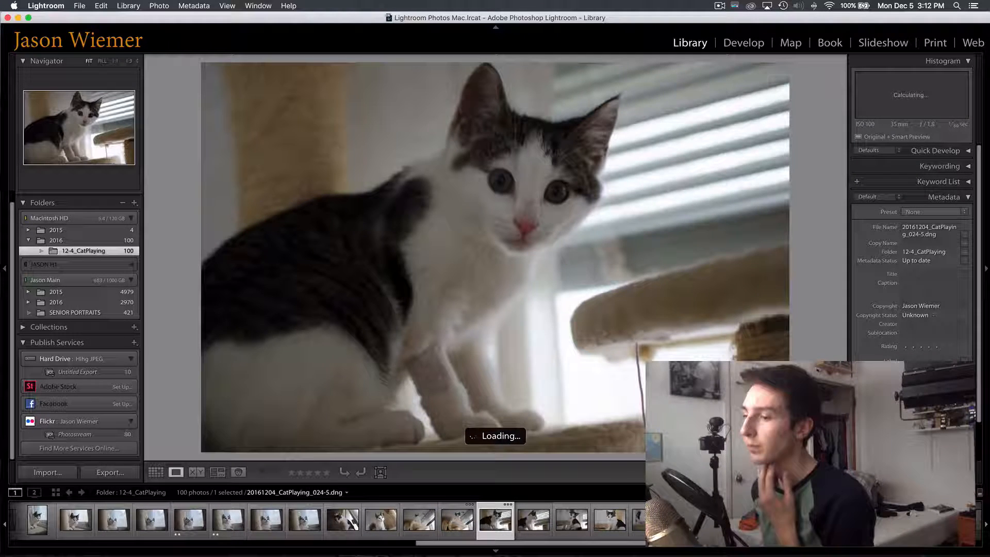
key("Right")
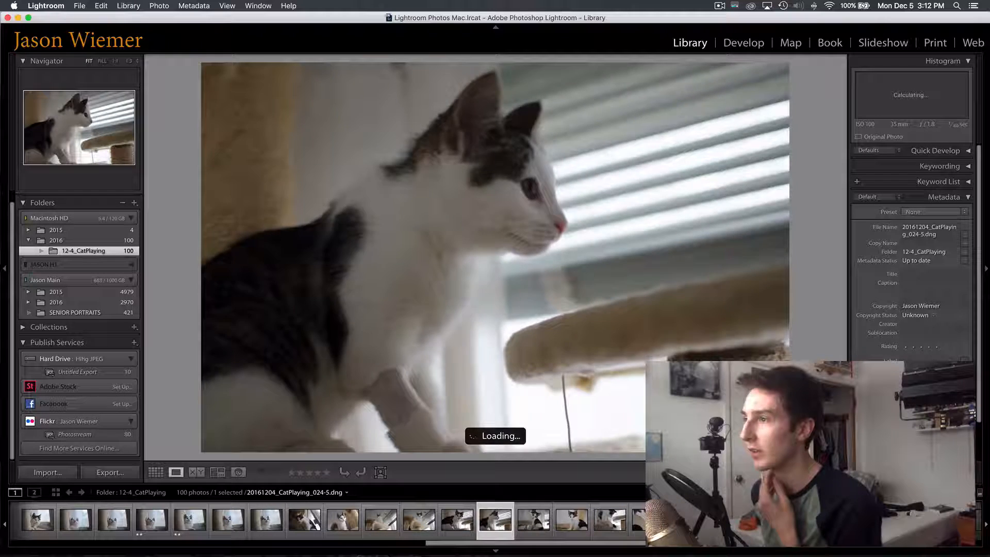
key("Right")
key("Right")
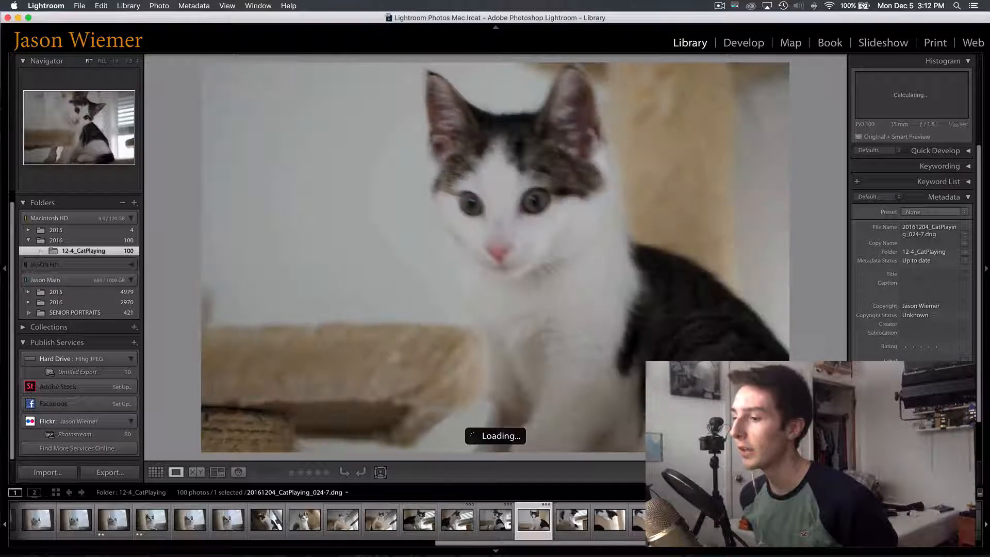
key("Right")
key("Right")
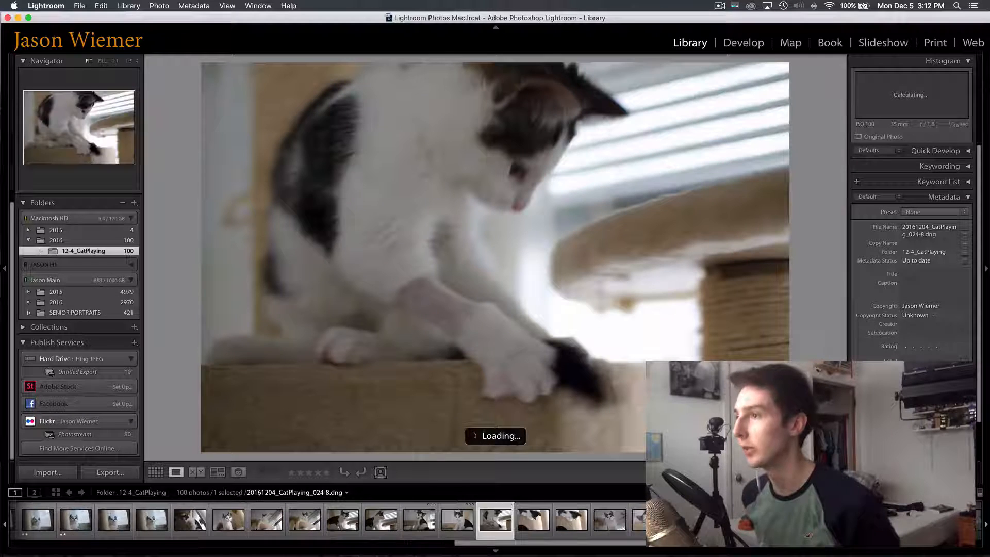
key("Right")
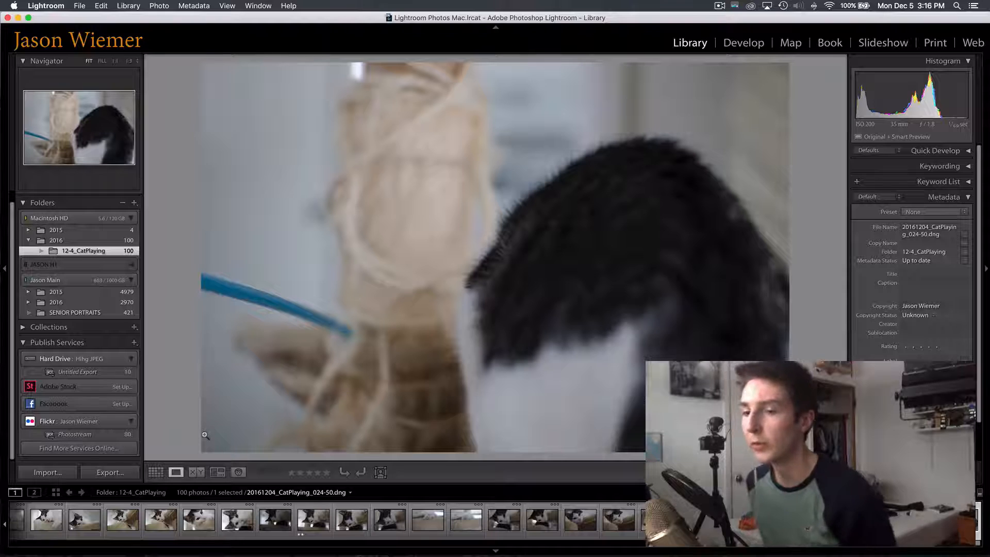
Show the 12-4_CatPlaying folder as a thumbnail grid and filter it by attribute to photos rated two stars or higher
left_click(160, 475)
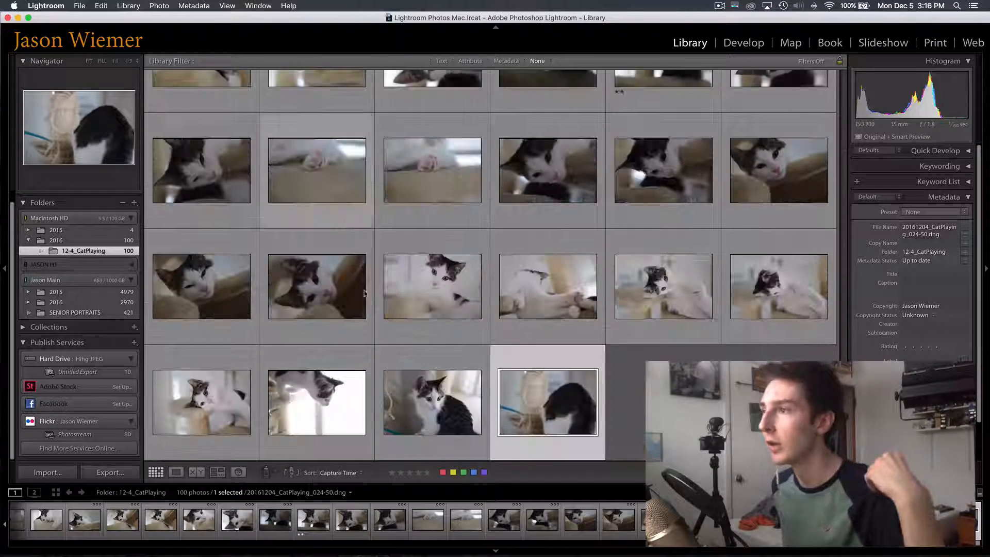
scroll(364, 293, "up", 15)
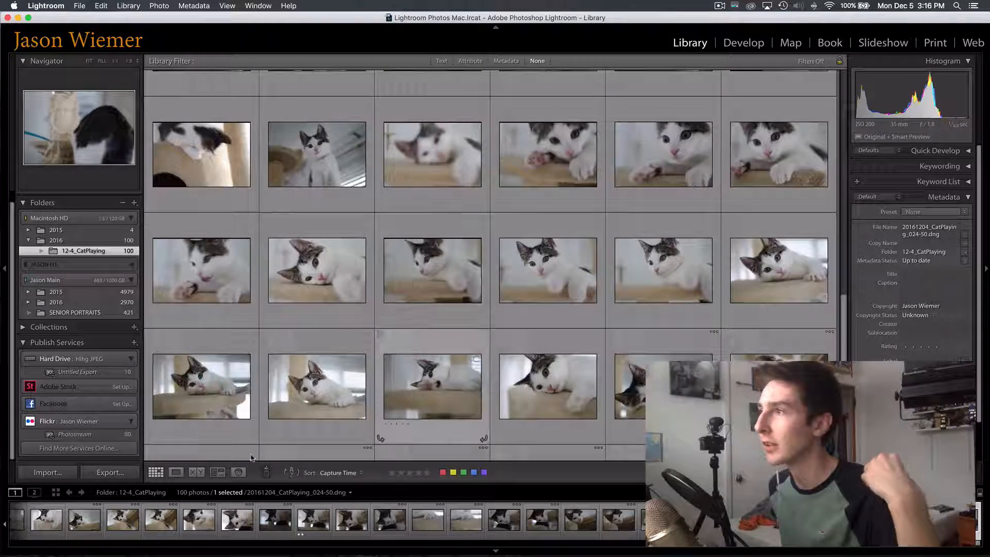
scroll(251, 457, "up", 10)
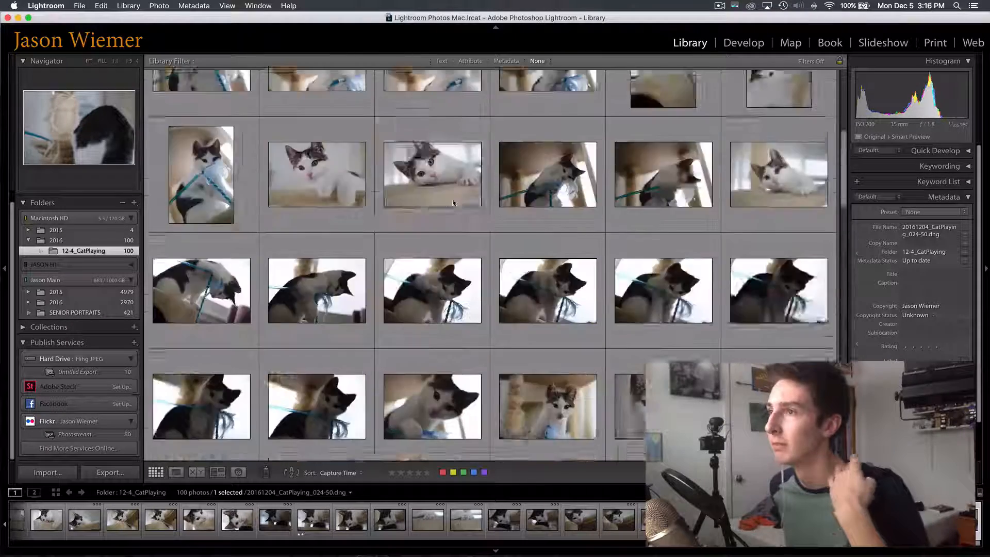
scroll(453, 203, "up", 5)
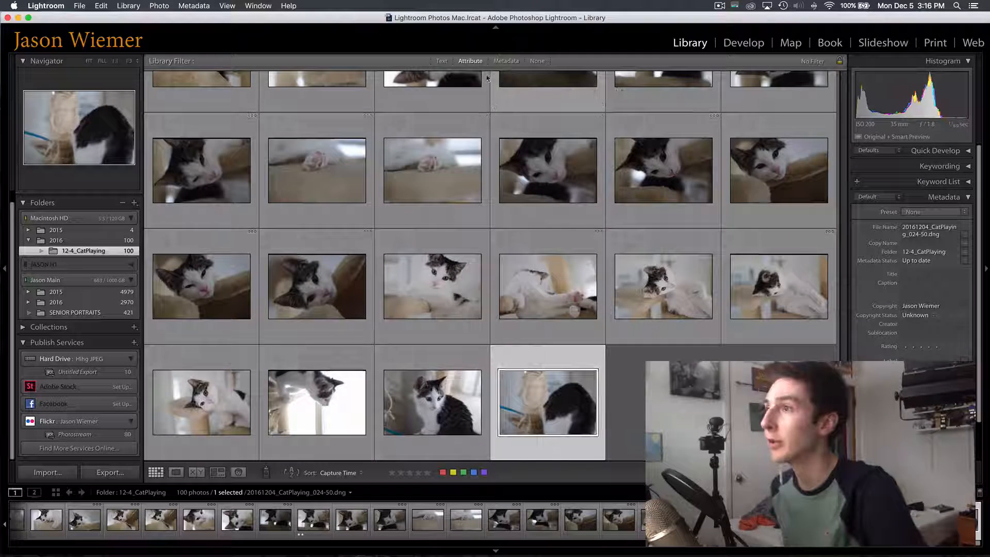
left_click(471, 61)
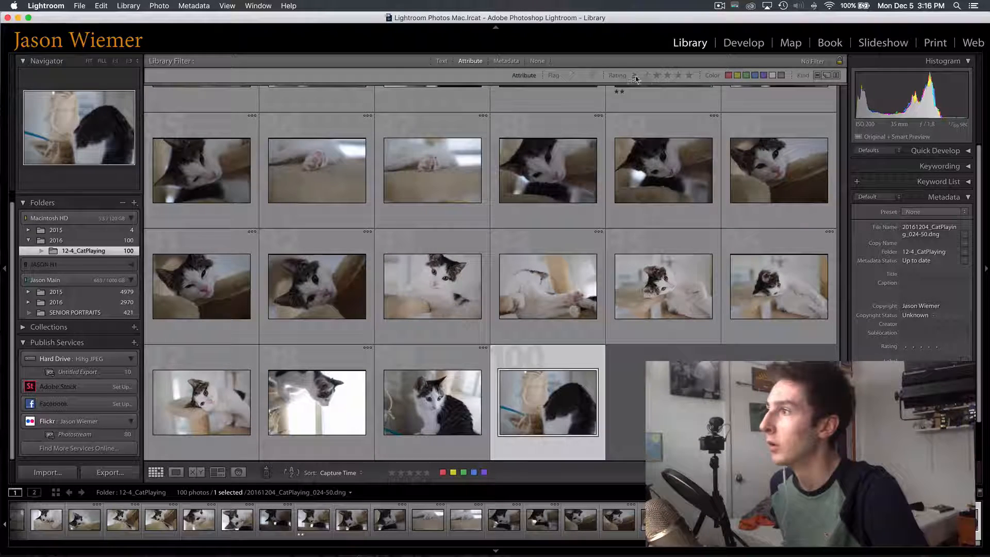
left_click(656, 75)
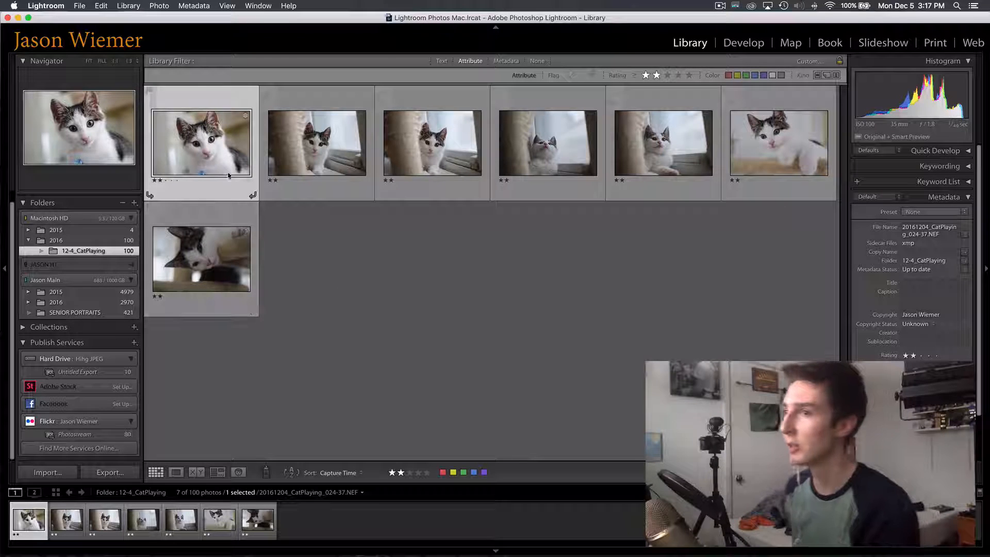
Inspect the kitten's eyes in 20161204_CatPlaying_024-37 at full magnification for sharpness and rate the photo three stars
double_click(224, 157)
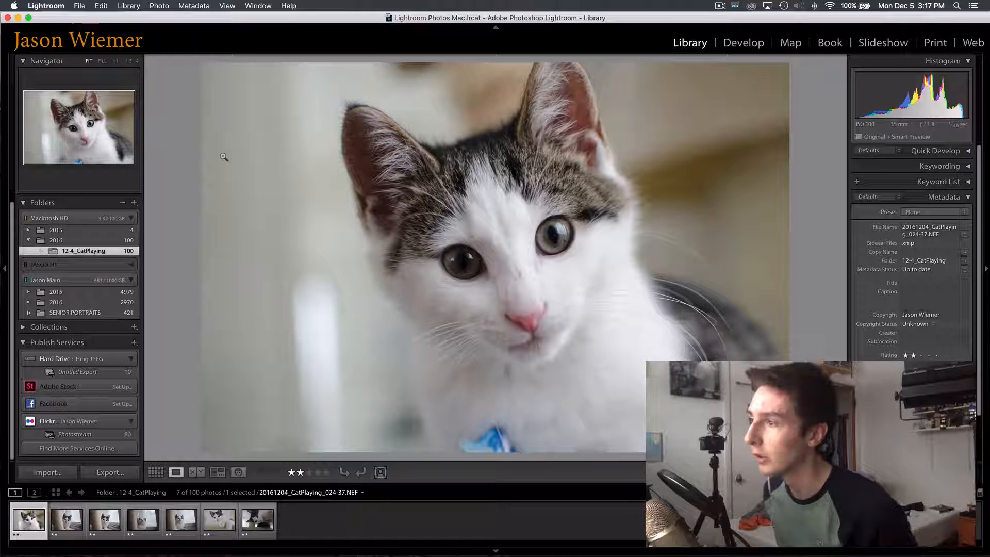
left_click(529, 243)
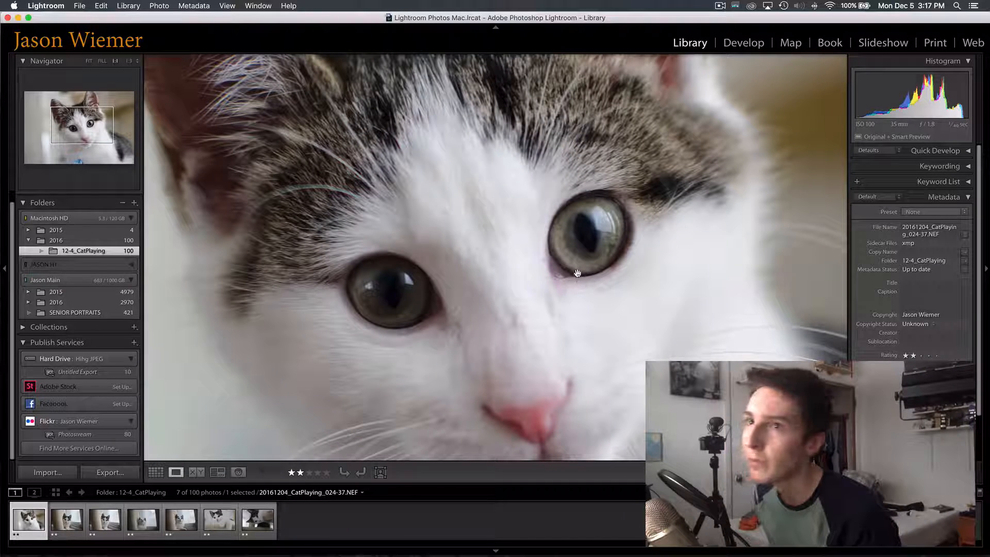
left_click_drag(579, 259, 581, 191)
left_click(582, 189)
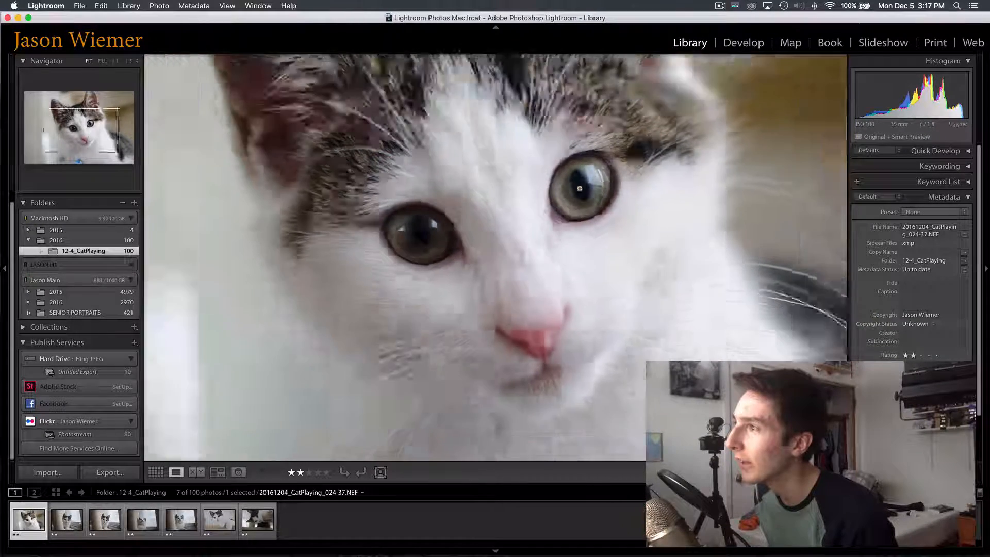
left_click(530, 177)
left_click_drag(621, 178, 602, 198)
left_click(579, 226)
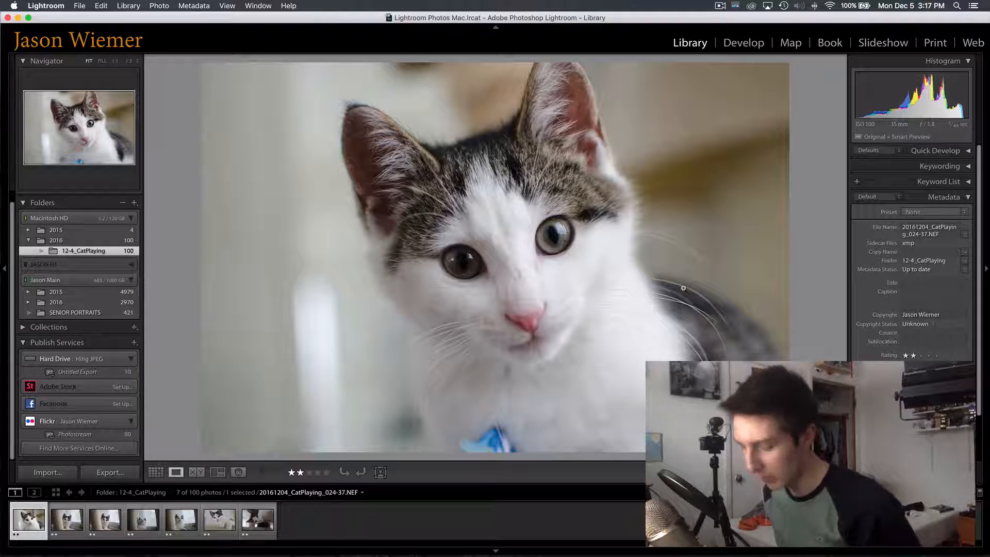
key("3")
Compare the peeking shots 20161204_CatPlaying_024-40 and 024-41 with each other and with the window shots 024-47 and 024-48
key("Right")
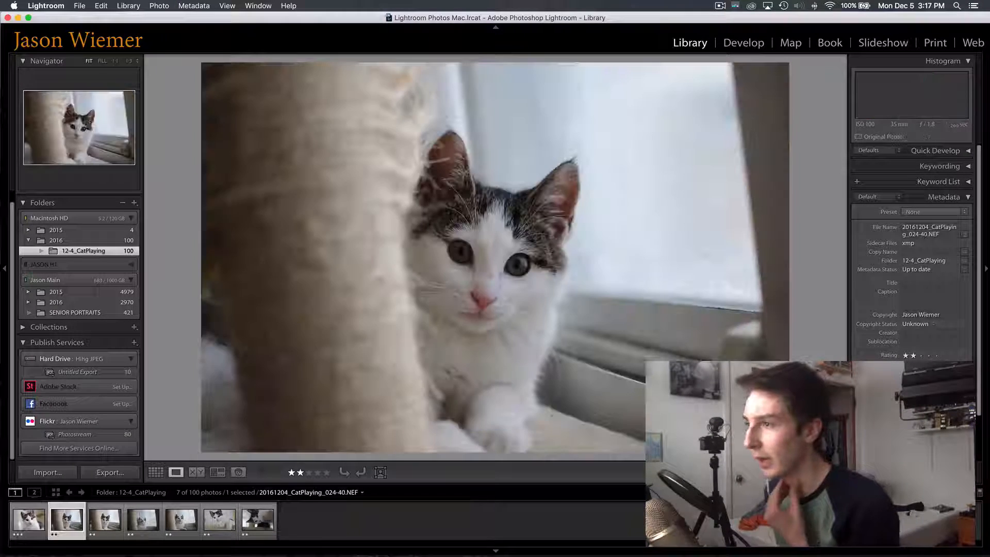
key("Right")
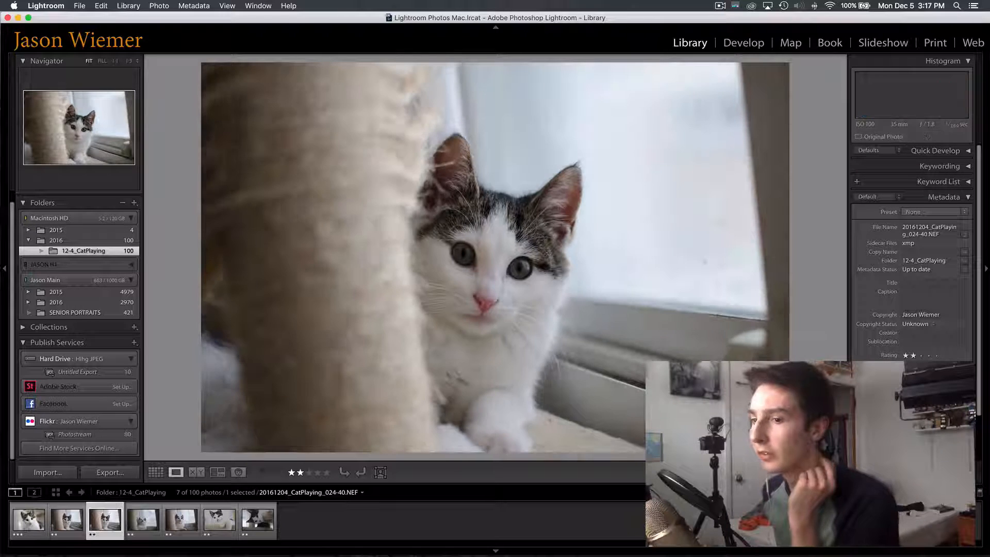
key("Right")
key("Right")
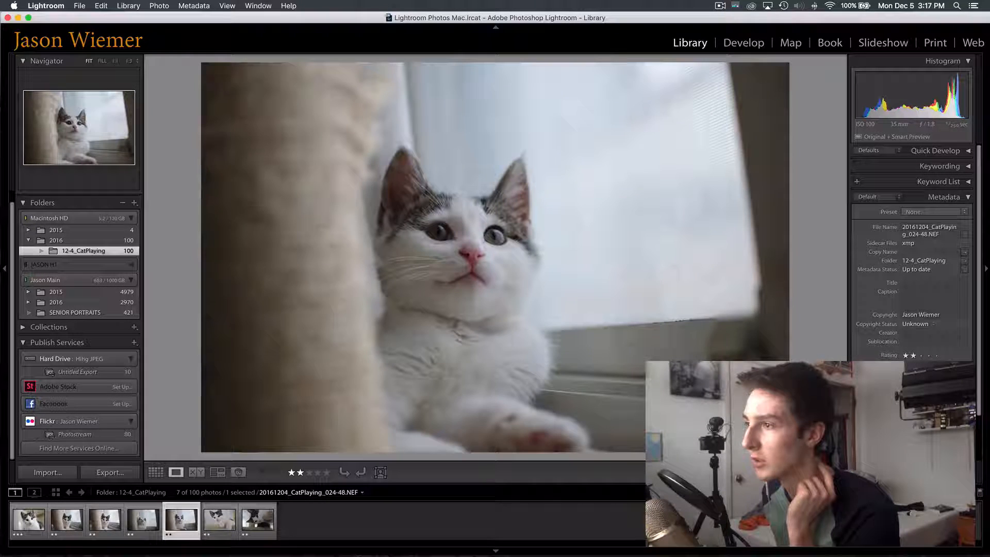
key("Left")
key("Left")
key("Left")
key("Left")
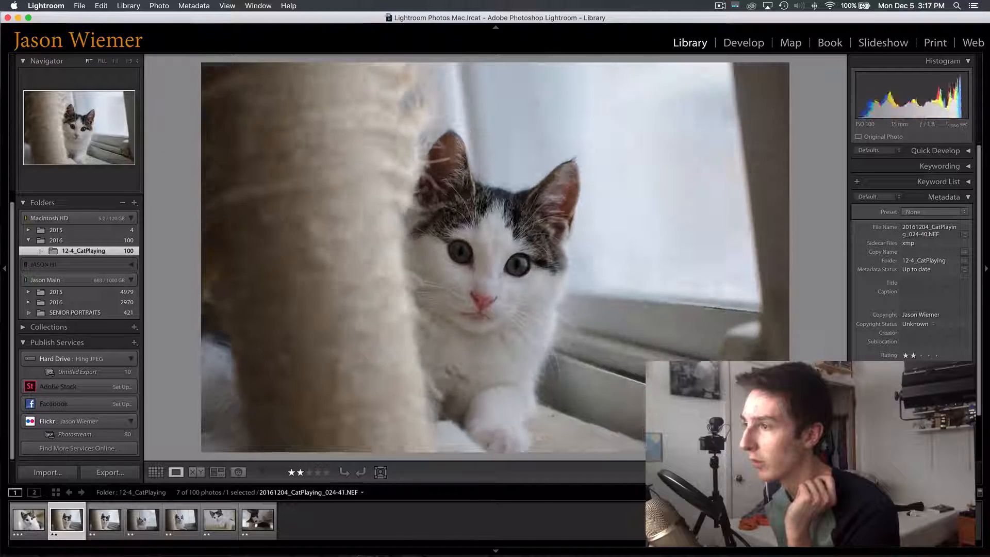
key("Right")
key("Right")
key("Right")
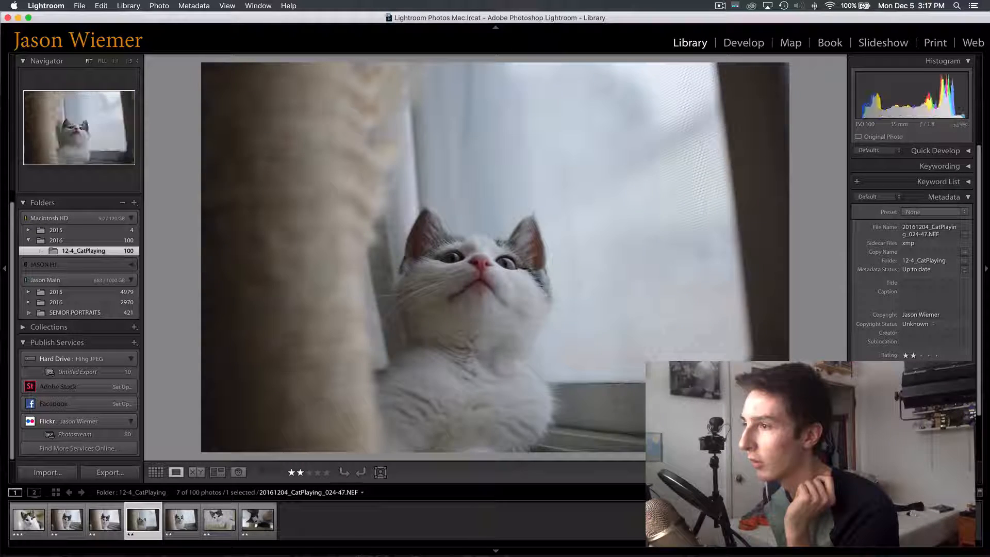
key("Left")
key("Left")
key("Right")
key("Left")
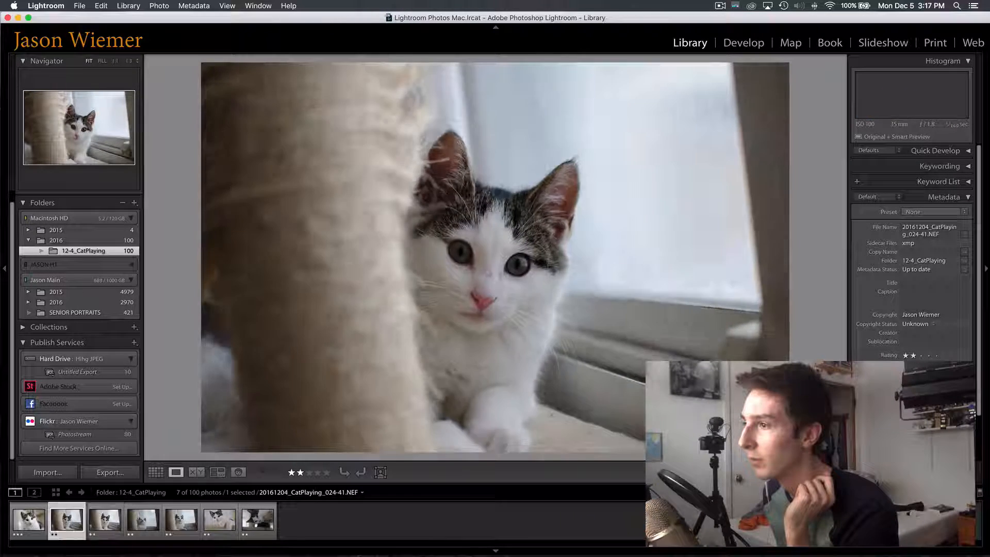
Compare 20161204_CatPlaying_024-48, the kitten resting beside the window, repeatedly against the peeking shot 024-41
key("Right")
key("Right")
key("Right")
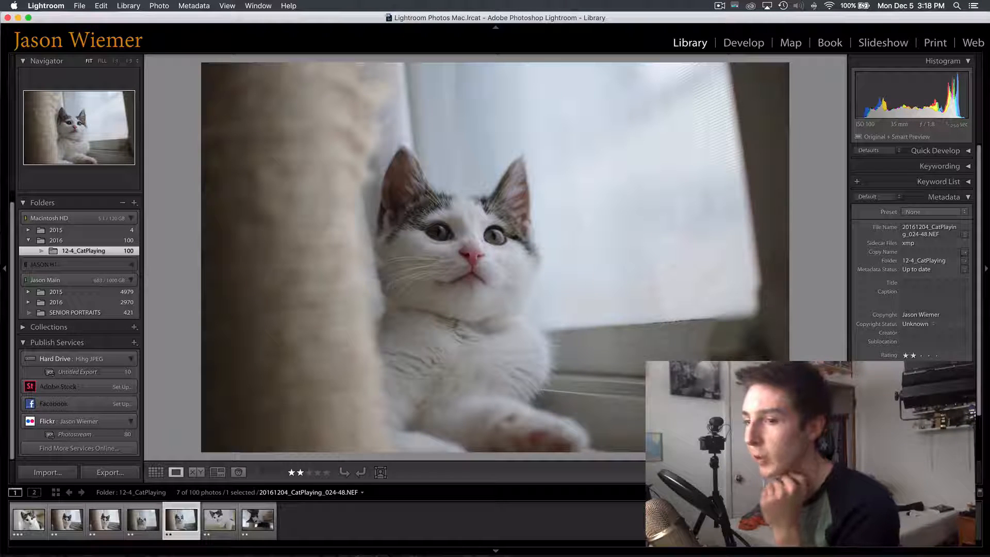
key("Left")
key("Left")
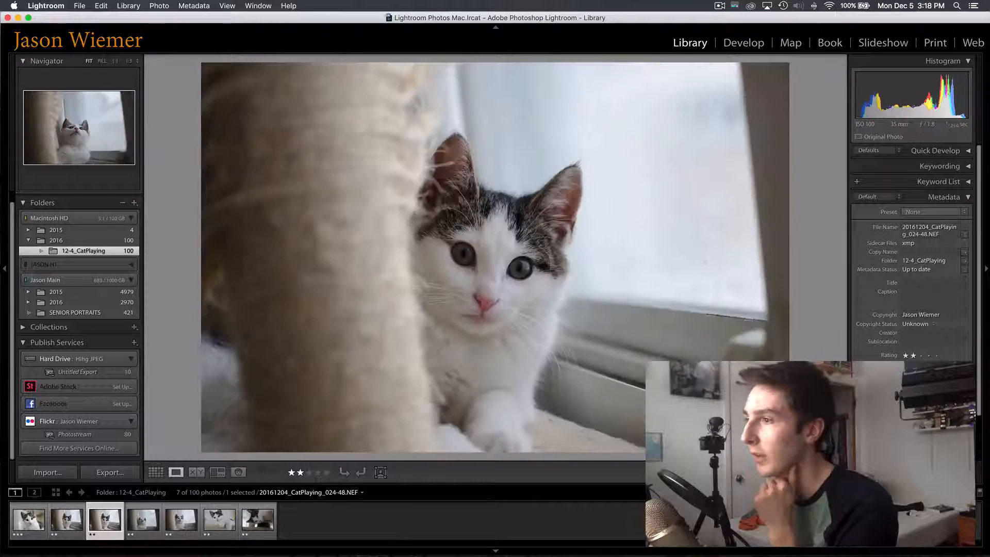
key("Right")
key("Right")
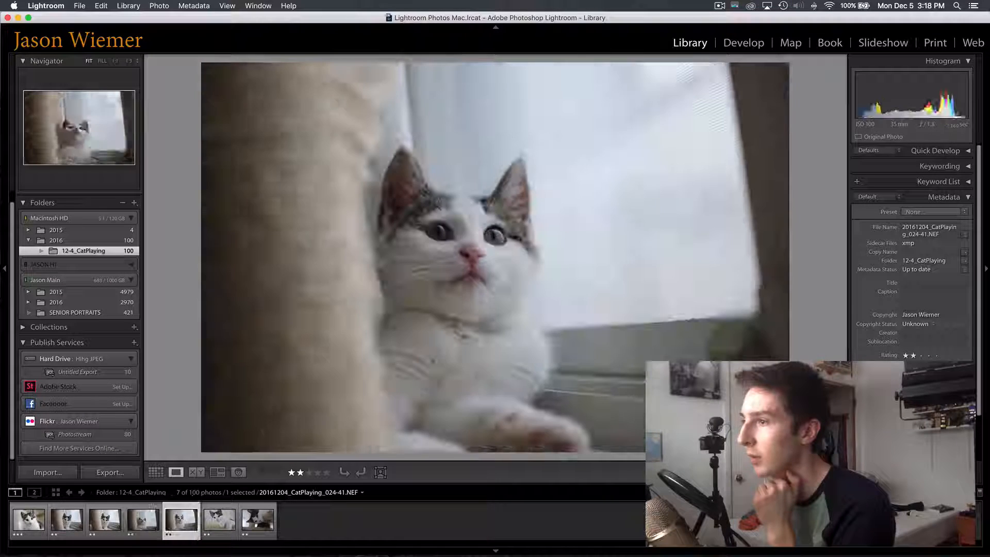
key("Left")
key("Left")
key("Right")
key("Right")
key("Right")
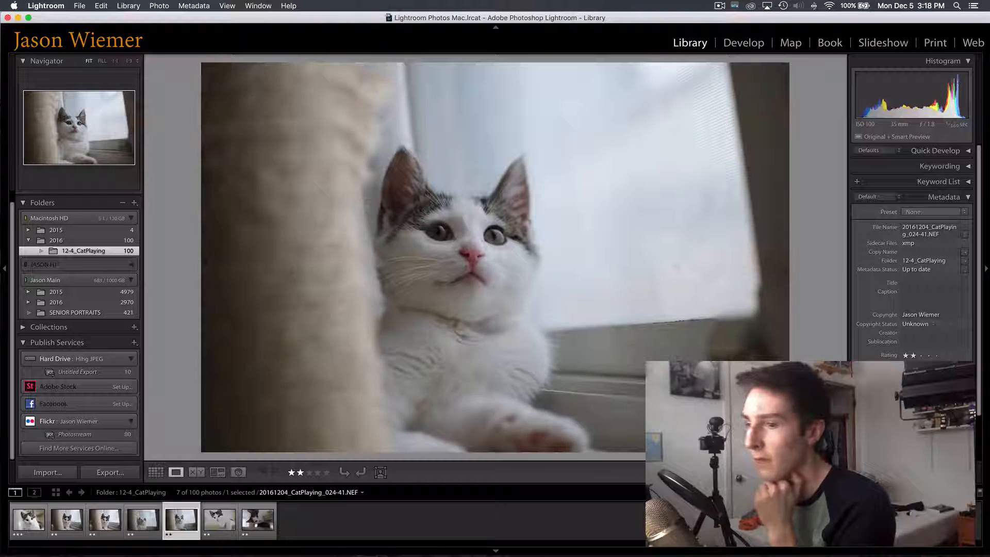
Open 20161204_CatPlaying_024-48 in the Develop module, rate it three stars and return to the peeking shot 024-41
key("Right")
key("Left")
key("Left")
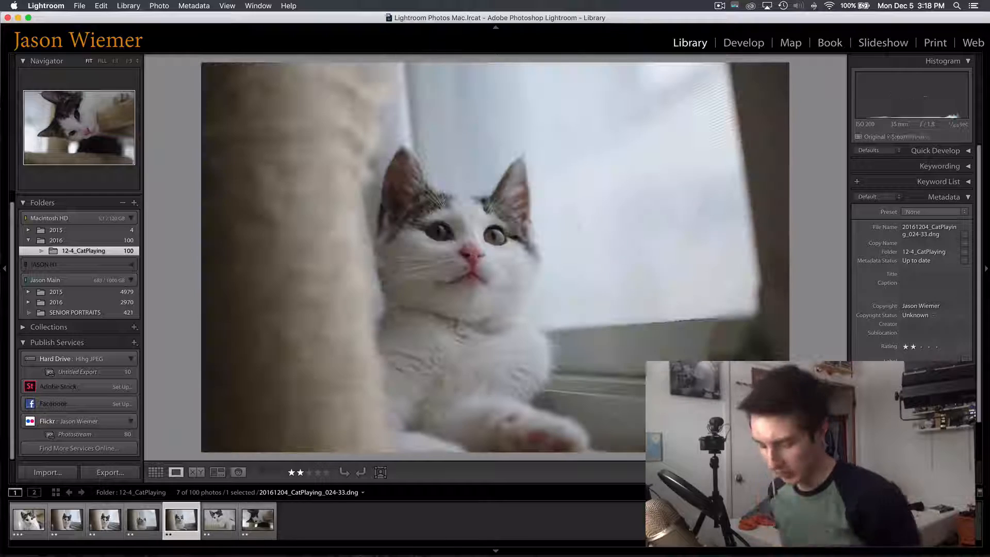
key("d")
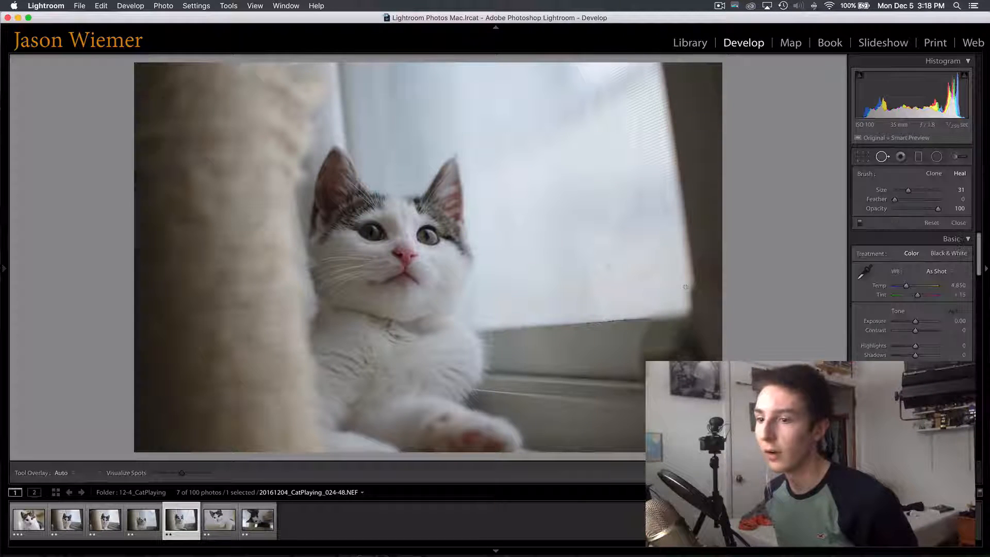
key("3")
key("Left")
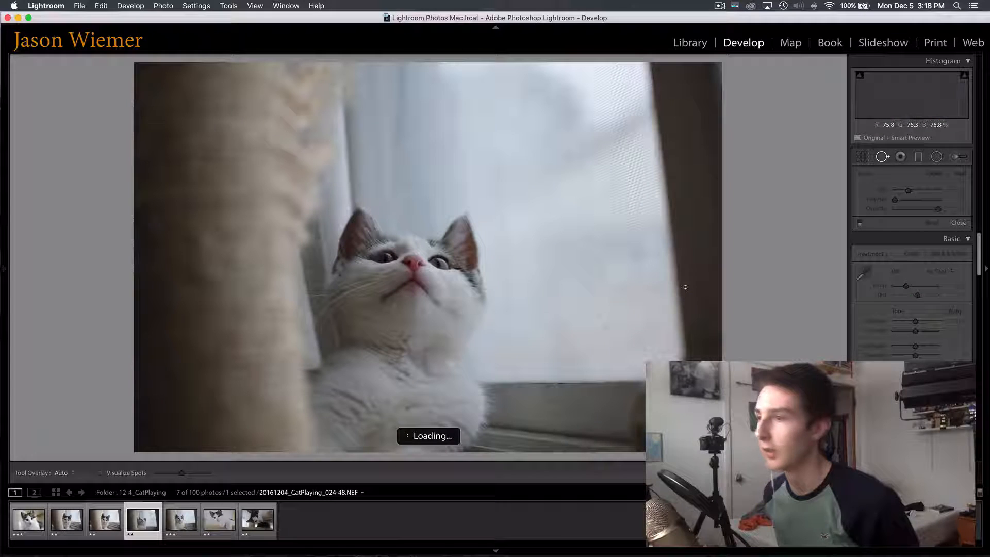
key("Left")
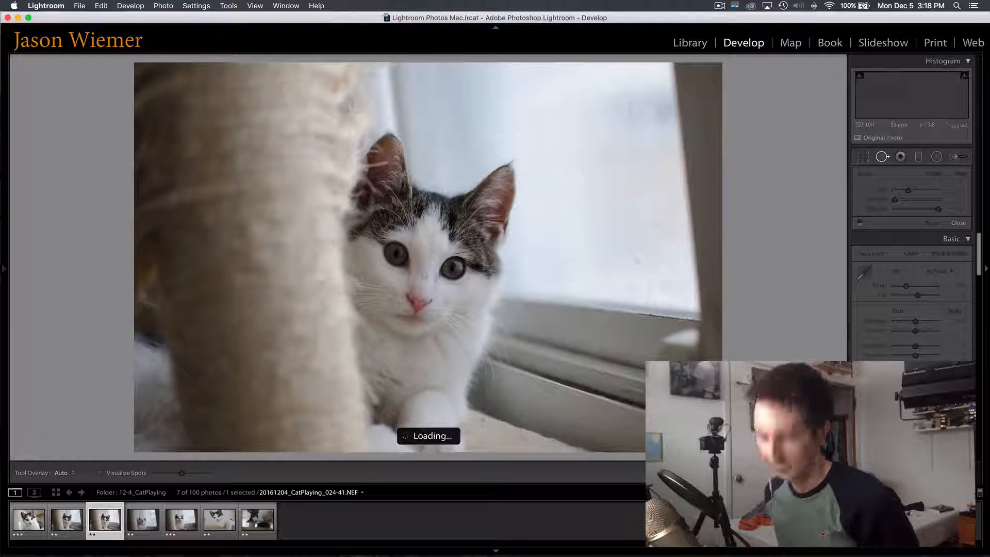
Rate the peeking shot 20161204_CatPlaying_024-41 three stars and, after checking the last picks, filter the filmstrip to three-star photos
key("3")
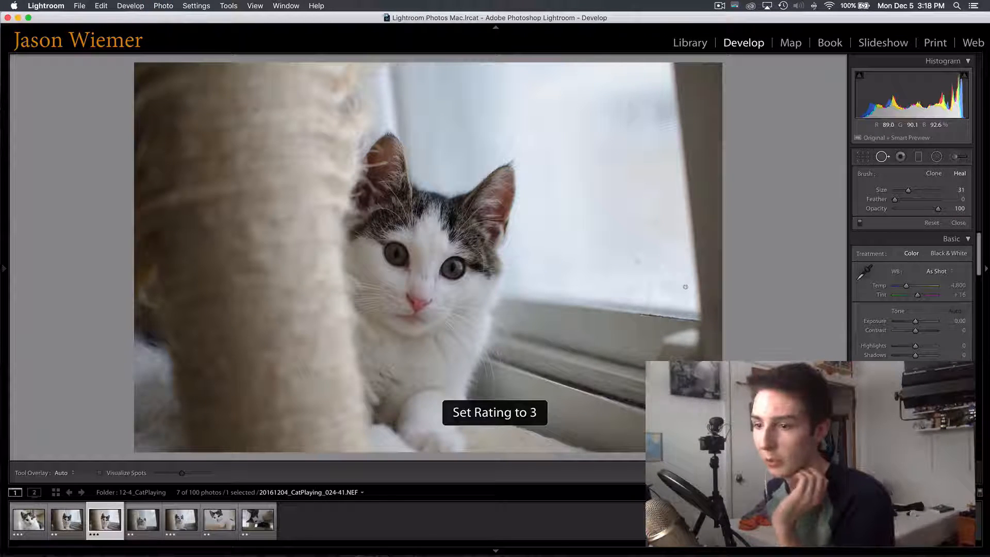
key("Right")
key("Right")
key("Right")
key("Right")
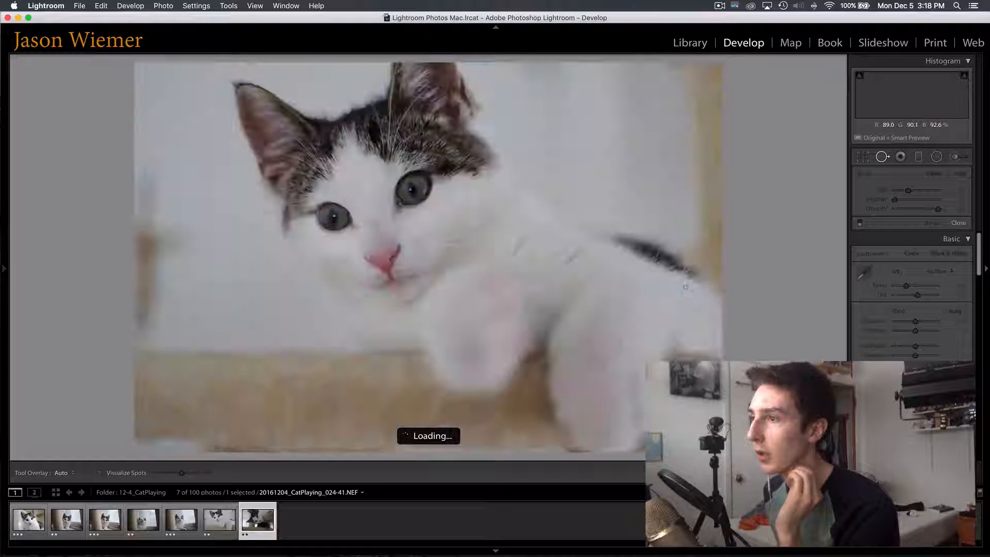
key("Left")
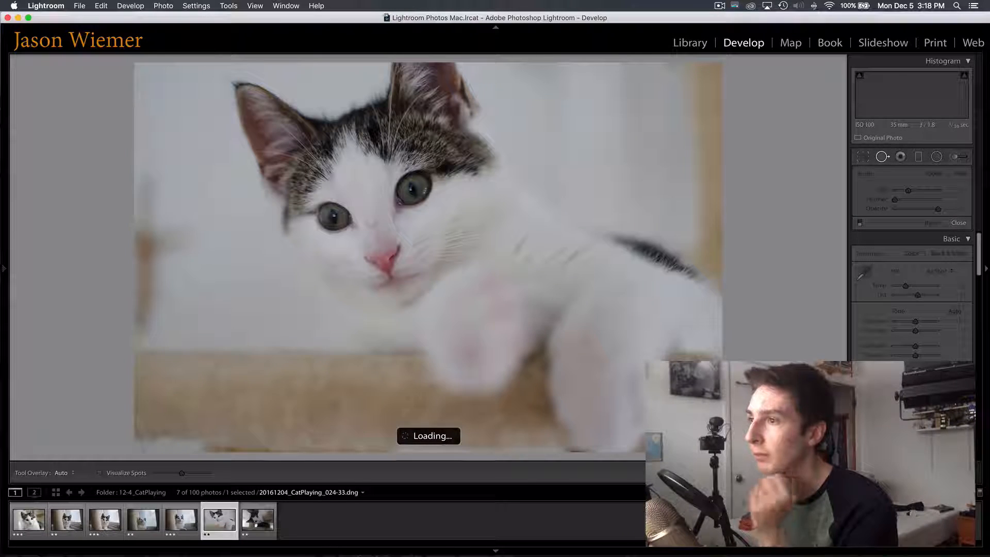
key("Right")
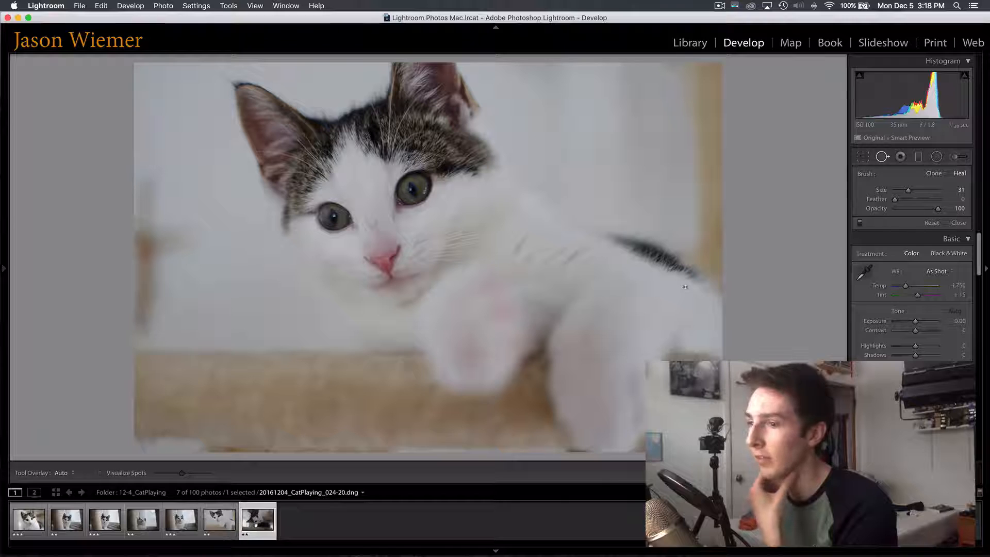
key("Left")
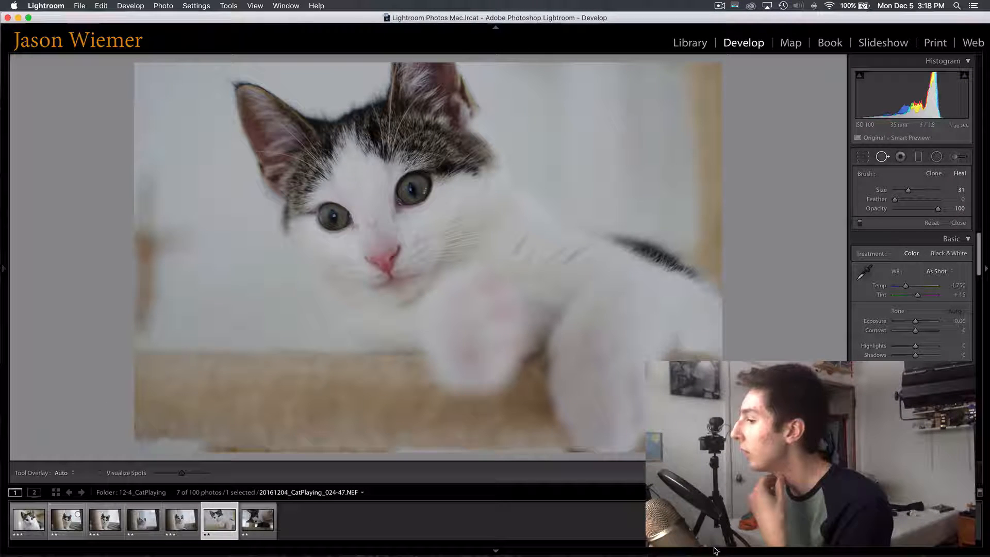
left_click(814, 493)
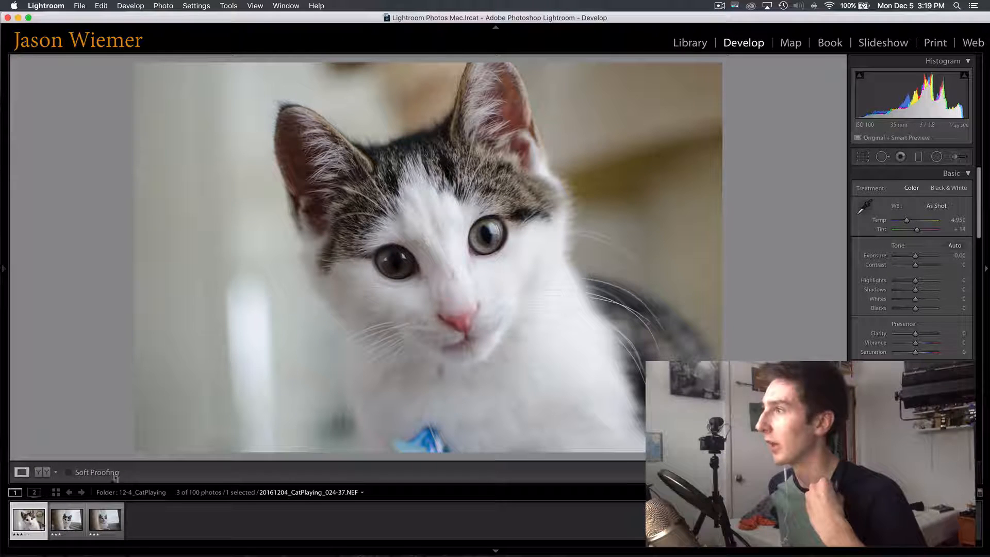
Try a slightly tighter crop on the kitten portrait 20161204_CatPlaying_024-37 and extend it back to the full frame
left_click(862, 158)
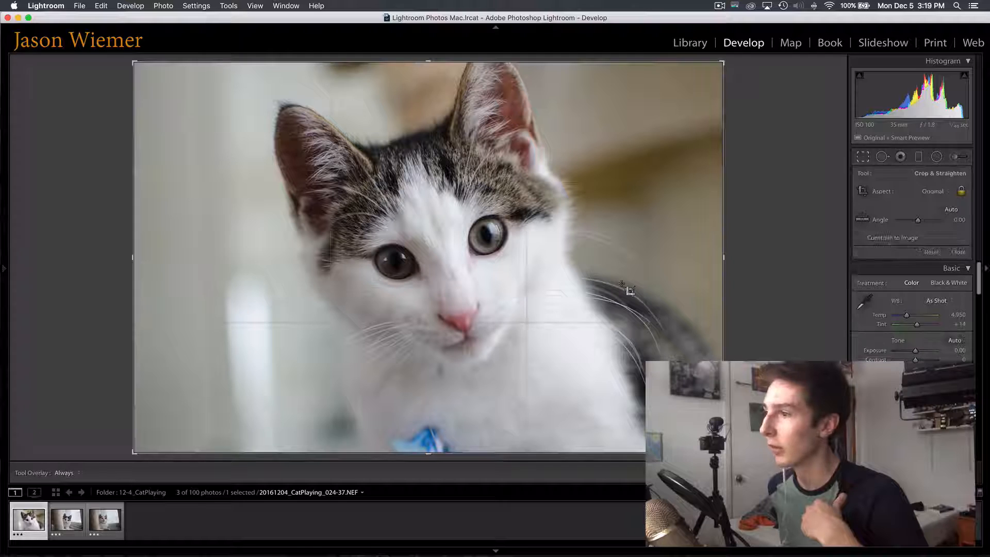
left_click_drag(722, 257, 699, 257)
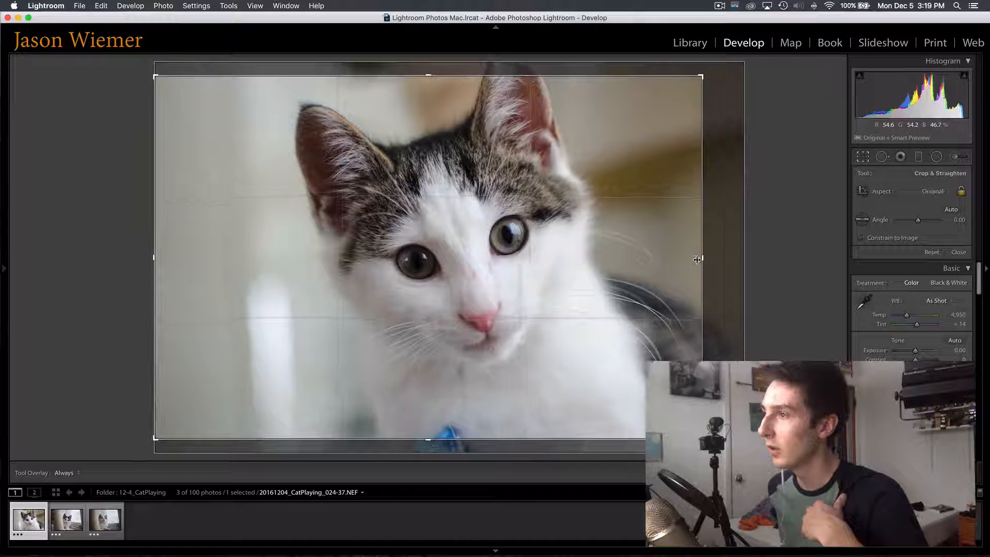
left_click_drag(565, 221, 611, 234)
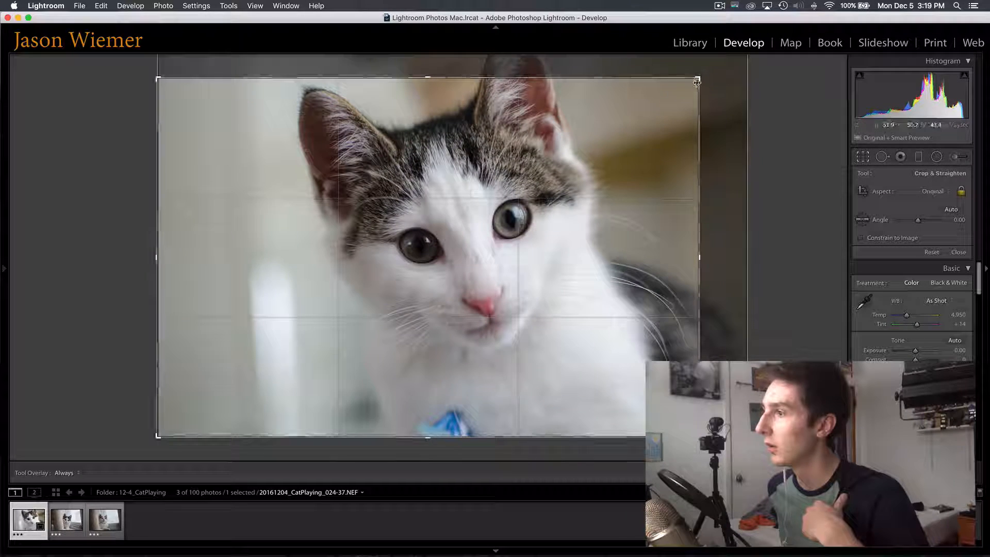
left_click_drag(699, 79, 840, 29)
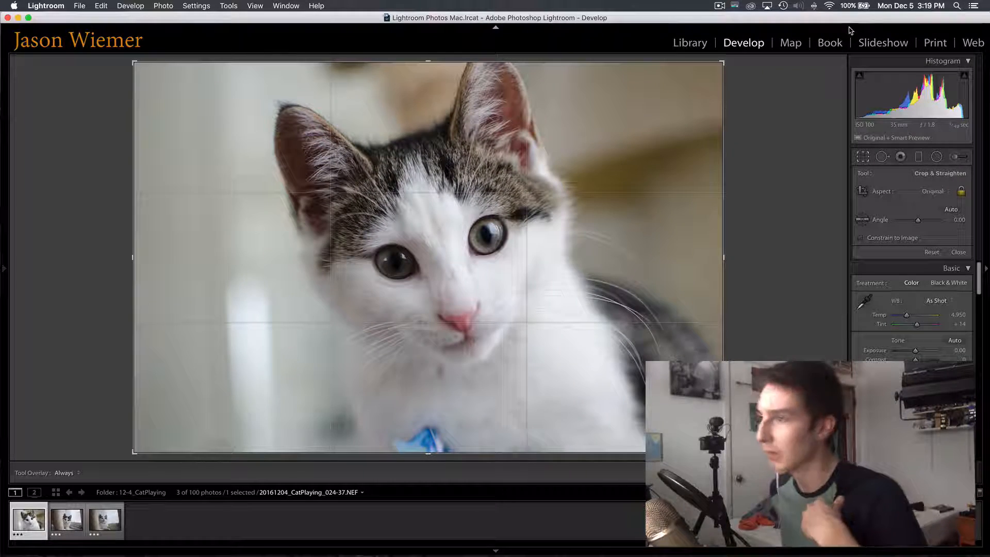
key("Return")
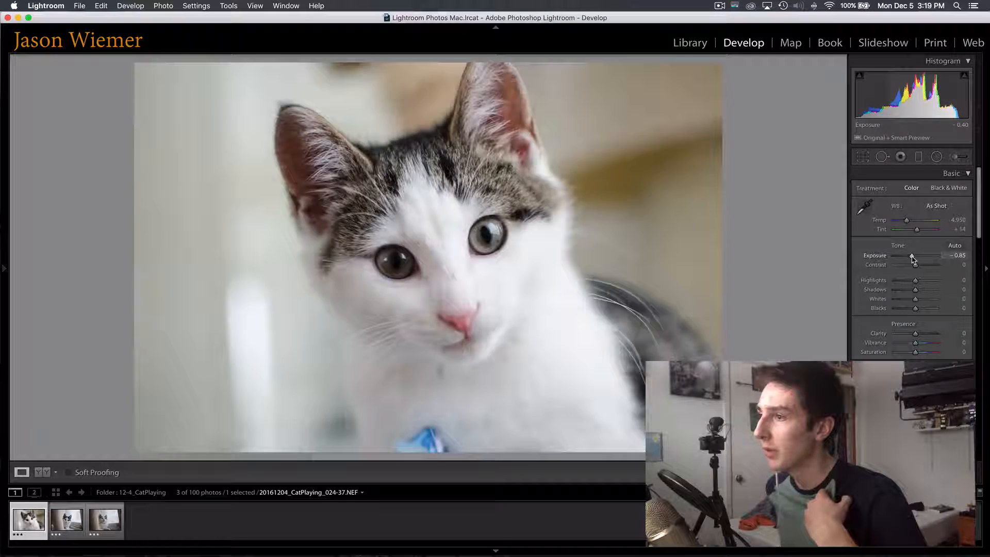
Set the portrait's Exposure to −0.10, Contrast +9, Highlights −54, Shadows +38, Whites +45 and Blacks −11
left_click_drag(917, 260, 918, 266)
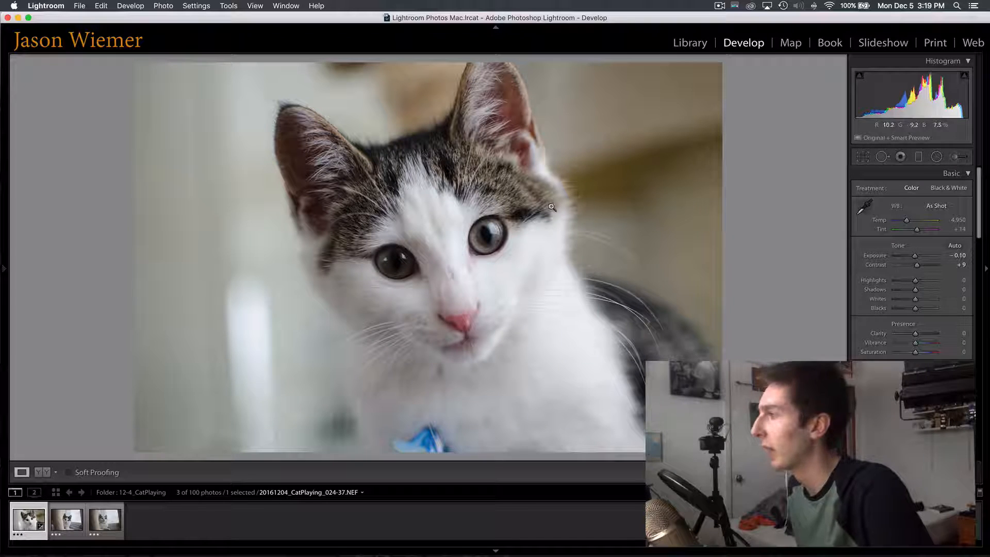
left_click_drag(916, 281, 906, 282)
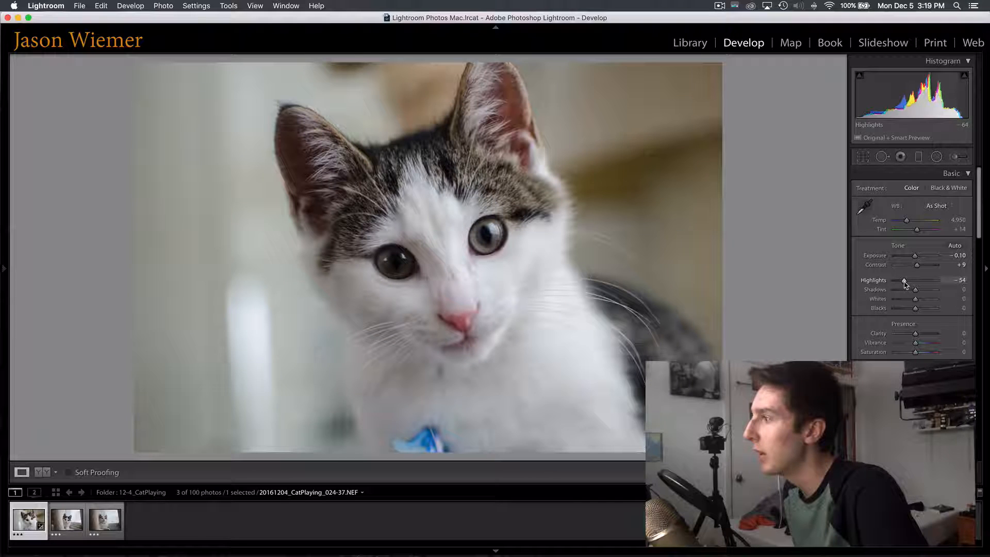
left_click_drag(902, 291, 923, 296)
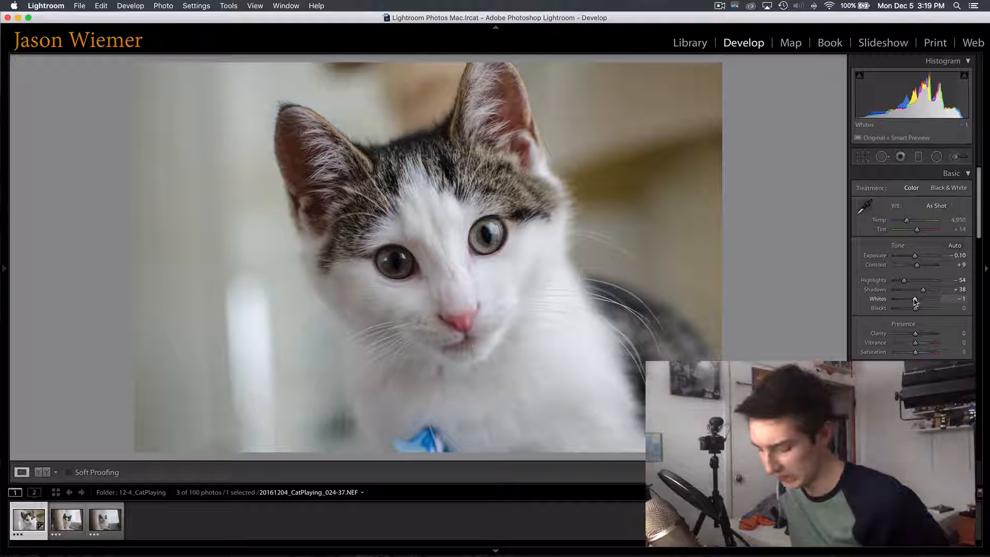
left_click_drag(915, 302, 925, 304)
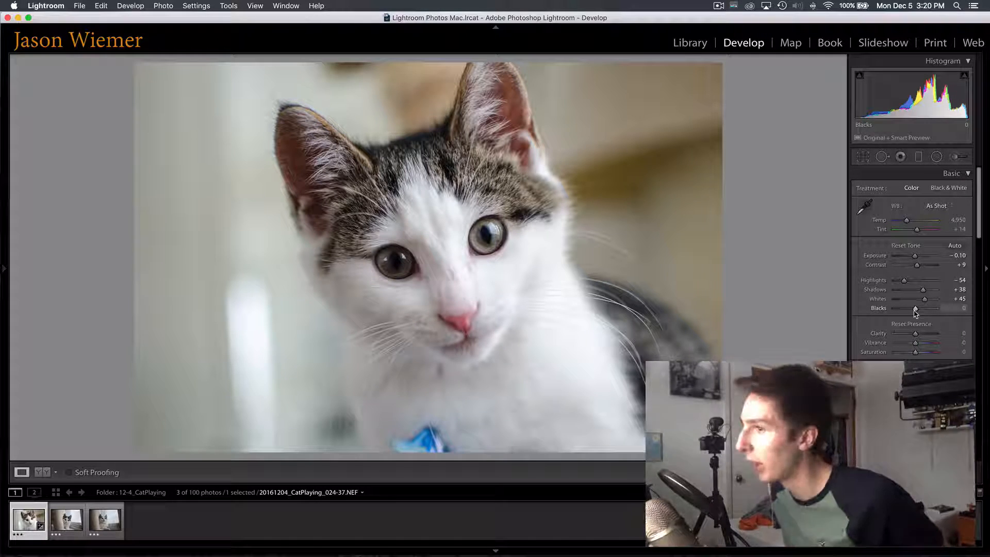
left_click_drag(915, 310, 913, 310)
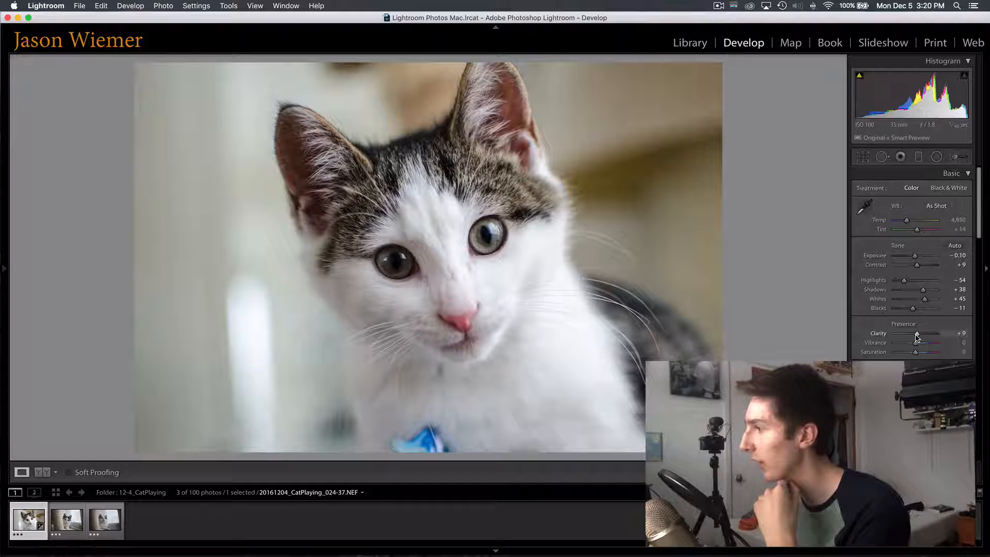
Set the portrait's Clarity to +3, Vibrance to +6 and Saturation to about −14
left_click_drag(917, 335, 913, 355)
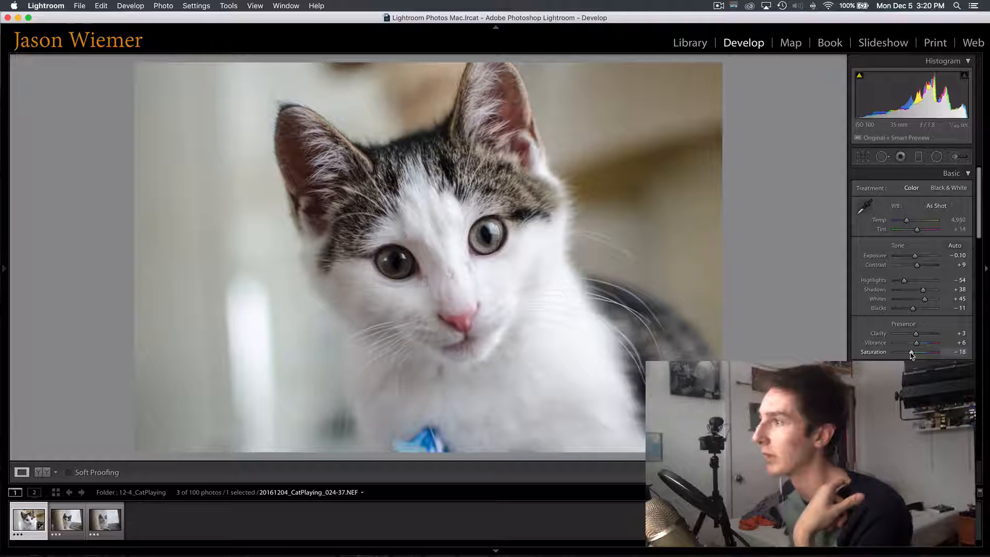
scroll(902, 289, "down", 3)
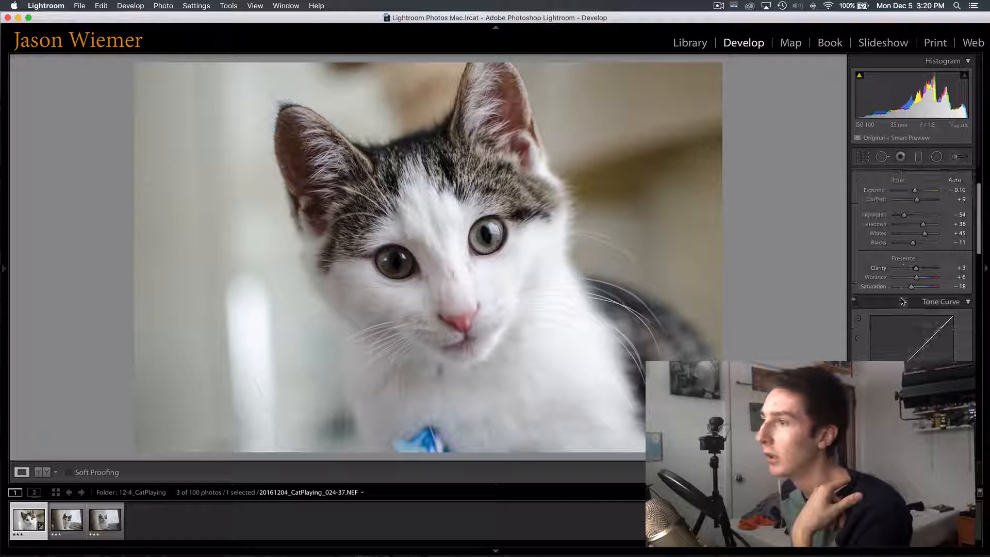
scroll(903, 289, "down", 4)
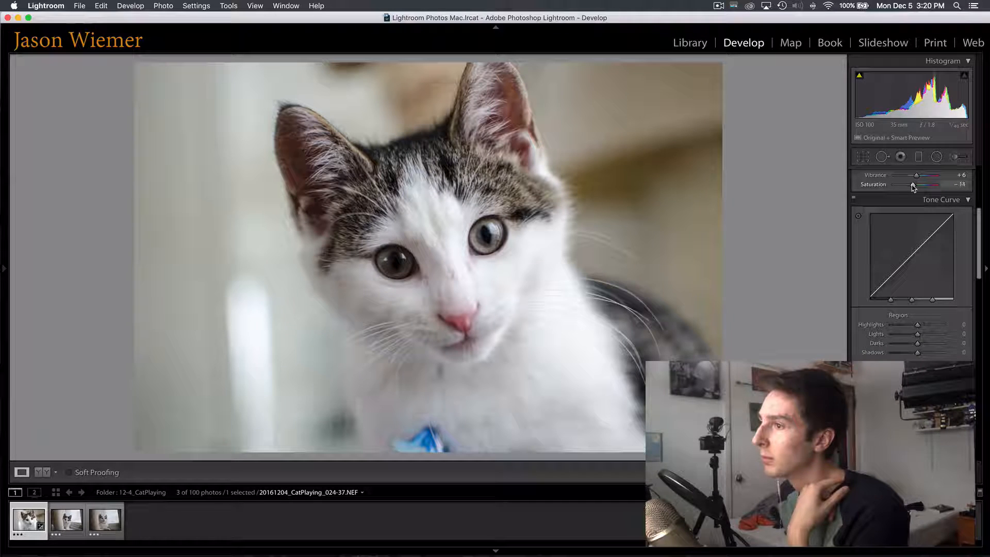
Reduce the Yellow saturation in the portrait's HSL settings to −28
scroll(901, 191, "down", 6)
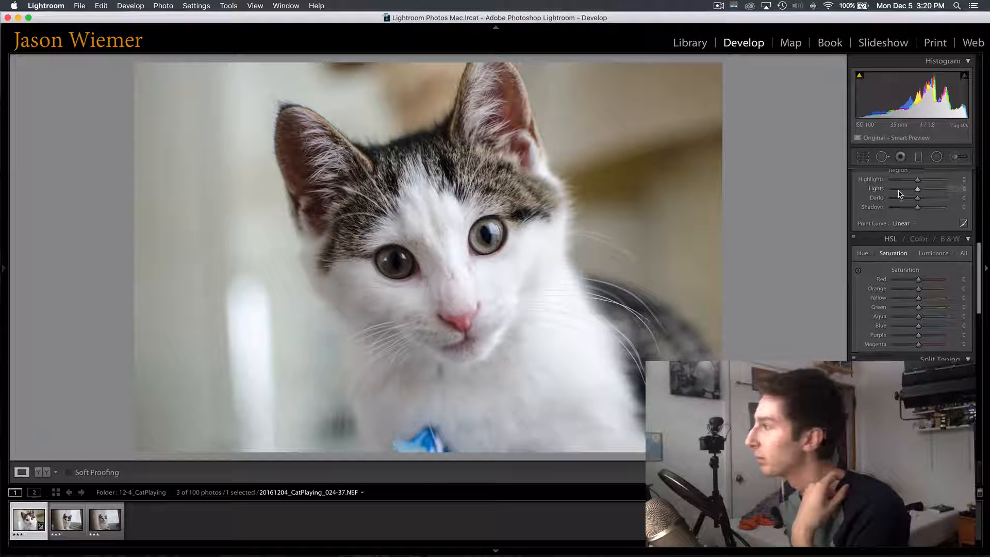
scroll(900, 194, "down", 1)
left_click_drag(919, 290, 910, 291)
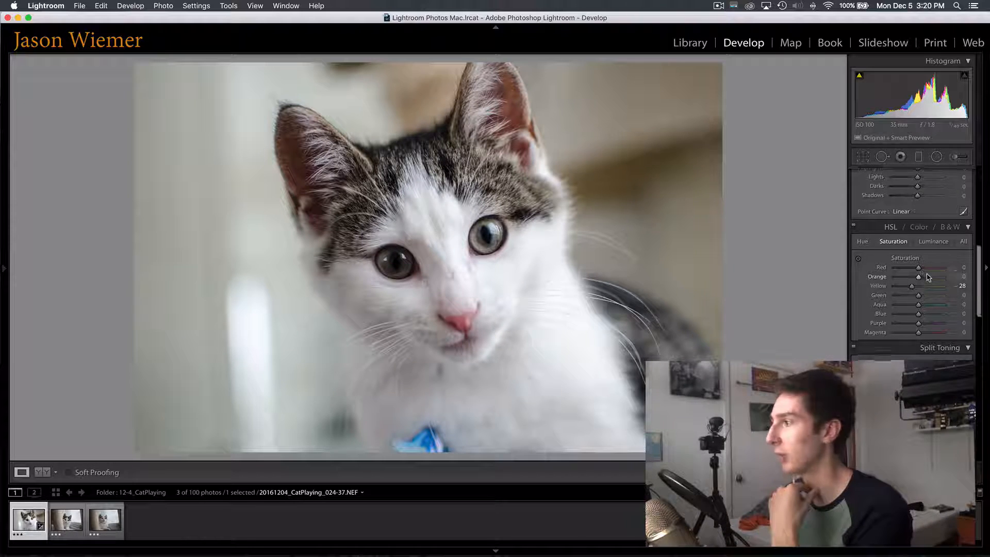
Set the portrait's sharpening amount to 72 and switch to the peeking shot 20161204_CatPlaying_024-41
scroll(927, 277, "down", 10)
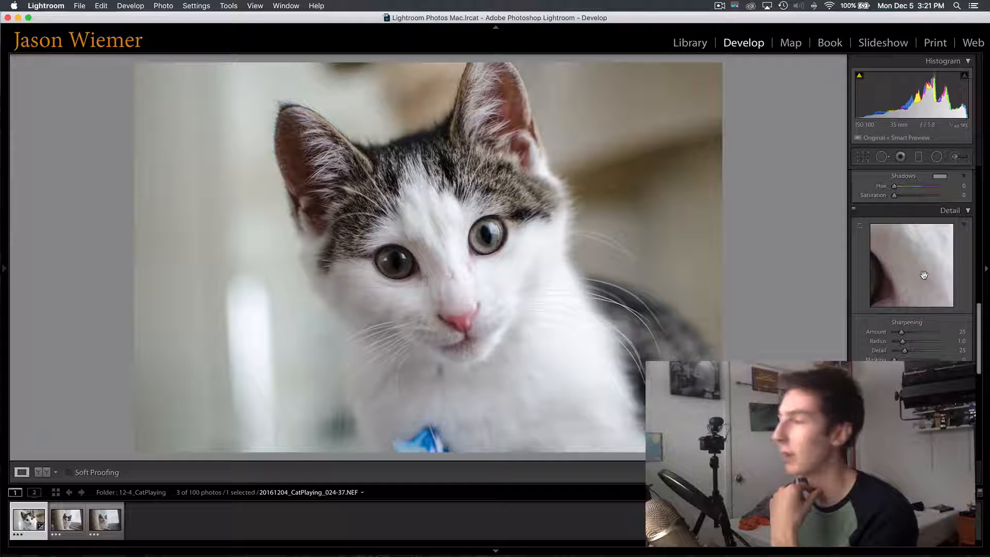
left_click_drag(894, 335, 909, 334)
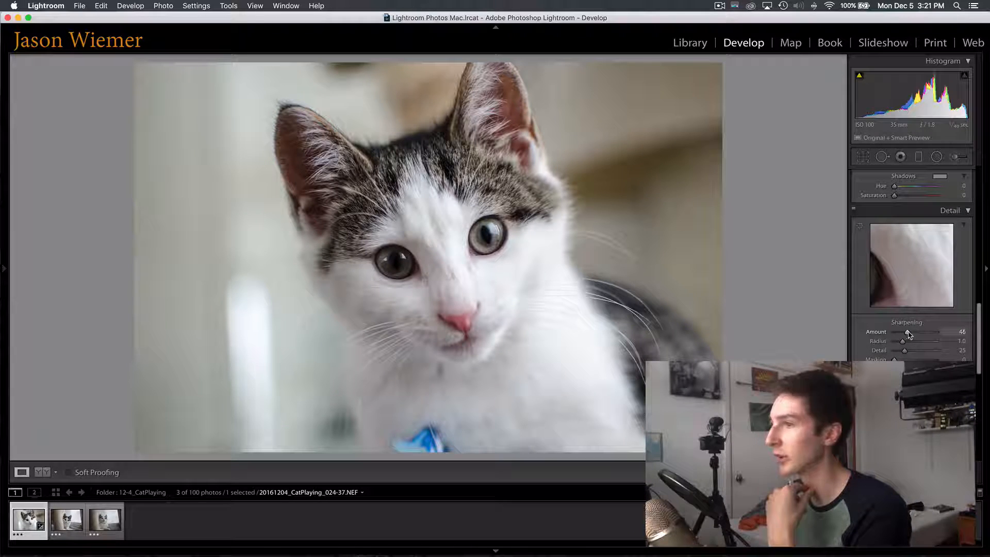
scroll(903, 274, "down", 5)
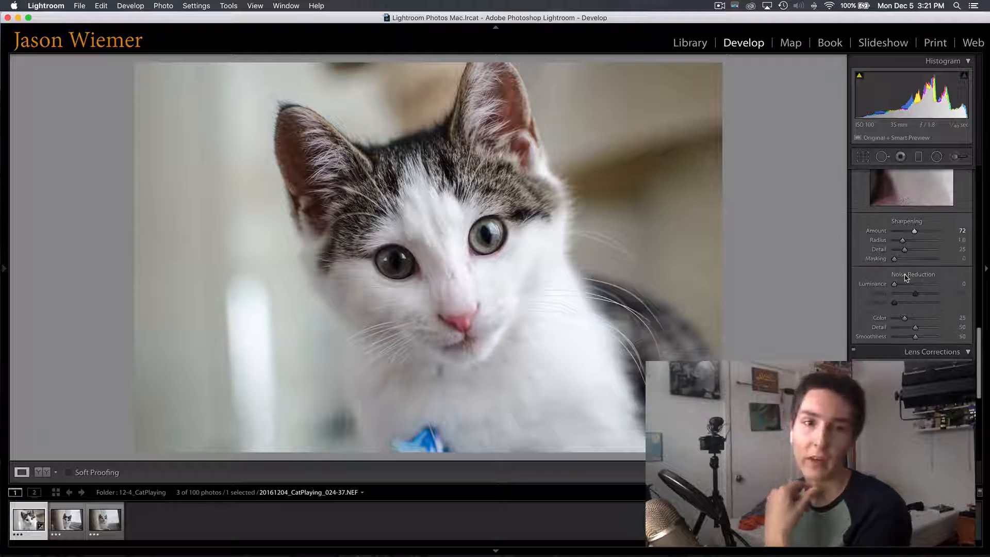
scroll(897, 330, "down", 2)
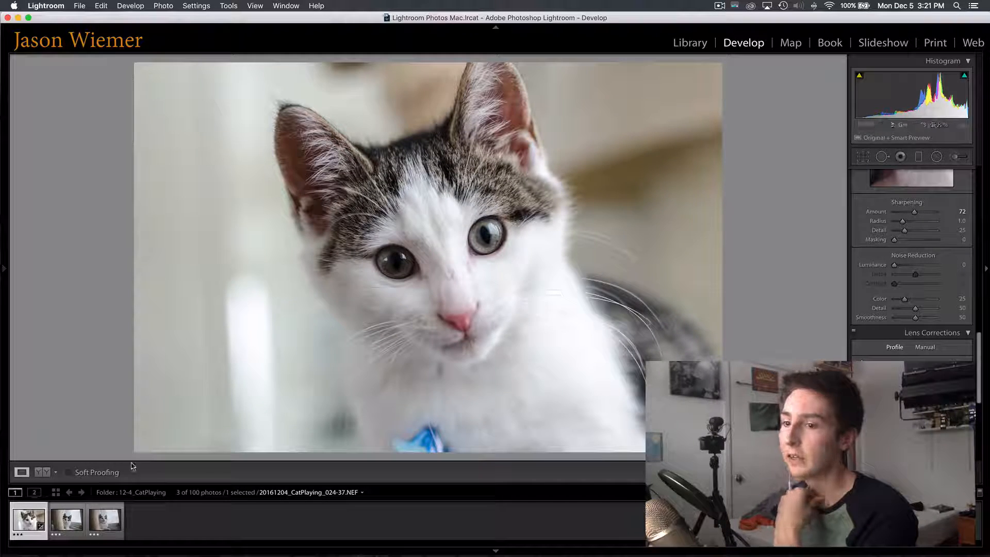
left_click(64, 526)
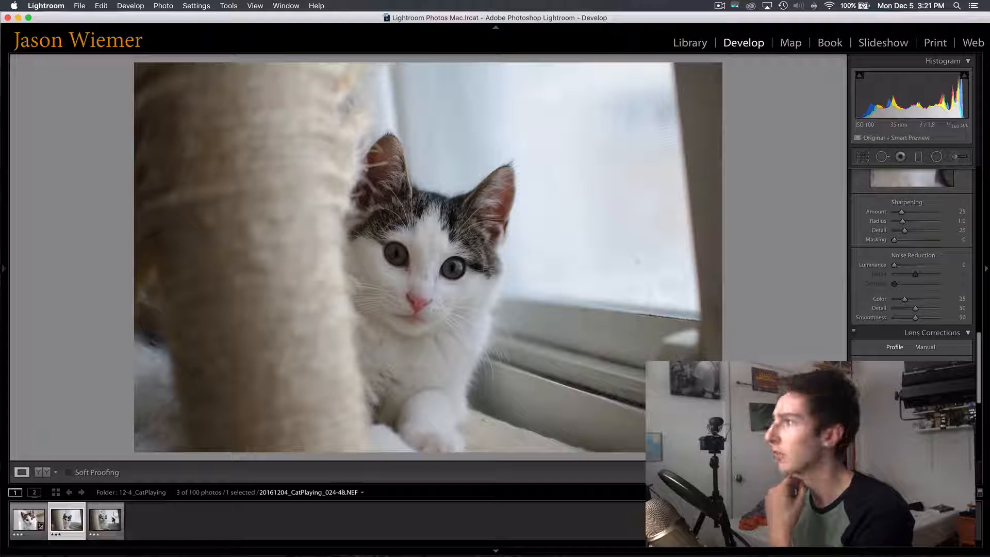
Try straightening the peeking shot by 8.72° along the scratching post, and undo the rotated crop
left_click(863, 157)
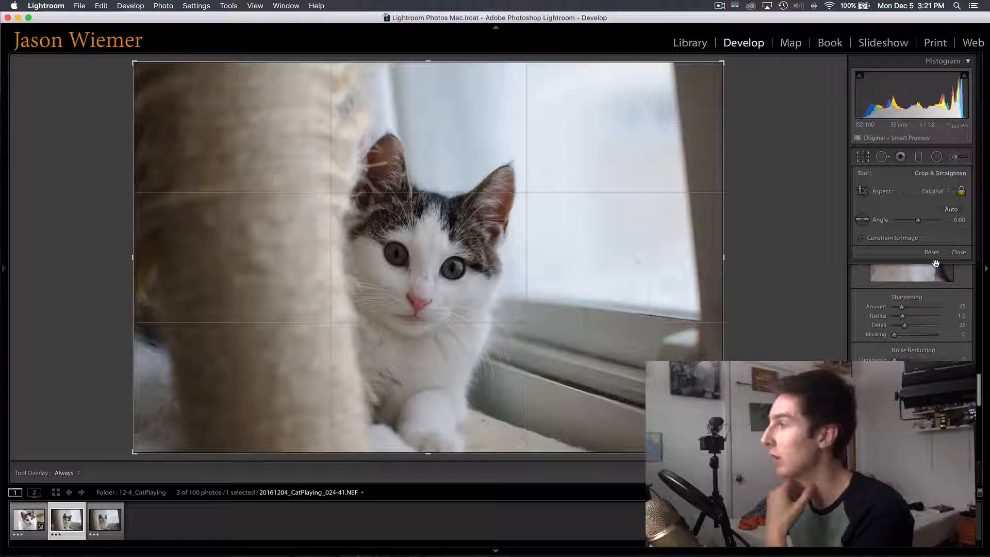
left_click(951, 210)
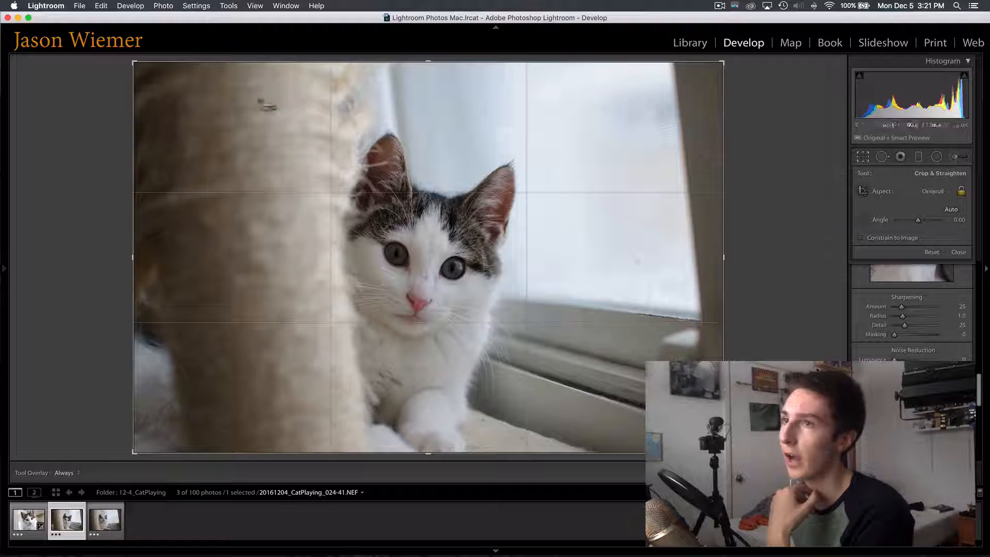
left_click_drag(238, 65, 303, 448)
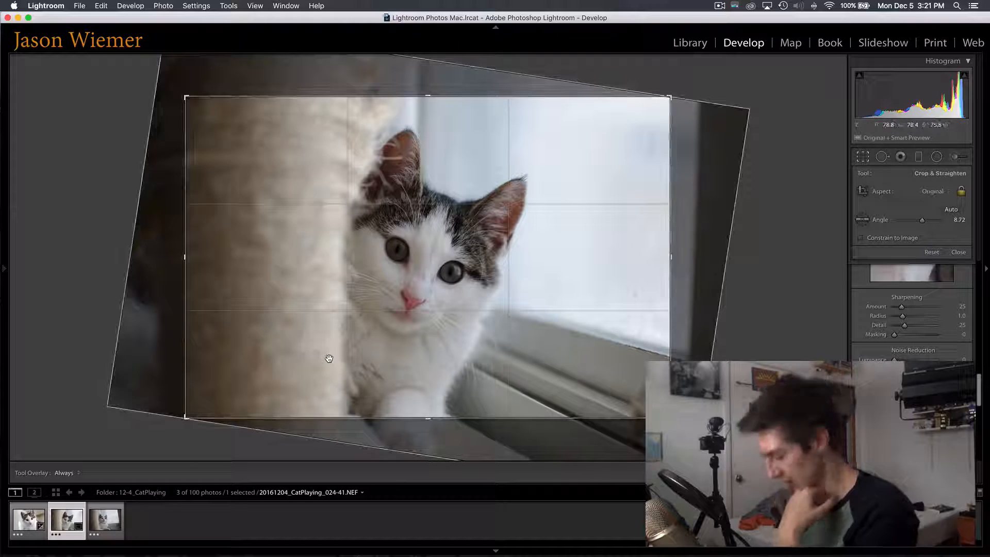
key("Return")
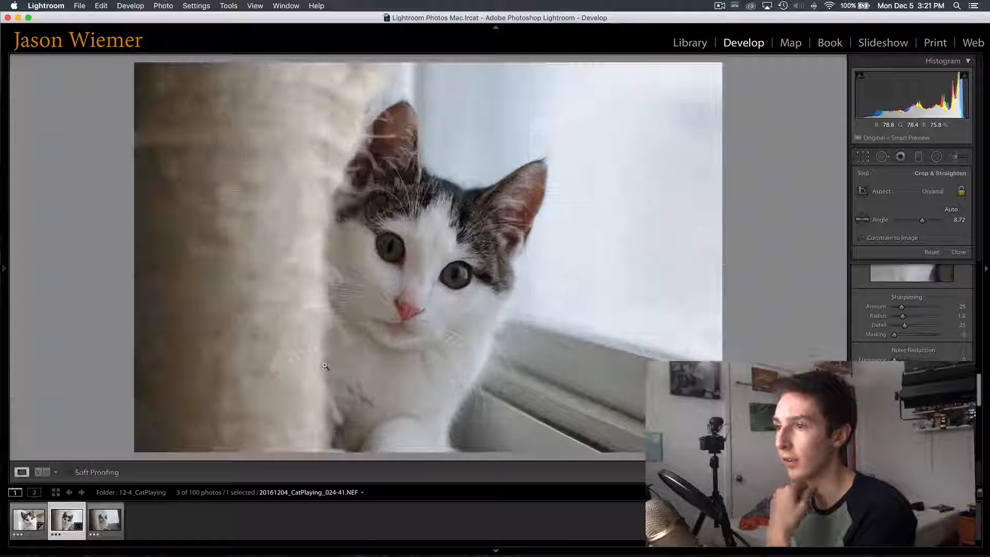
key("super+z")
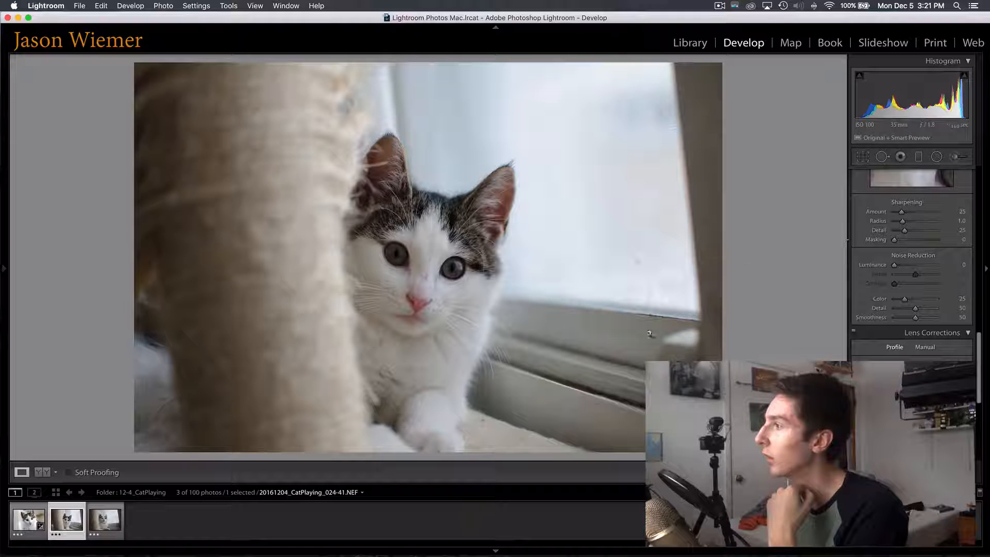
left_click(871, 157)
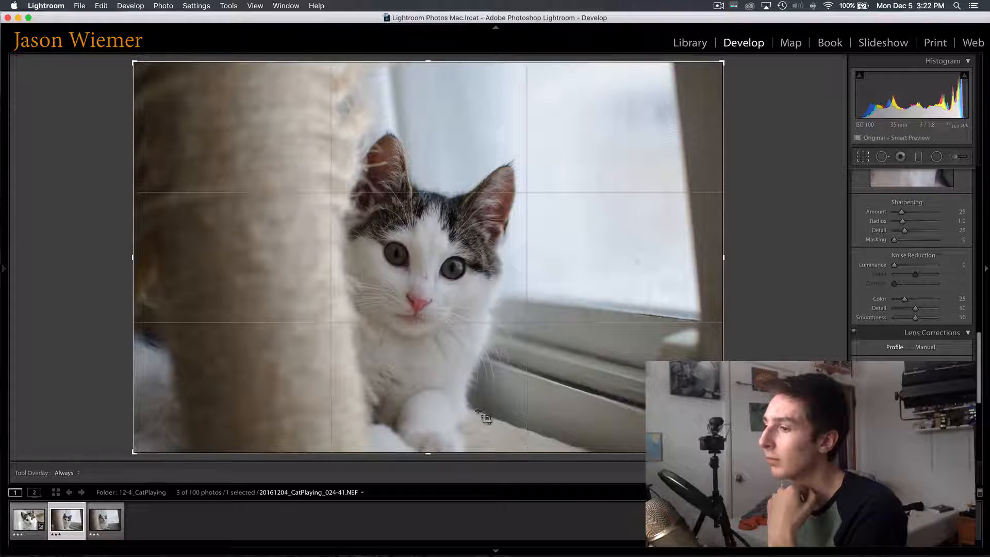
left_click_drag(558, 451, 362, 358)
key("super+z")
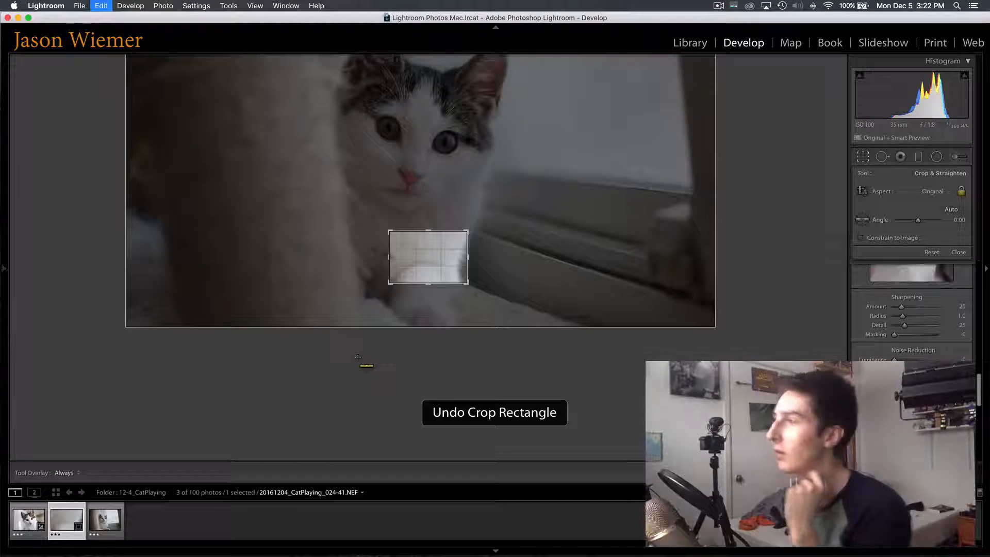
Try straightening the peeking shot by −20.07° along the ledge edge beside the cat's paws
left_click(862, 220)
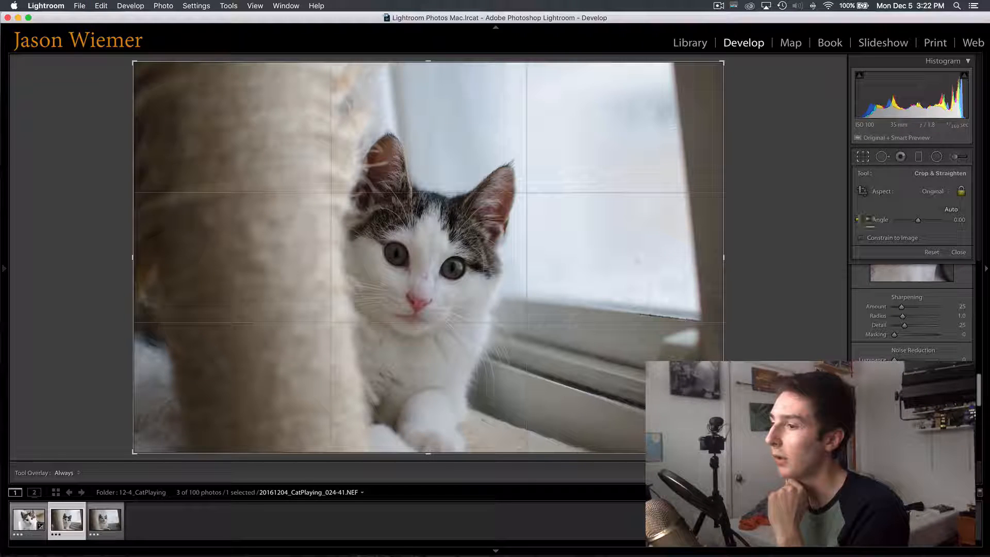
left_click_drag(472, 409, 597, 455)
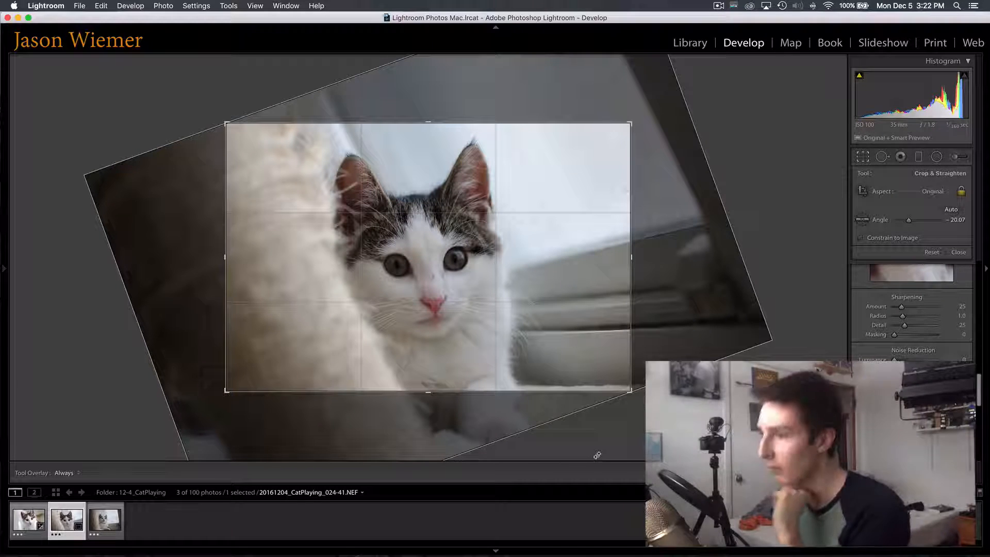
key("Return")
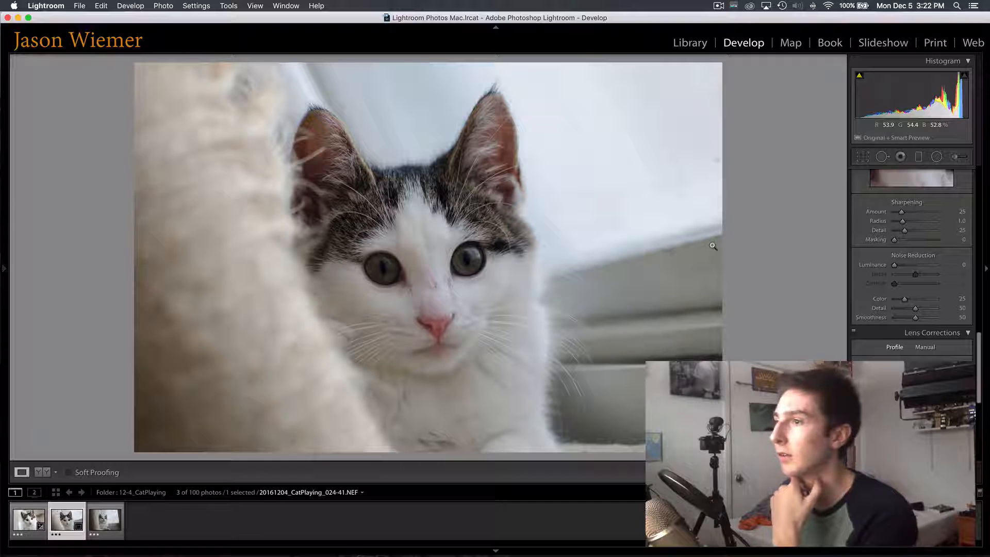
Readjust the peeking shot's crop to an angle of 6.86° and resize the frame around the cat and scratching post
left_click(870, 158)
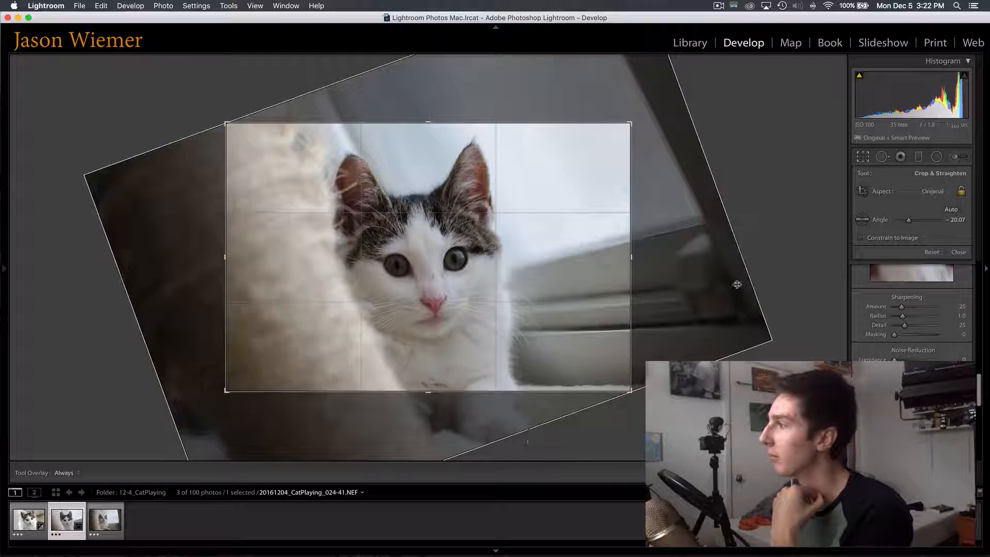
left_click_drag(909, 220, 922, 220)
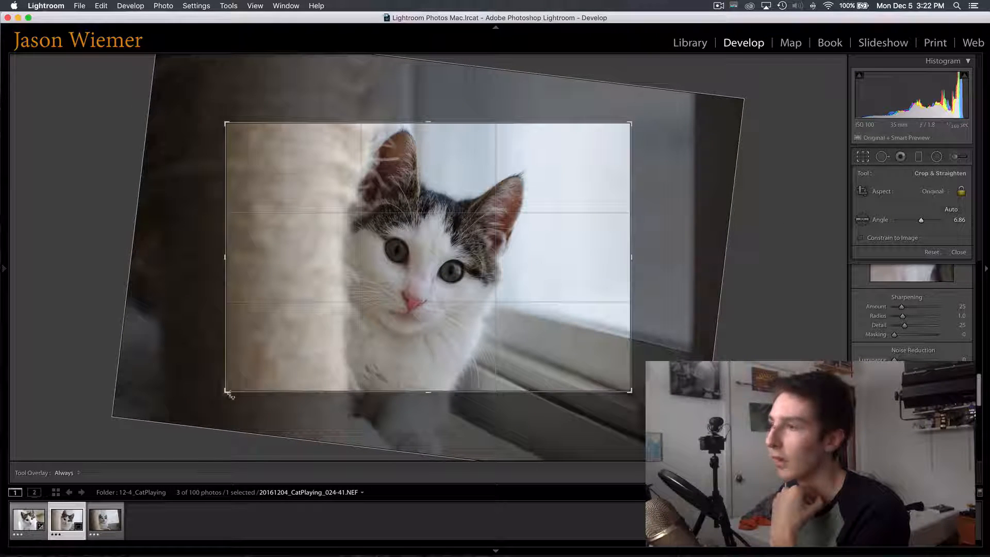
left_click_drag(631, 123, 700, 94)
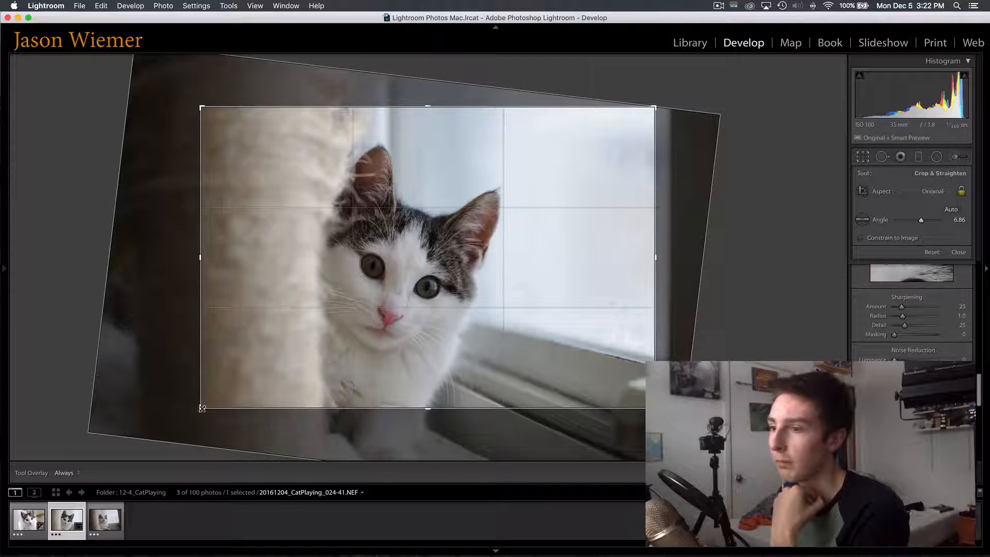
left_click_drag(155, 424, 107, 455)
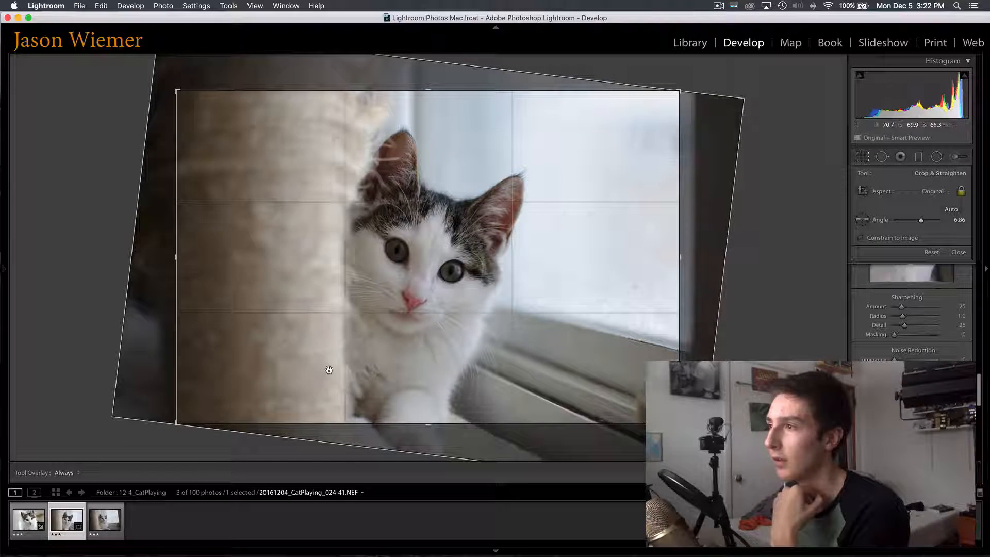
left_click_drag(674, 87, 635, 117)
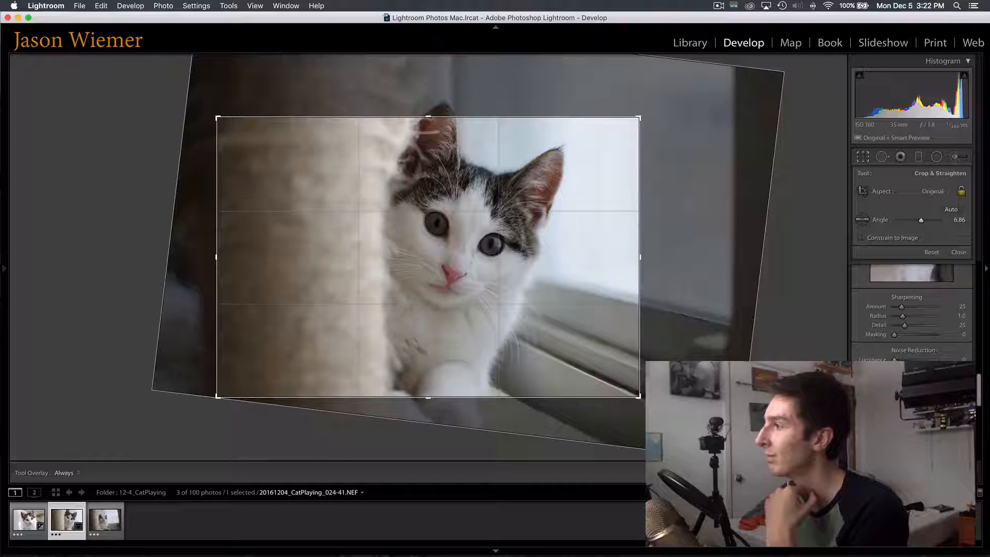
Straighten the peeking shot by −19.33° along the ledge edge beside the paws and apply the crop
left_click(862, 220)
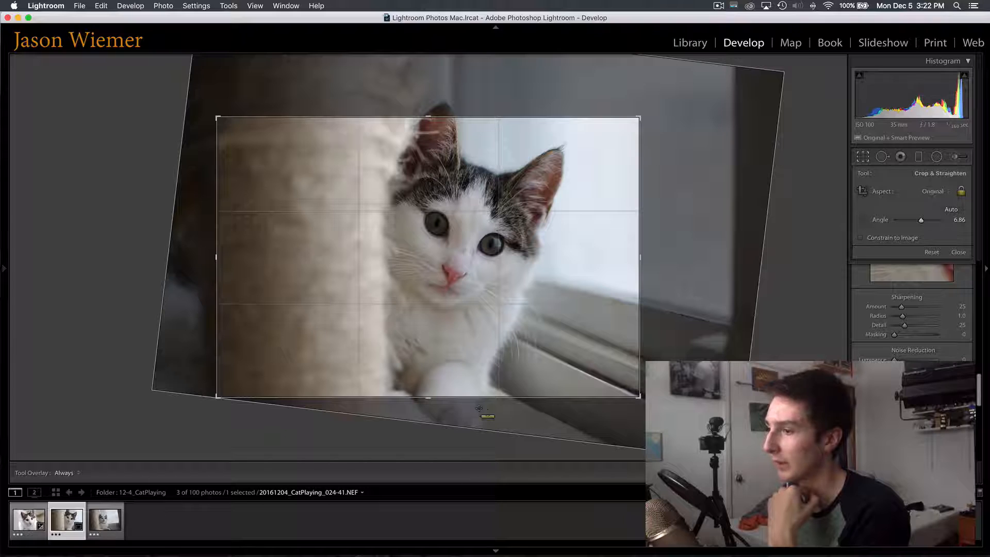
left_click_drag(492, 386, 625, 457)
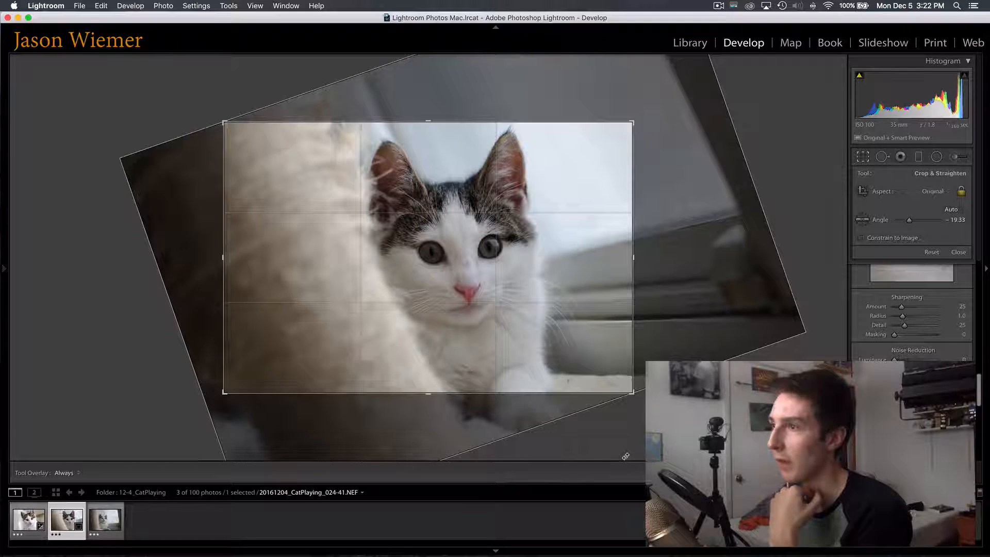
key("Return")
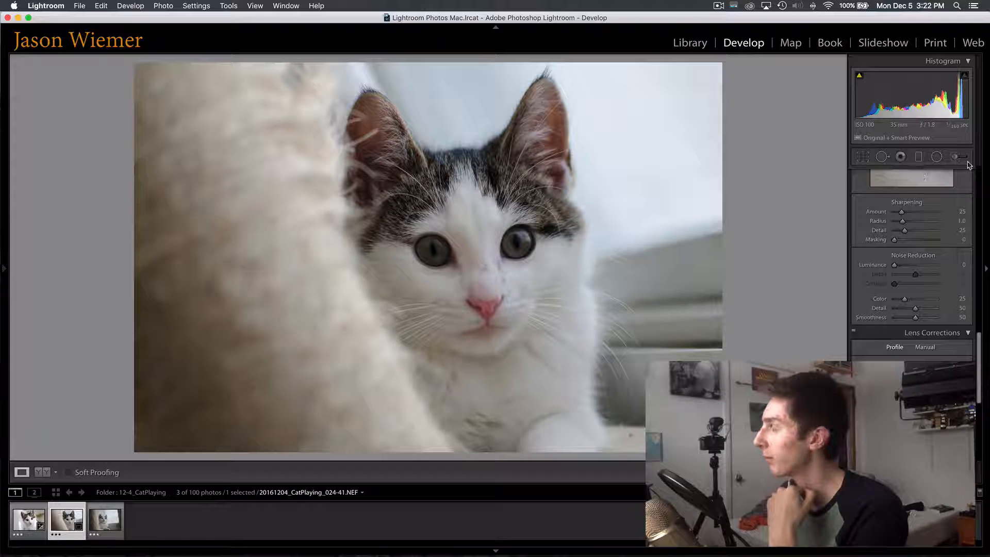
Paint an Adjustment Brush mask over both of the cat's eyes with the selected mask overlay shown
scroll(916, 244, "up", 1)
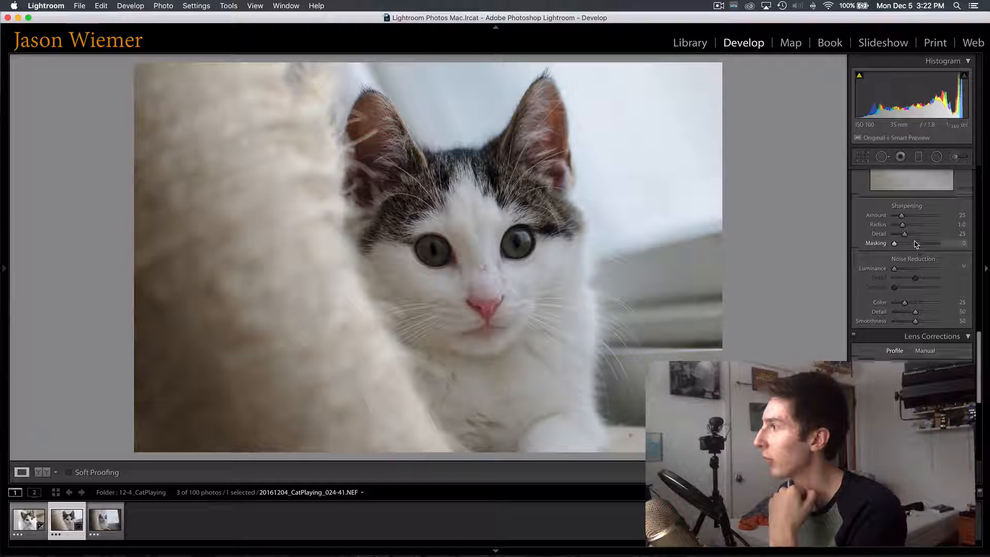
scroll(953, 172, "up", 3)
left_click(955, 157)
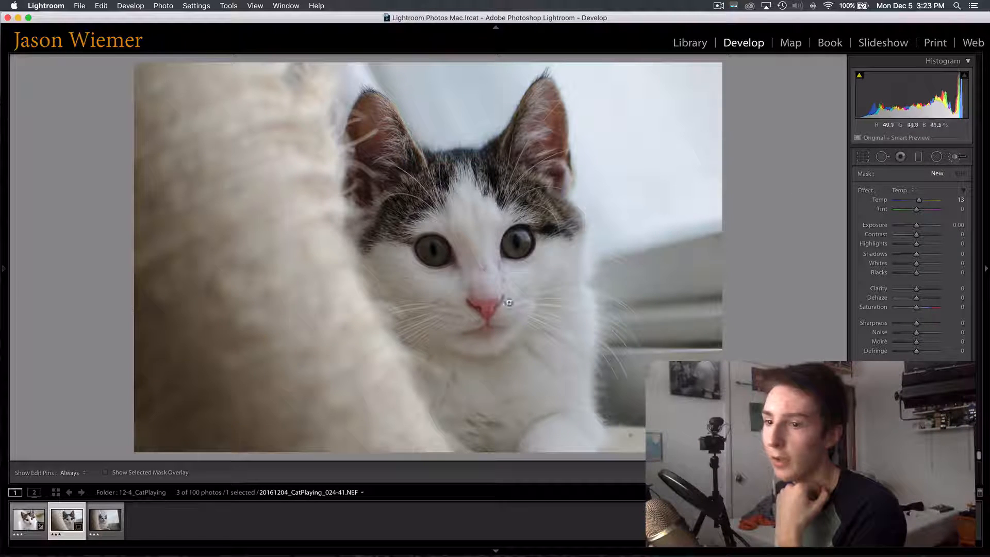
left_click(106, 473)
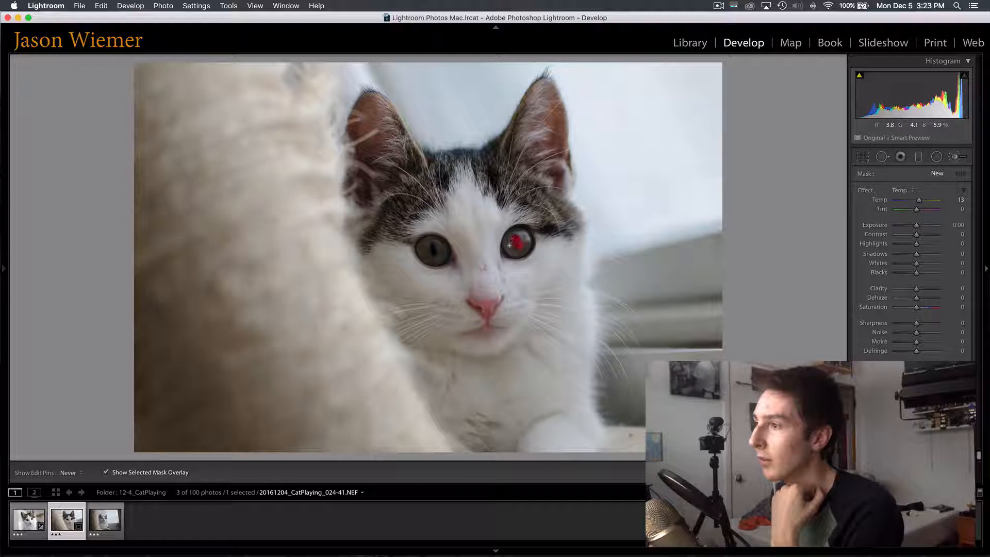
mouse_move(507, 252)
left_mouse_down()
mouse_move(506, 244)
mouse_move(518, 231)
mouse_move(528, 240)
mouse_move(512, 251)
left_mouse_up()
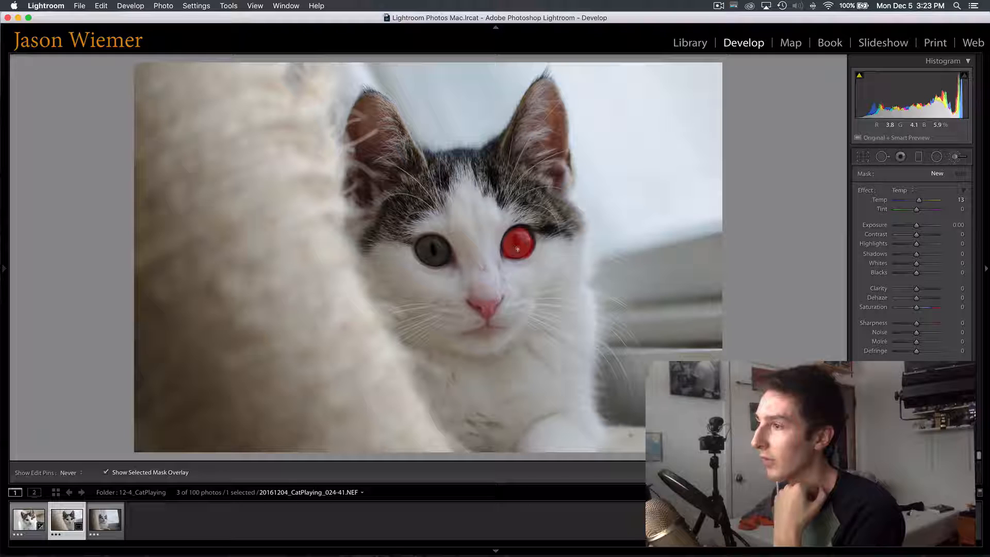
left_click_drag(517, 243, 516, 245)
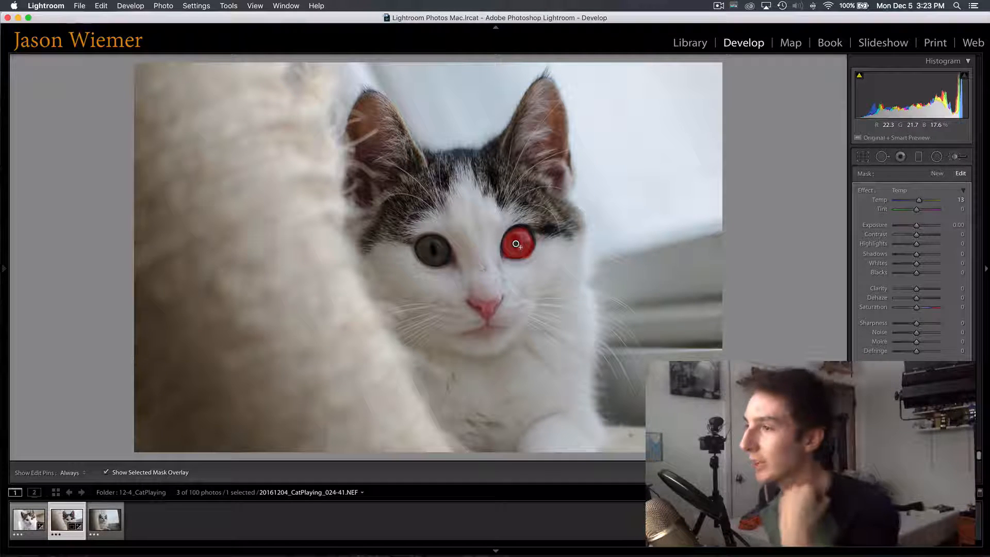
key("h")
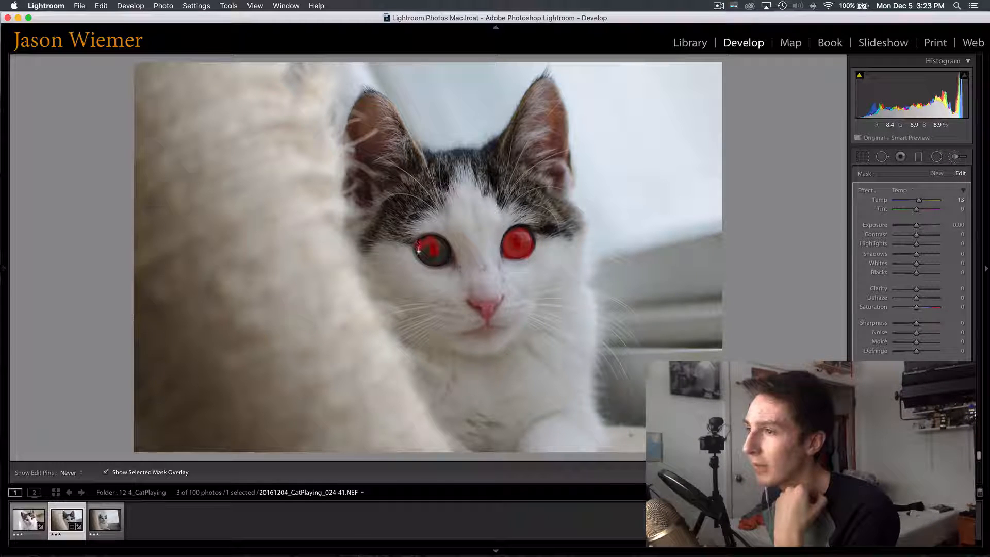
mouse_move(425, 257)
left_mouse_down()
mouse_move(436, 256)
mouse_move(437, 242)
mouse_move(445, 252)
mouse_move(422, 242)
left_mouse_up()
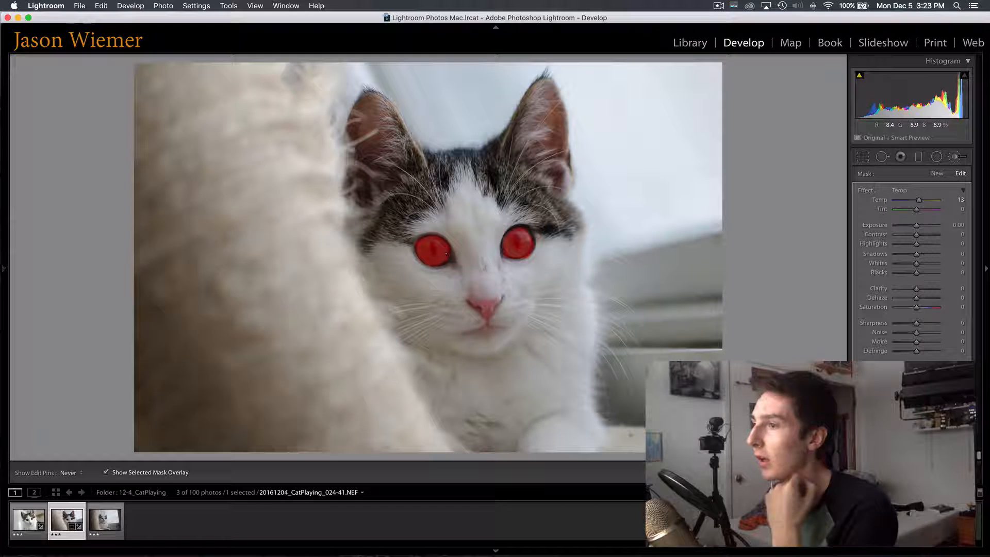
key("h")
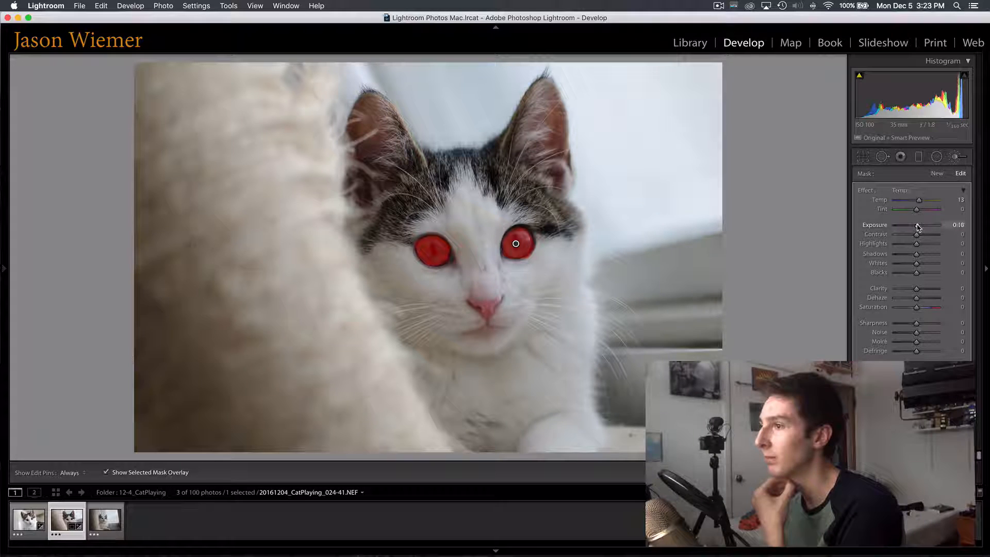
Set the eye mask's Exposure to 0.98, Contrast to 16 and Highlights to −25, with the mask overlay hidden
left_click_drag(917, 226, 919, 226)
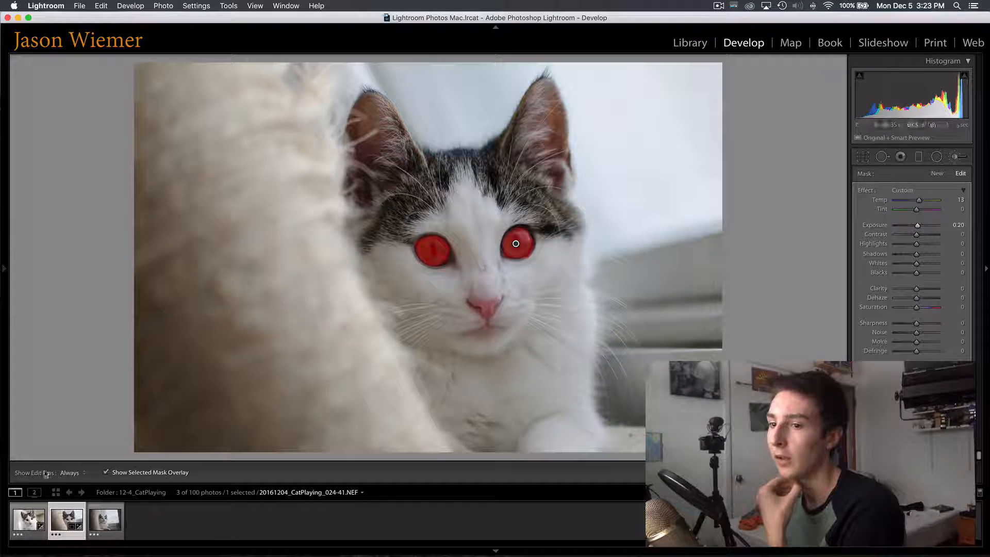
left_click(105, 473)
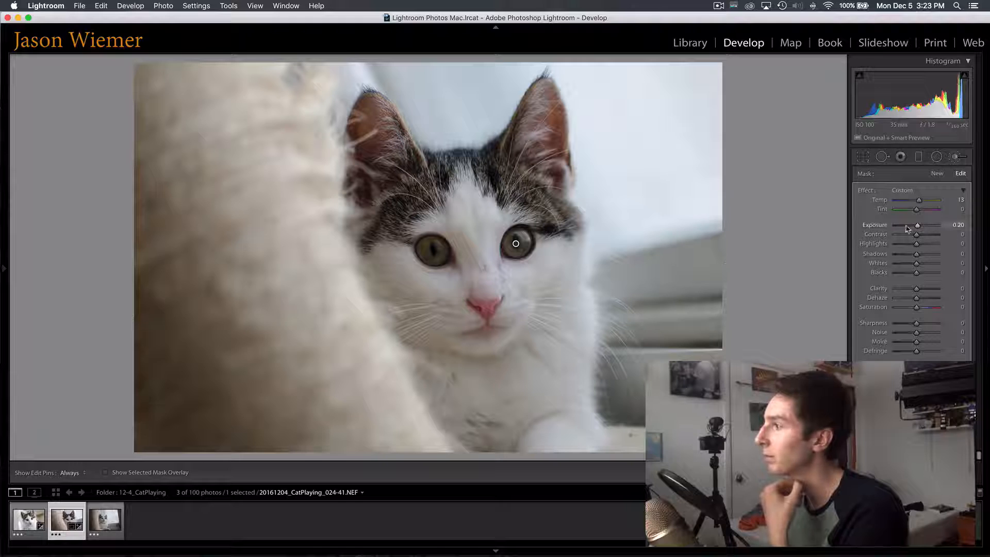
left_click_drag(921, 227, 909, 247)
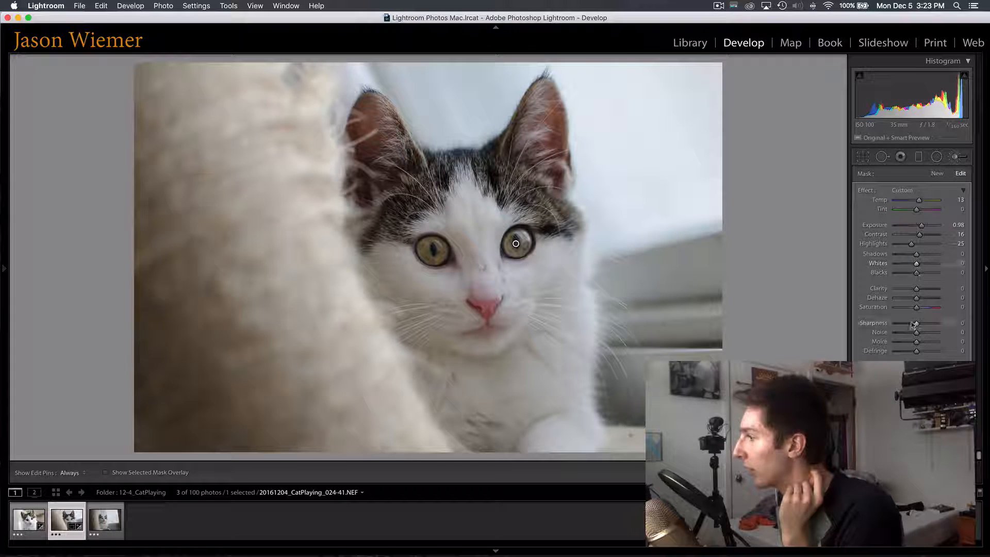
Set the eye mask's Sharpness to 9, Saturation to 7 and Exposure to 0.59, check its overlay, and close the brush
left_click_drag(913, 325, 918, 327)
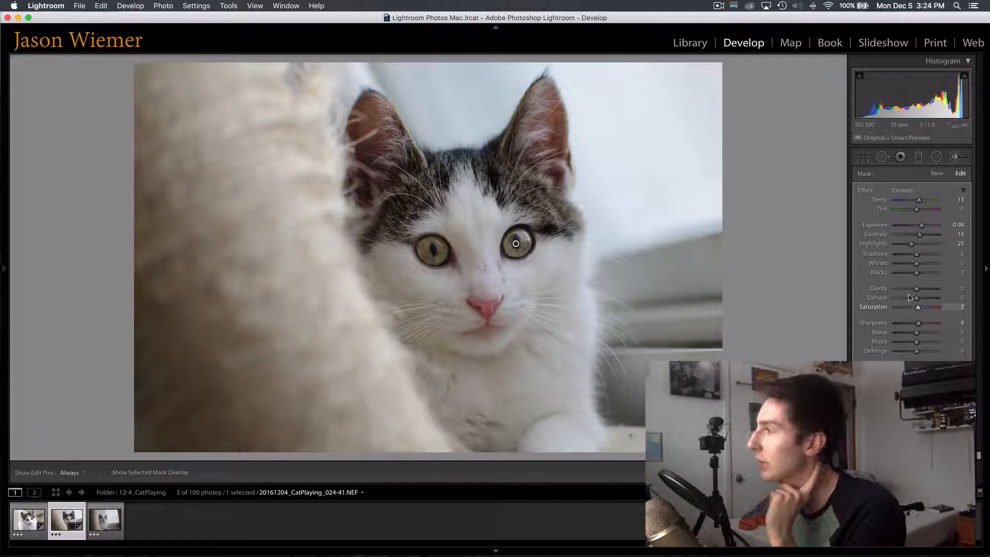
left_click_drag(922, 225, 920, 225)
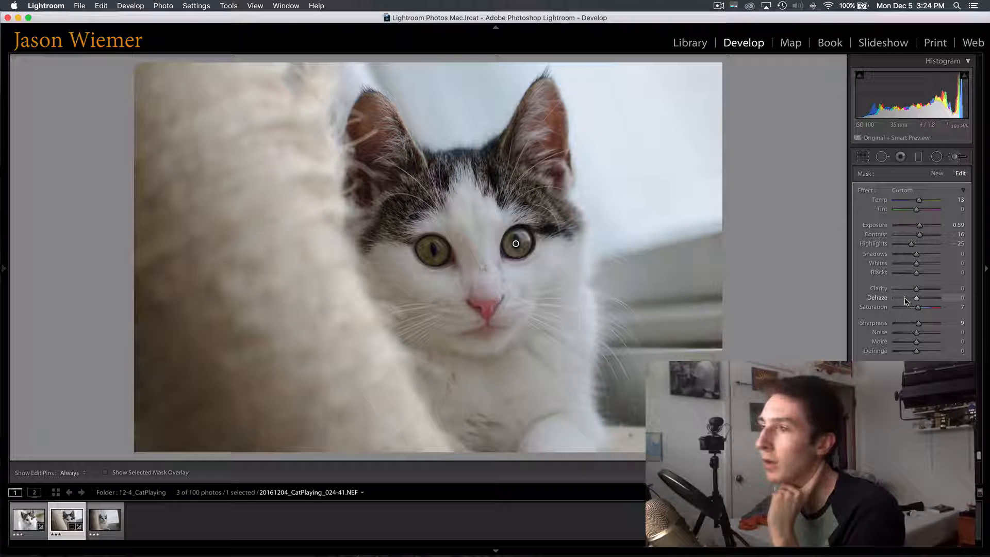
left_click(106, 474)
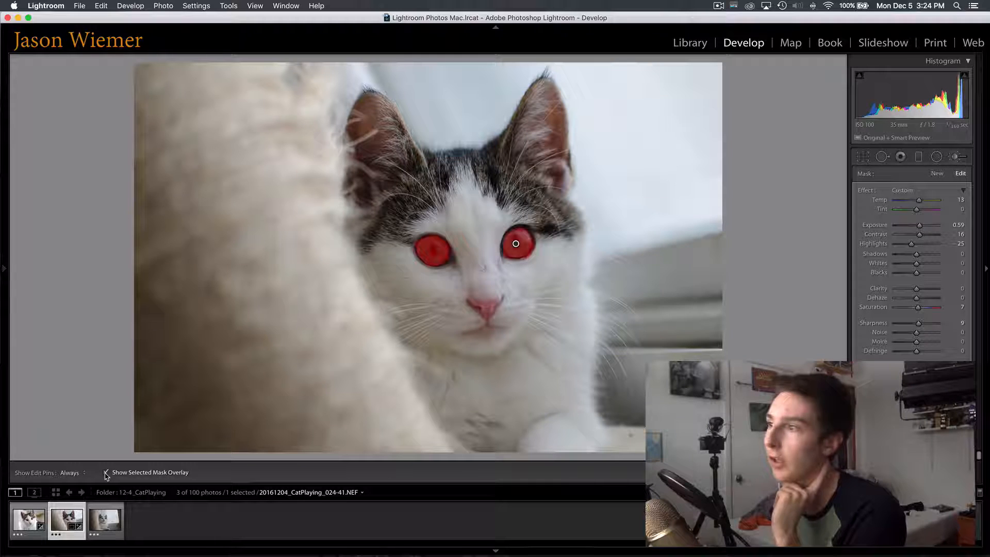
left_click(106, 473)
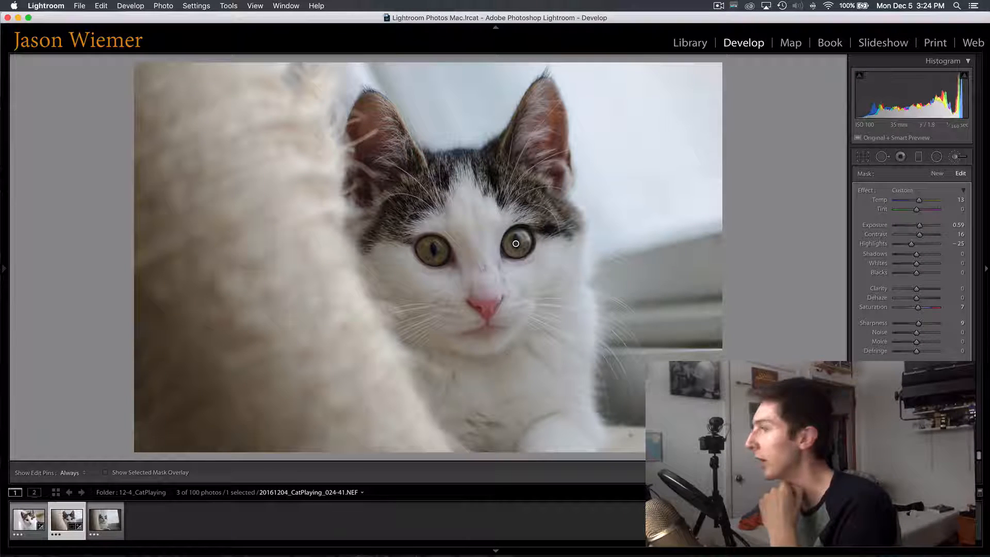
left_click(960, 440)
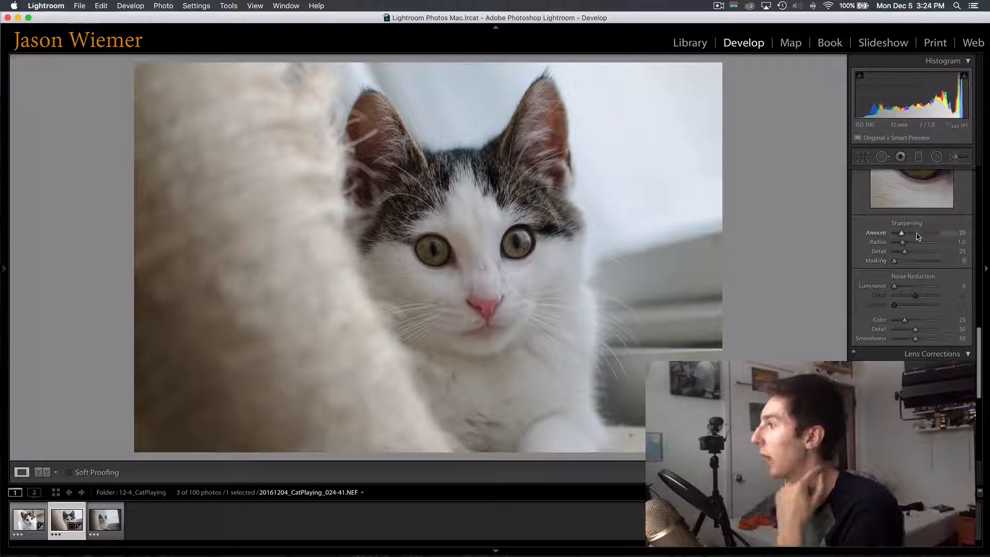
Set the whole photo's Exposure to +0.20, Contrast to +15, Highlights to −27 and Shadows to +19
scroll(923, 257, "up", 10)
scroll(911, 258, "up", 5)
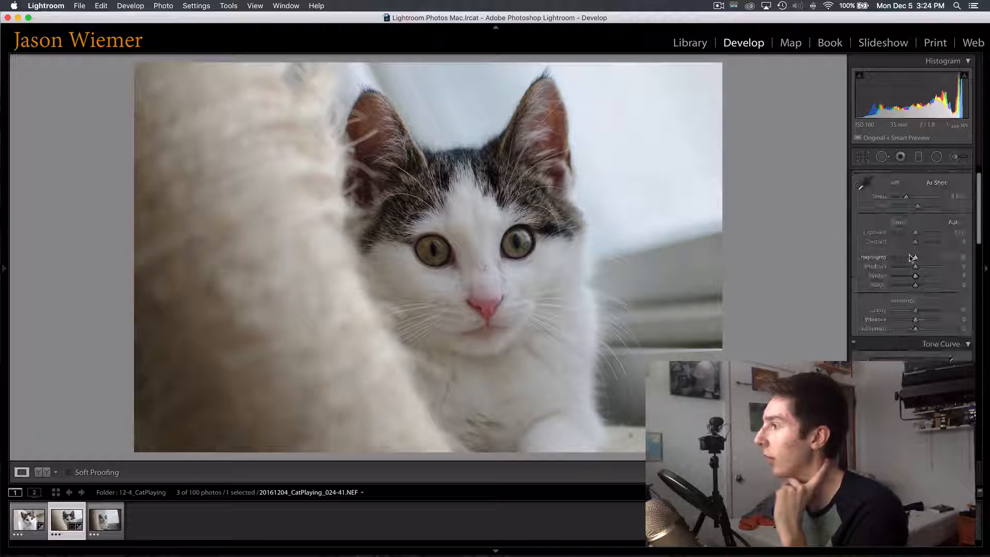
left_click_drag(918, 258, 917, 259)
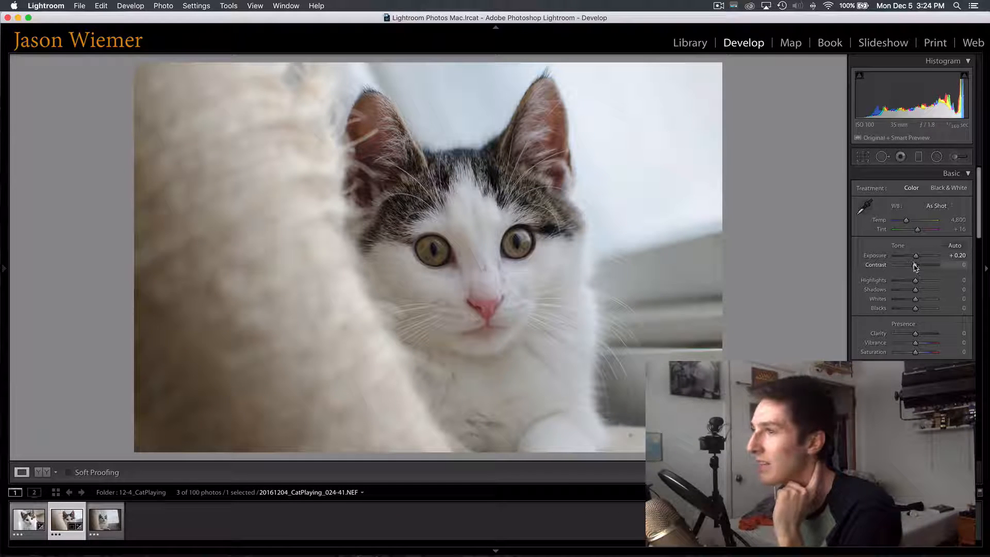
left_click_drag(916, 266, 920, 268)
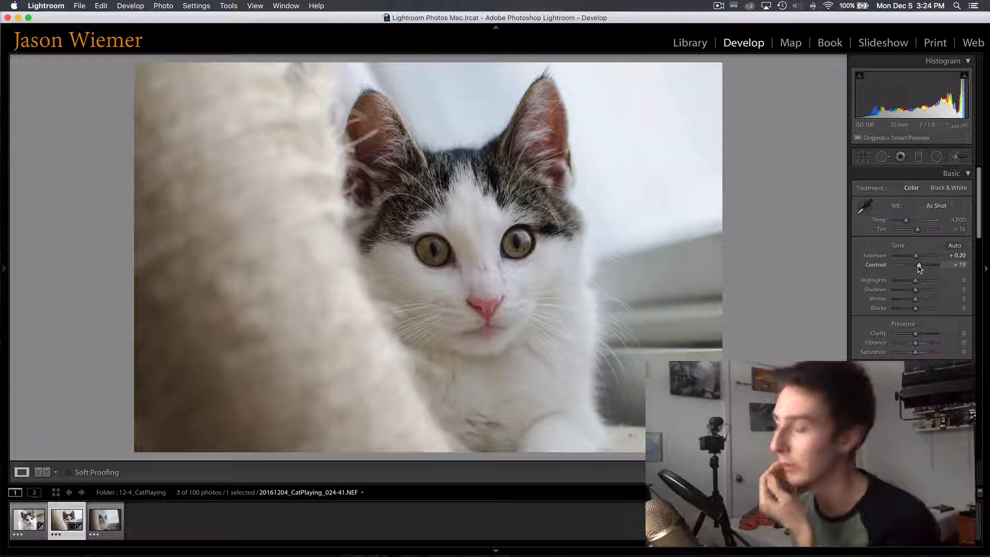
left_click_drag(919, 268, 918, 268)
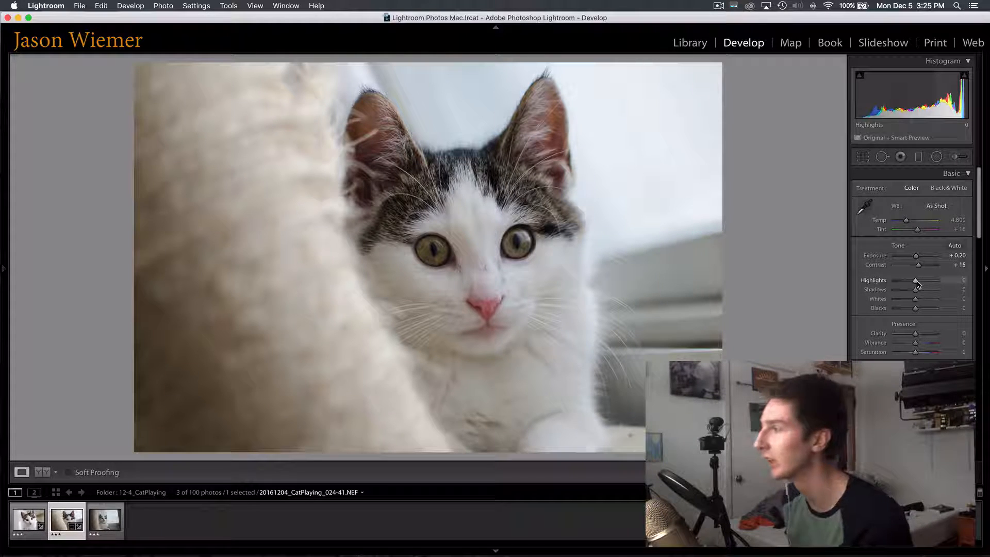
mouse_move(918, 281)
left_mouse_down()
mouse_move(928, 280)
mouse_move(909, 284)
mouse_move(922, 284)
mouse_move(910, 283)
mouse_move(919, 293)
left_mouse_up()
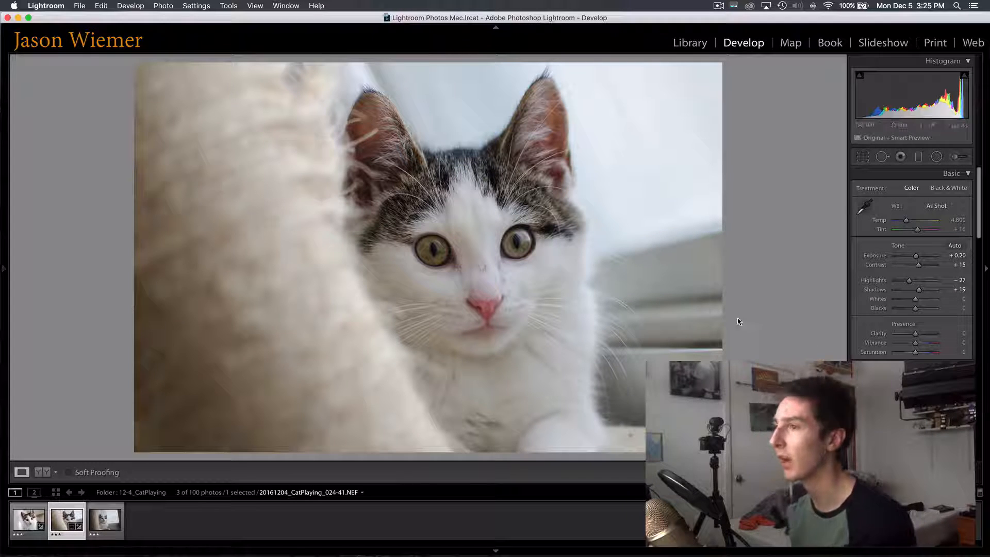
scroll(898, 285, "down", 2)
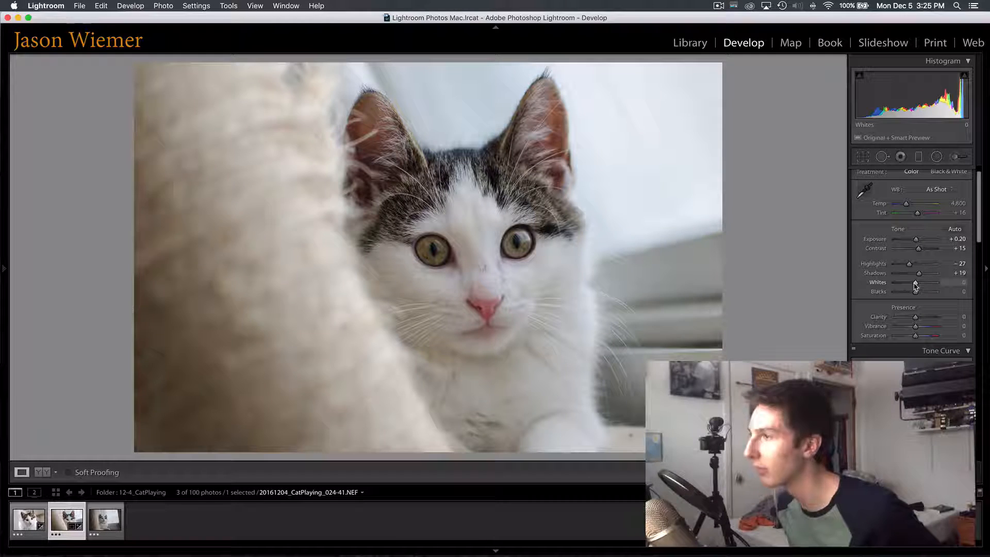
Set the photo's Whites to +40 and Blacks to −3, and its Clarity and Vibrance to +1 each
left_click_drag(915, 283, 914, 305, "alt")
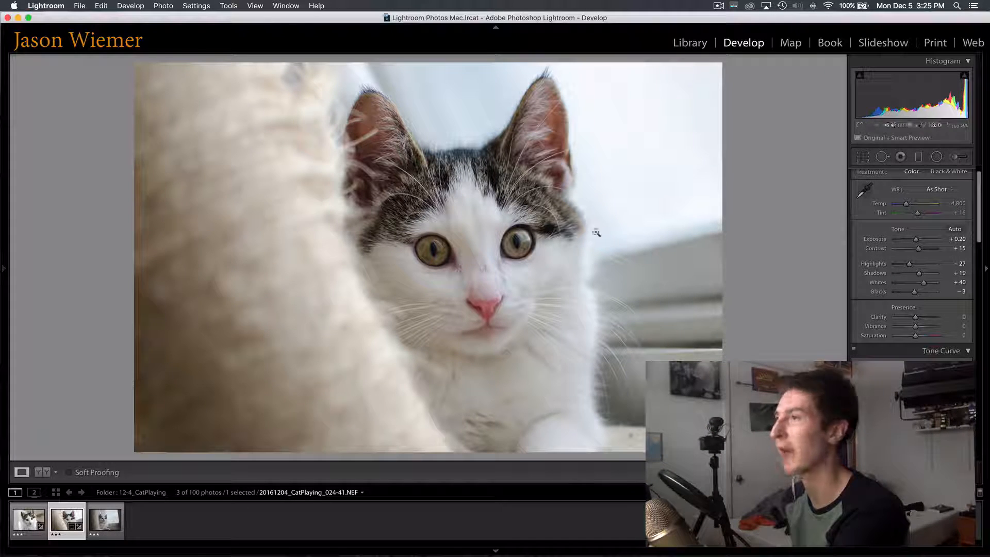
scroll(911, 288, "down", 2)
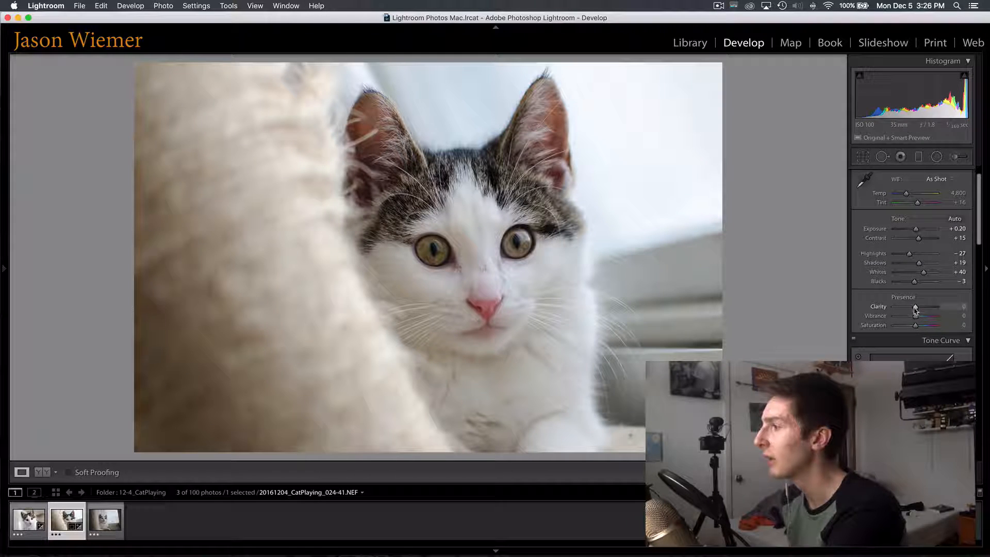
left_click_drag(916, 318, 917, 319)
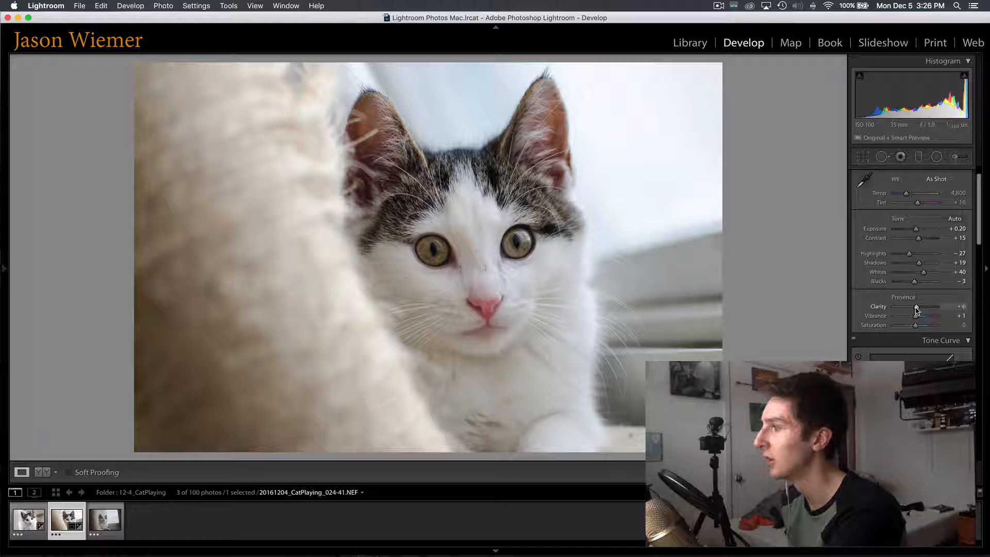
left_click_drag(917, 310, 916, 310)
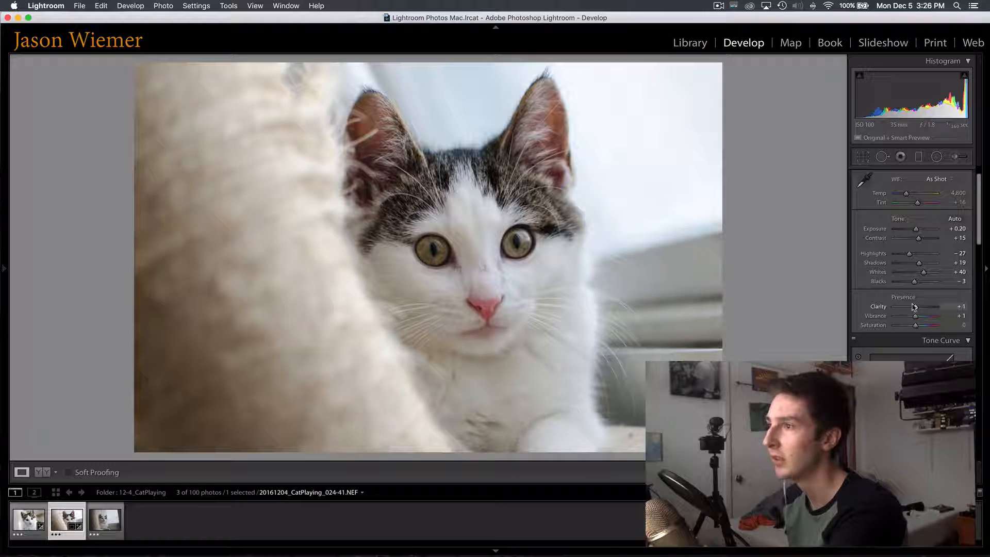
Set the sharpening Amount to 61 and turn on the lens profile and chromatic aberration corrections
scroll(913, 304, "down", 5)
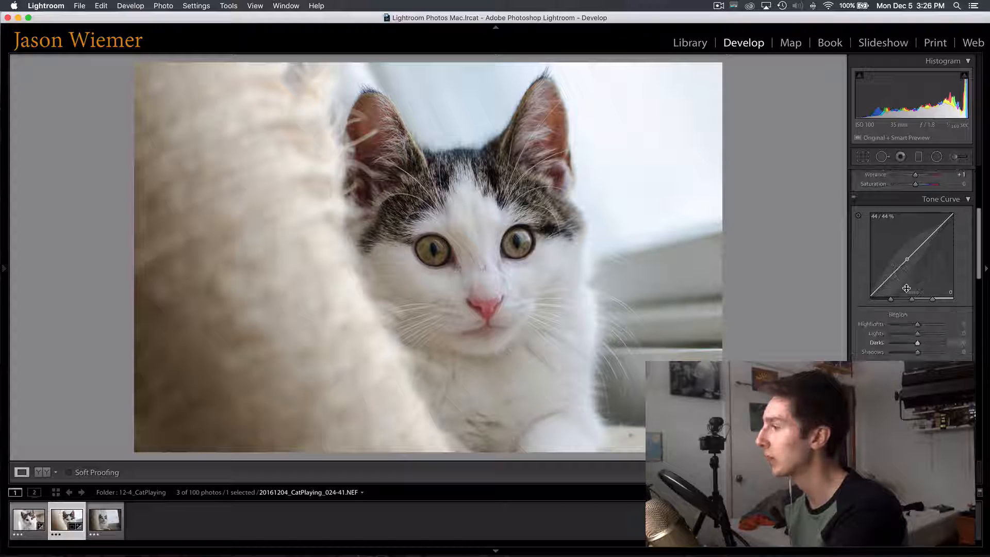
scroll(906, 288, "down", 10)
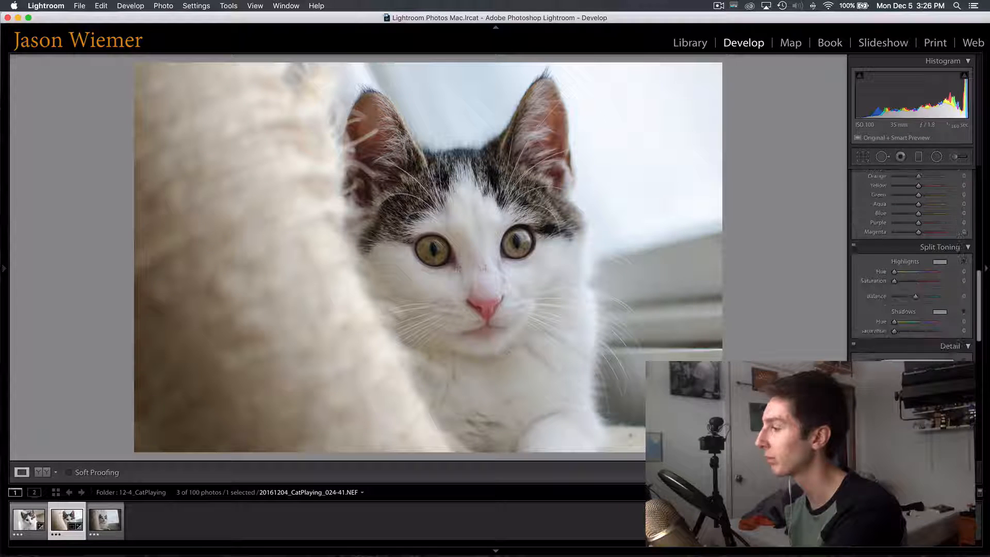
scroll(912, 268, "down", 3)
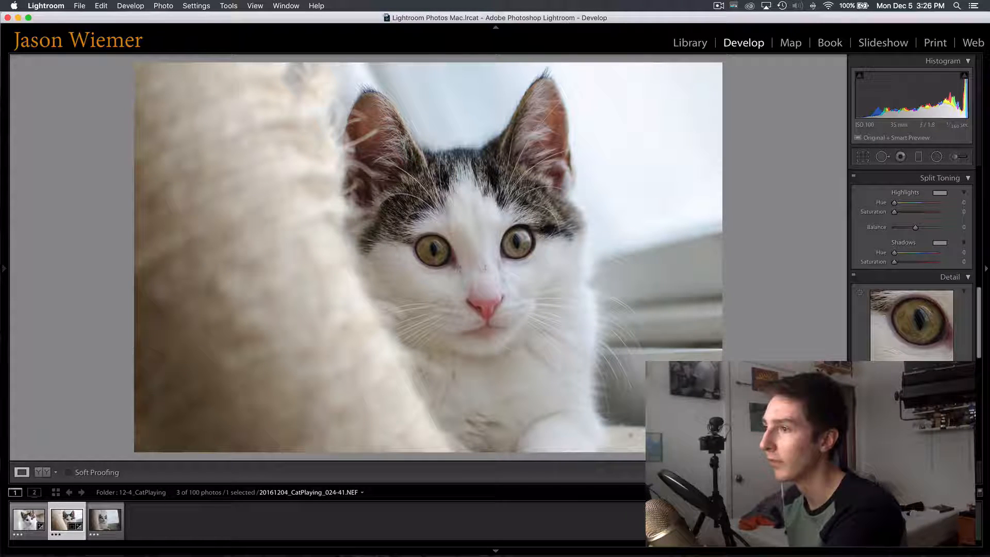
scroll(936, 237, "down", 4)
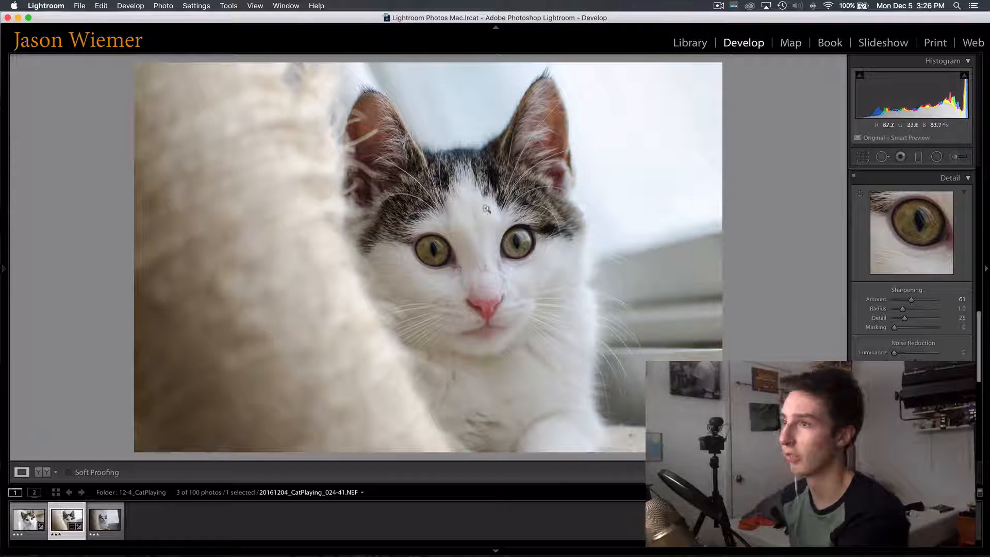
scroll(939, 319, "down", 7)
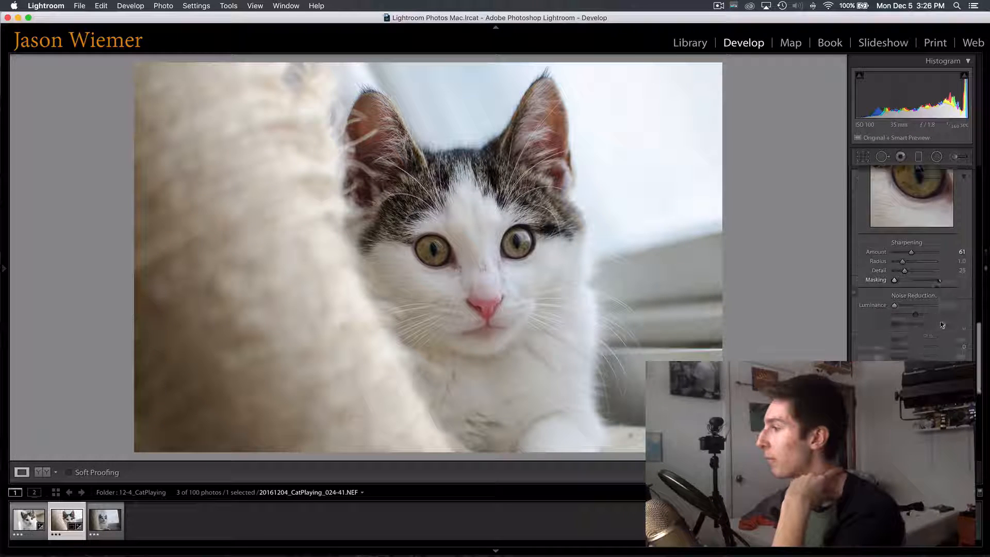
left_click(889, 316)
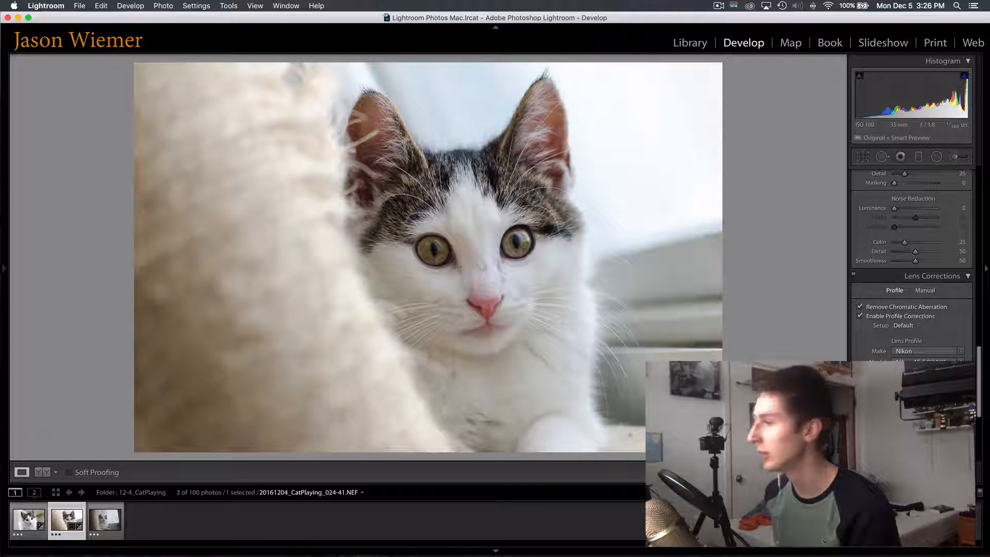
scroll(912, 258, "down", 6)
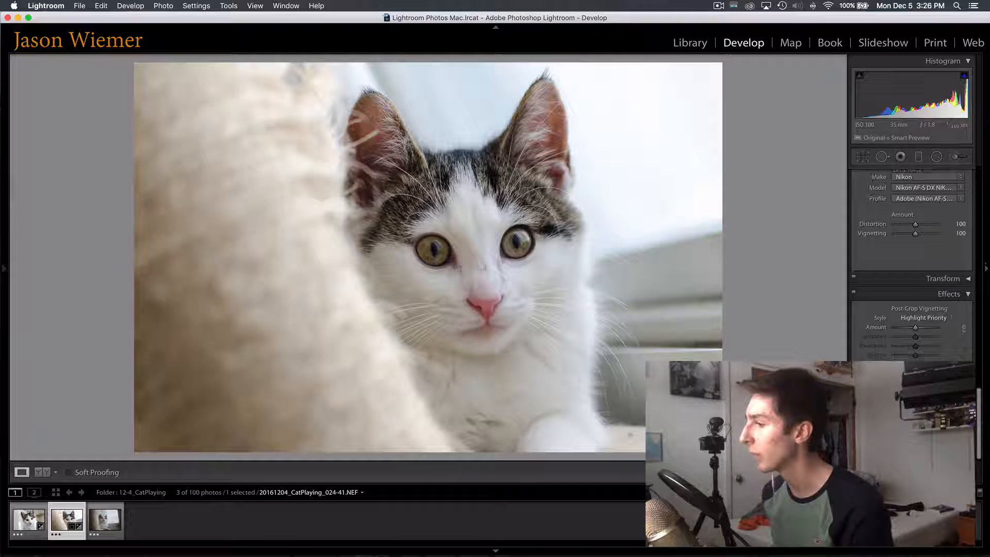
scroll(912, 258, "up", 8)
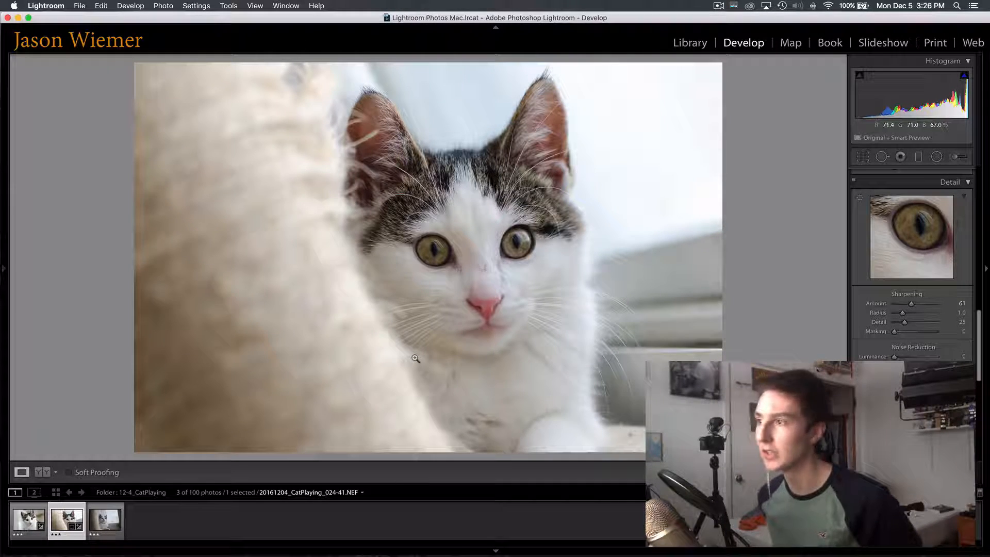
Copy this photo's develop settings and paste them onto 20161204_CatPlaying_024-48.NEF
key("super+shift+c")
left_click(659, 240)
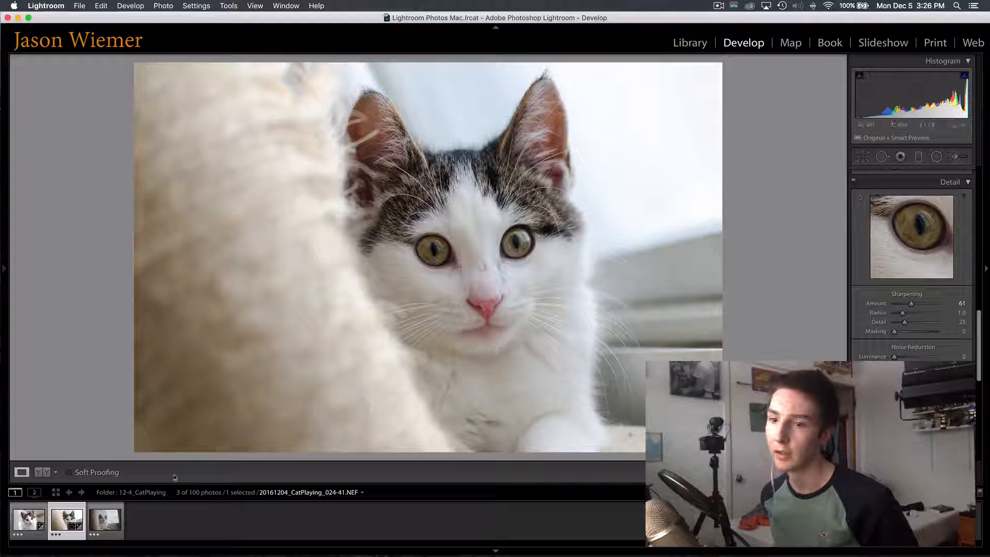
left_click(105, 520)
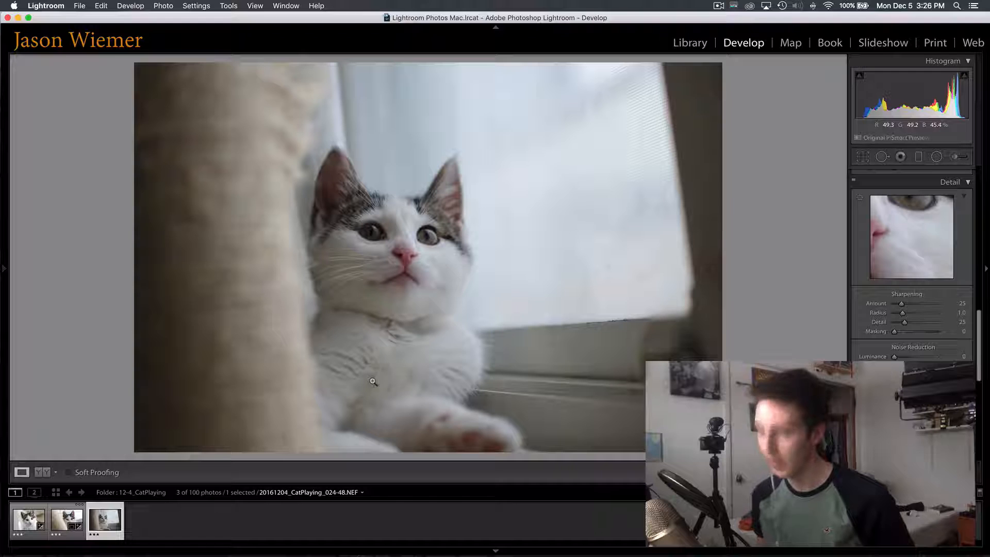
key("super+shift+v")
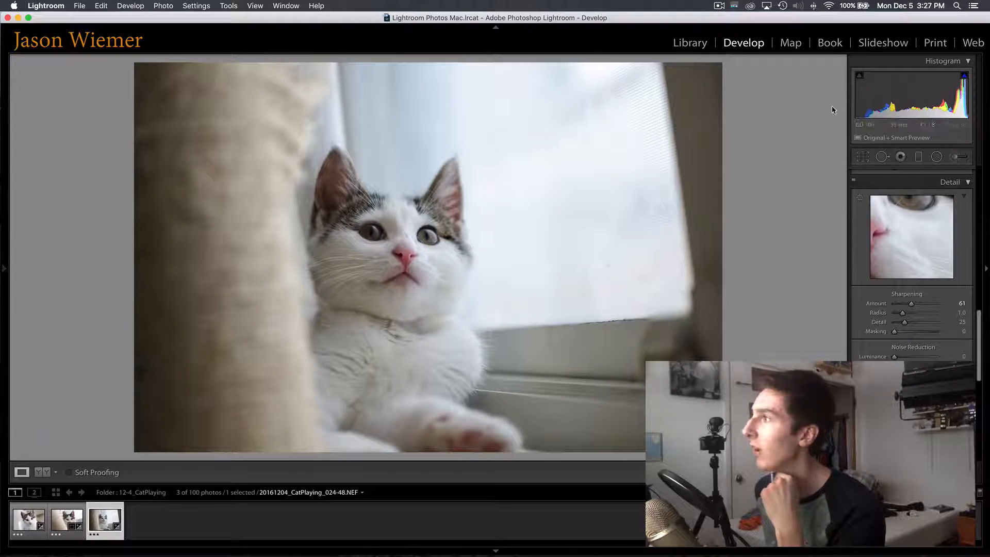
Crop 20161204_CatPlaying_024-48.NEF tighter at the original aspect, keeping the cat left of center and trimming the post and dark window edge
left_click(872, 162)
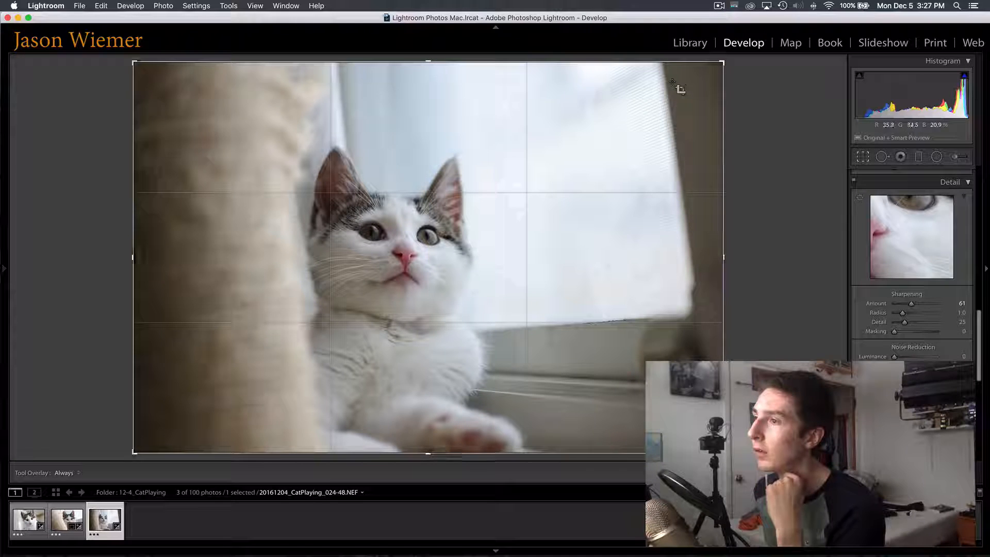
mouse_move(670, 92)
left_mouse_down()
mouse_move(642, 97)
mouse_move(743, 66)
mouse_move(716, 67)
mouse_move(674, 97)
left_mouse_up()
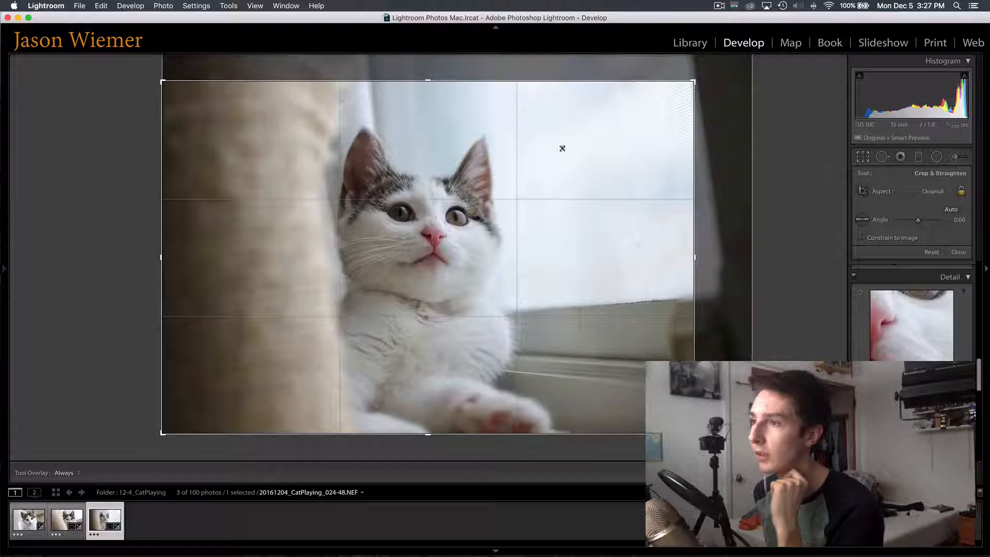
left_click_drag(513, 195, 484, 189)
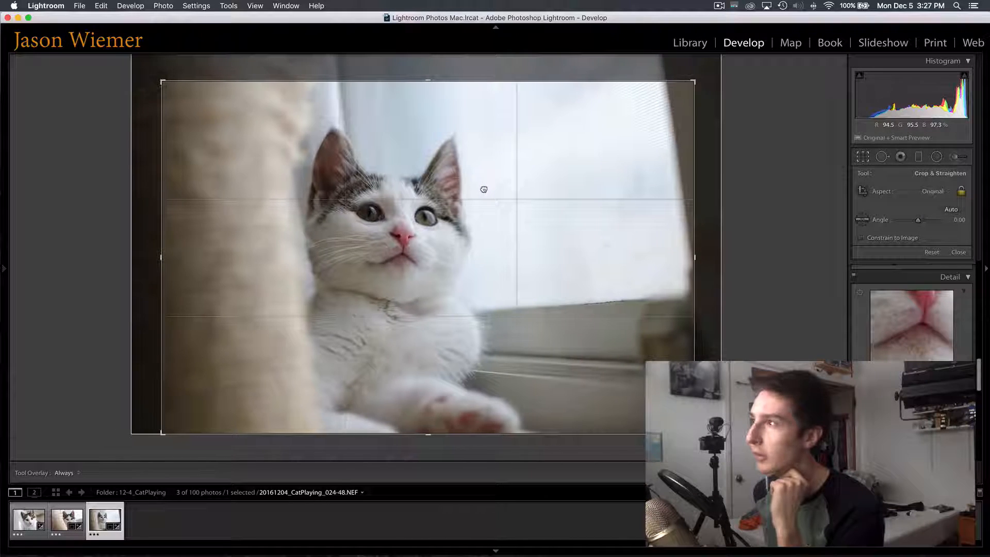
left_click_drag(694, 82, 677, 95)
left_click_drag(555, 161, 506, 173)
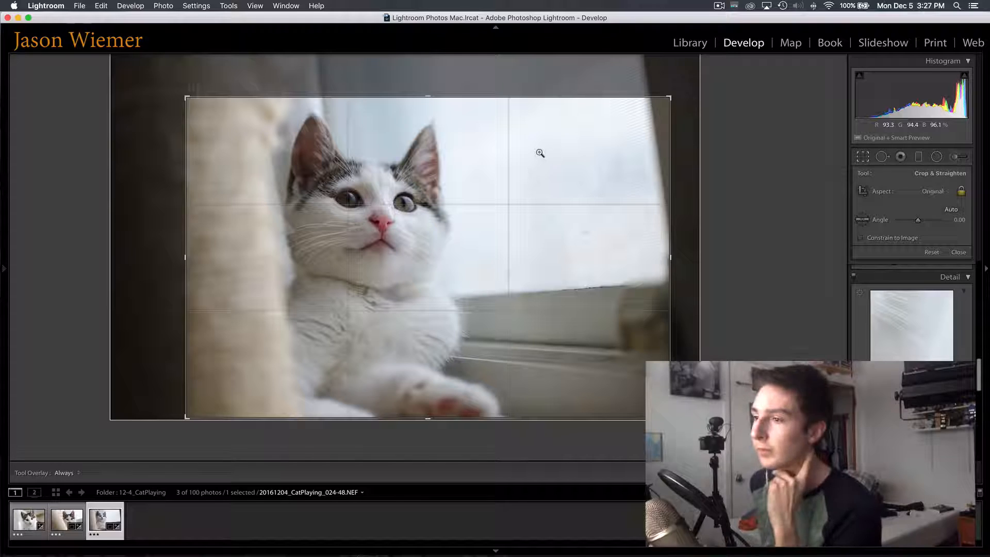
key("Return")
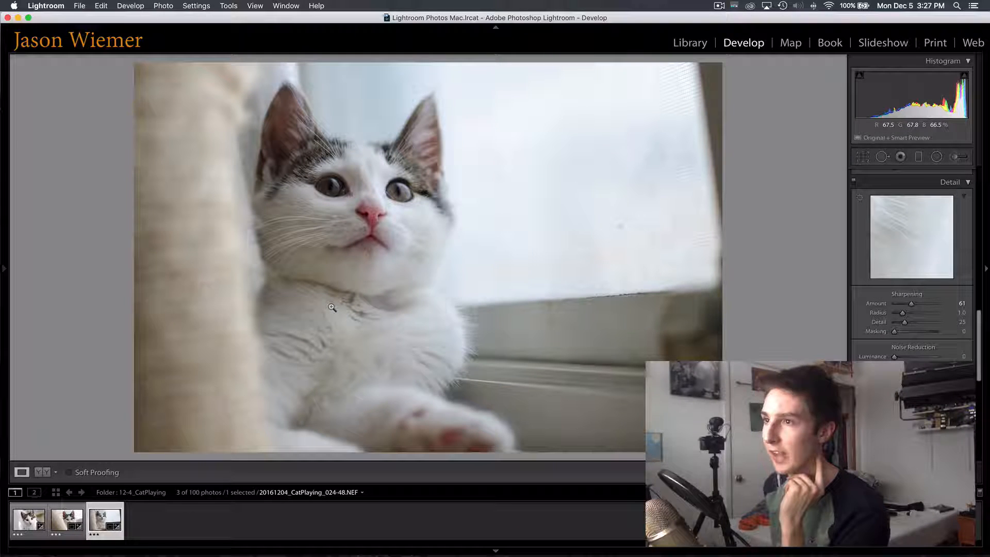
Compare the newly cropped photo with the two other edited cat photos for consistent look and color
key("Left")
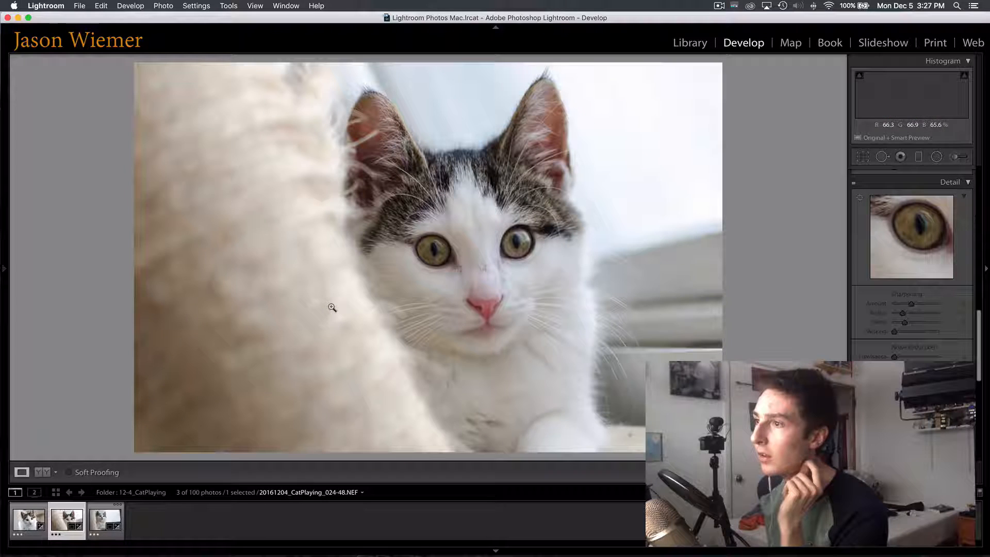
key("Right")
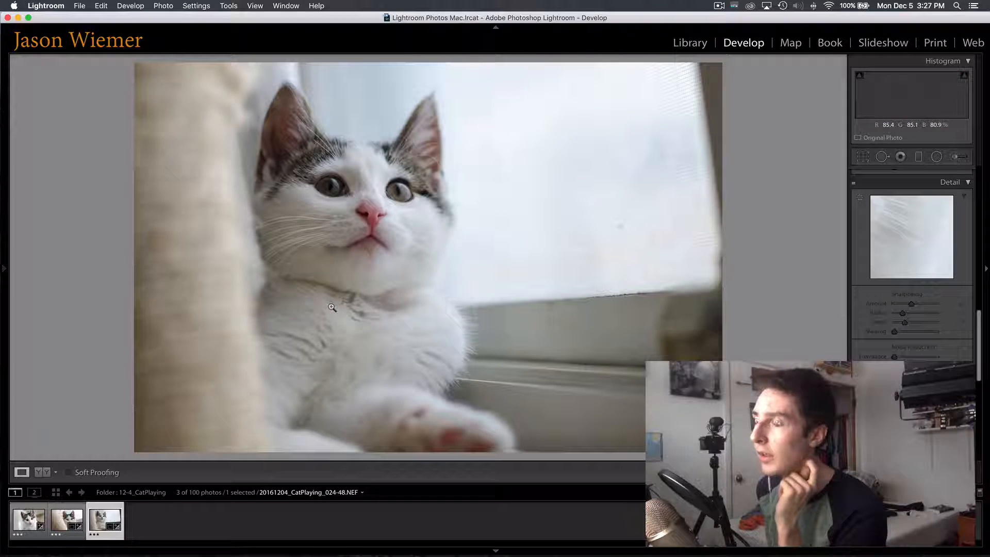
key("Left")
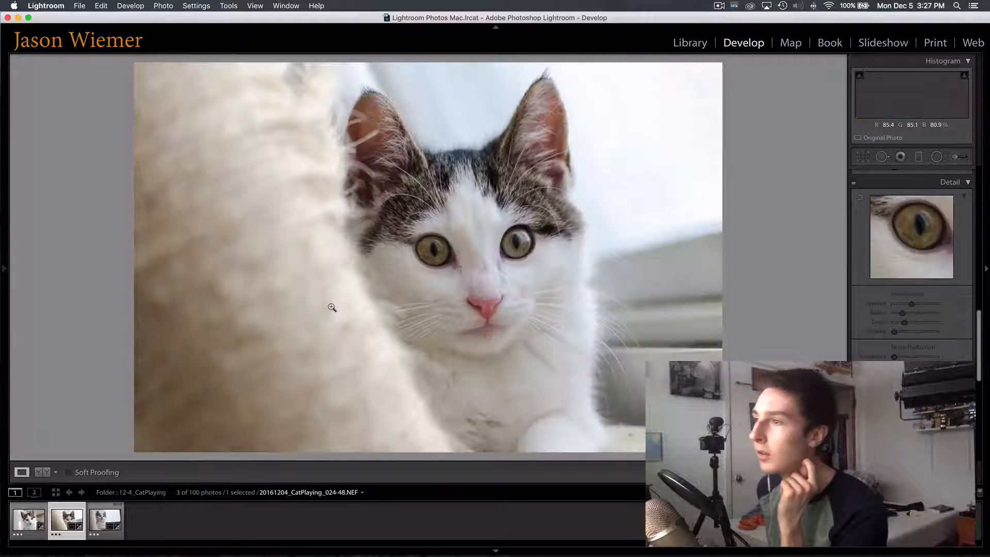
key("Right")
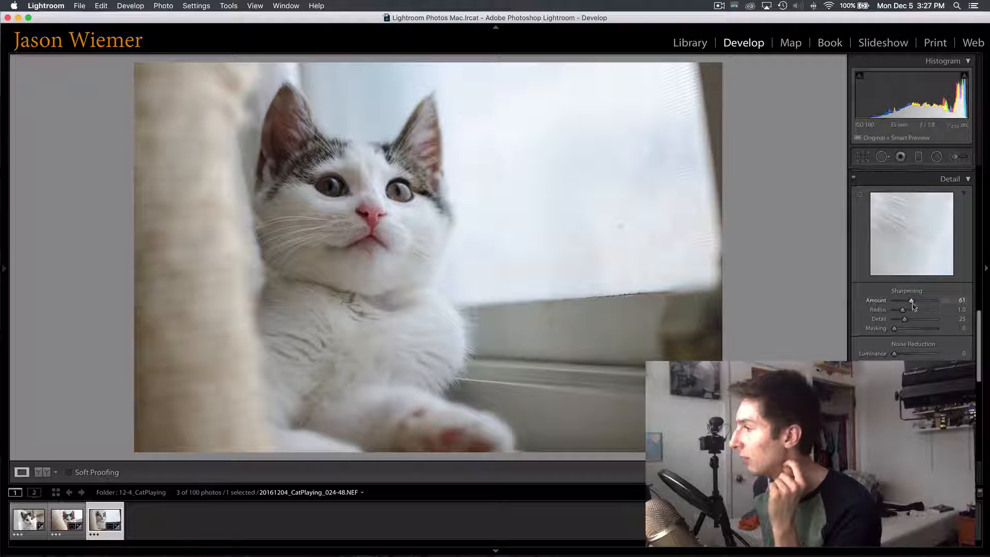
scroll(920, 306, "down", 2)
scroll(919, 305, "up", 10)
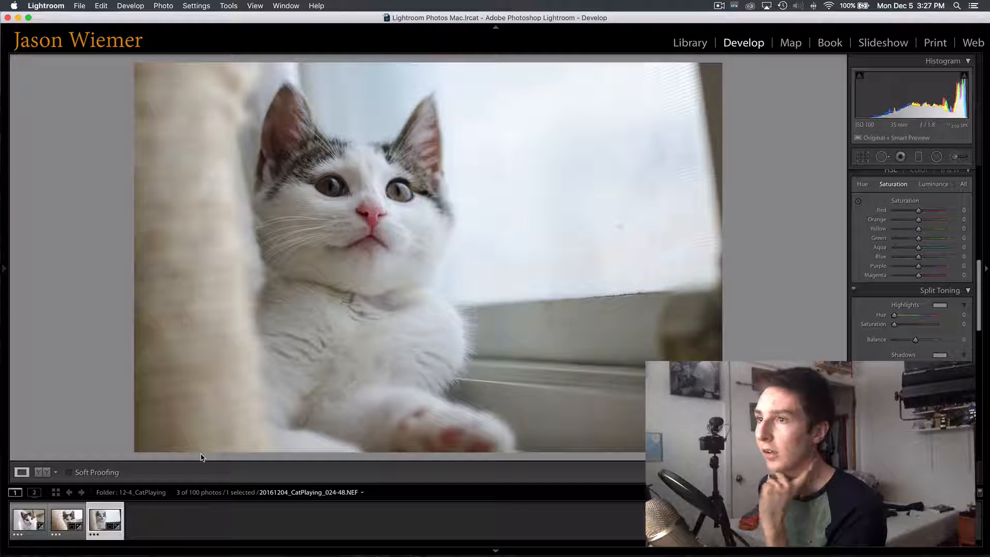
key("Left")
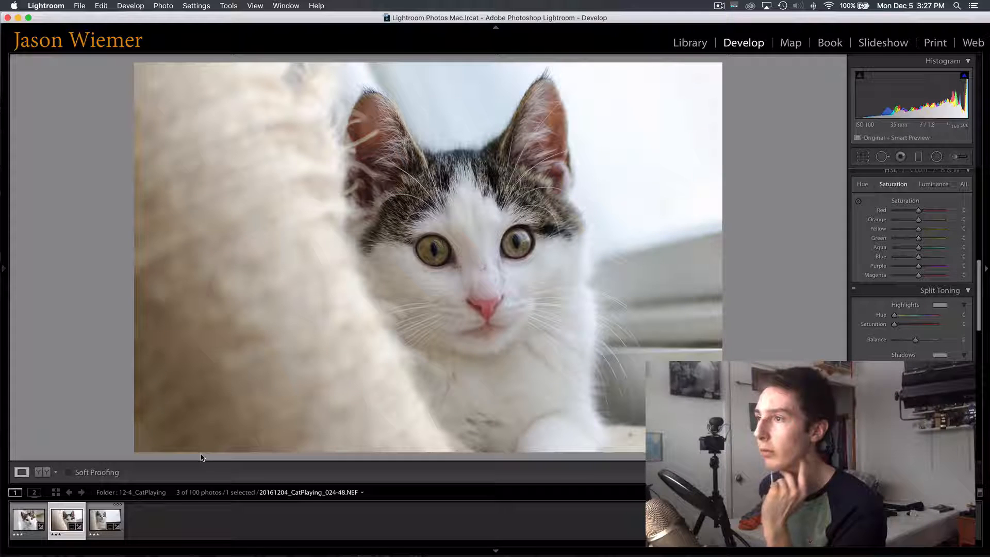
key("Left")
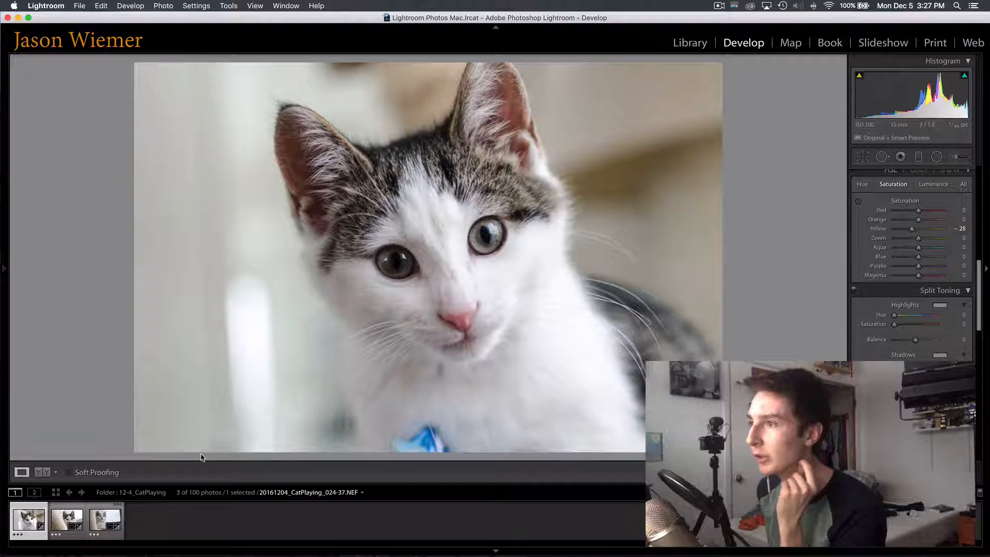
key("Right")
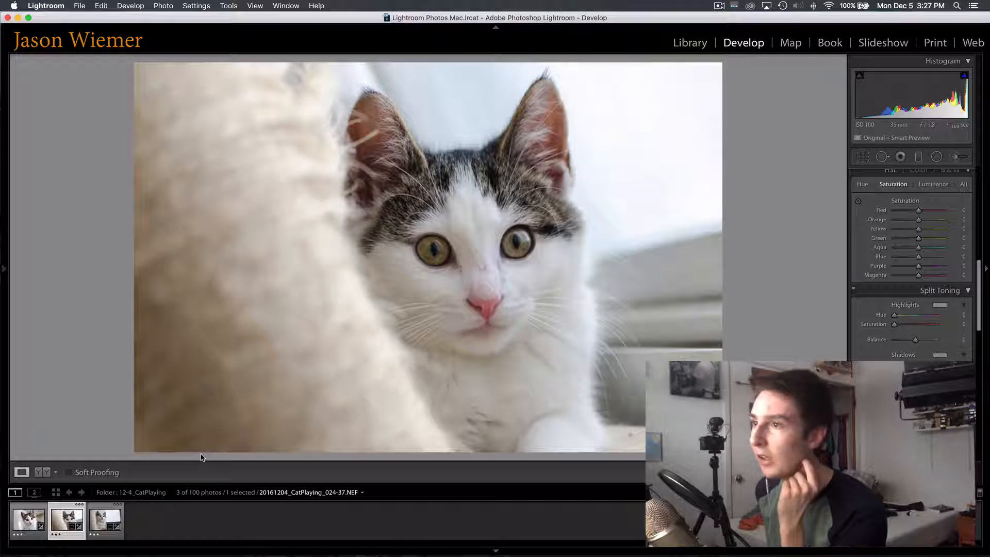
key("Right")
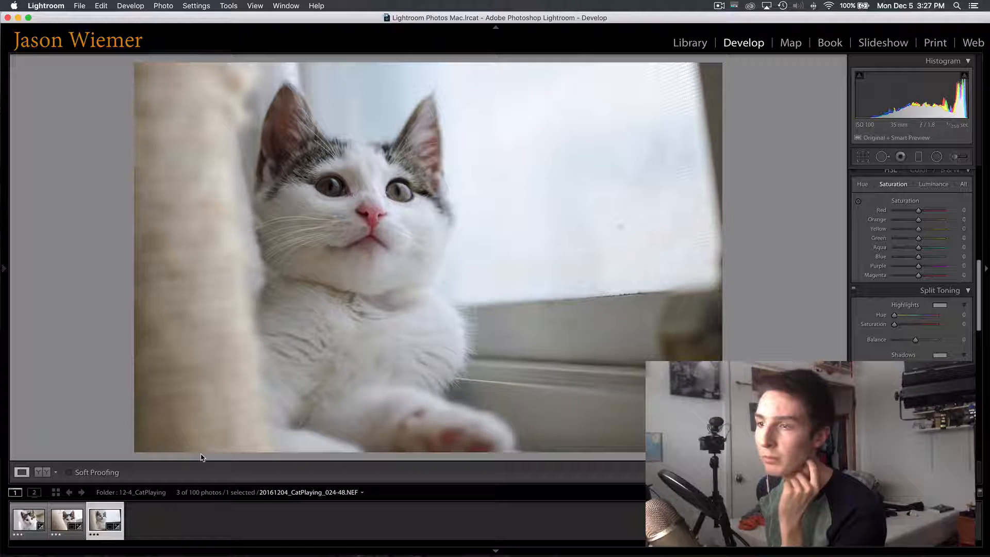
Return to 20161204_CatPlaying_024-41.NEF and reduce its Contrast to +7
key("Left")
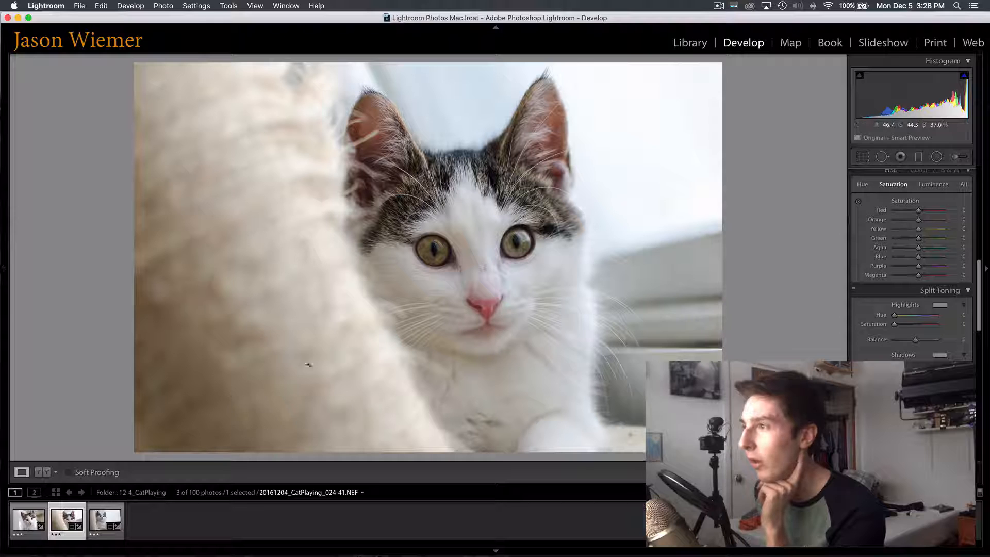
scroll(923, 285, "up", 8)
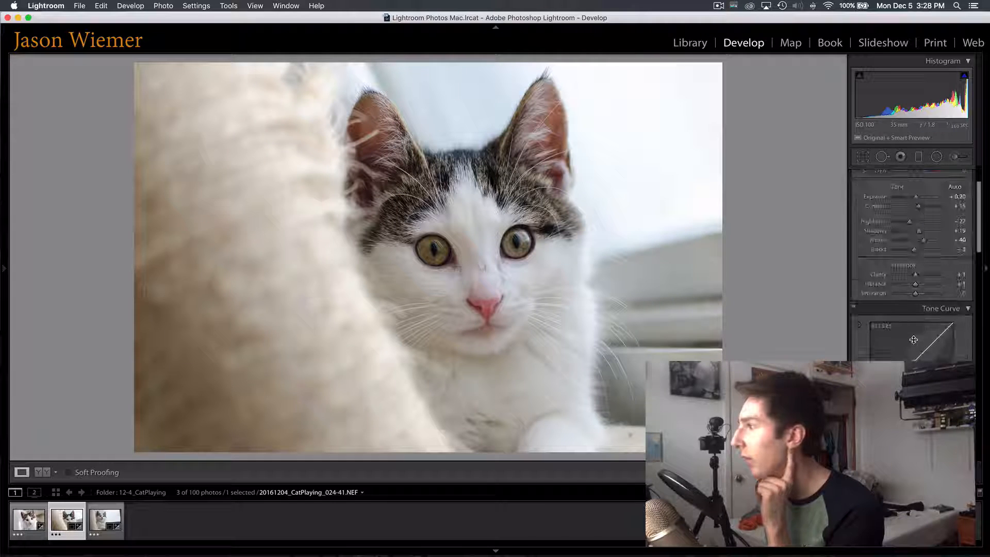
left_click_drag(918, 265, 919, 269)
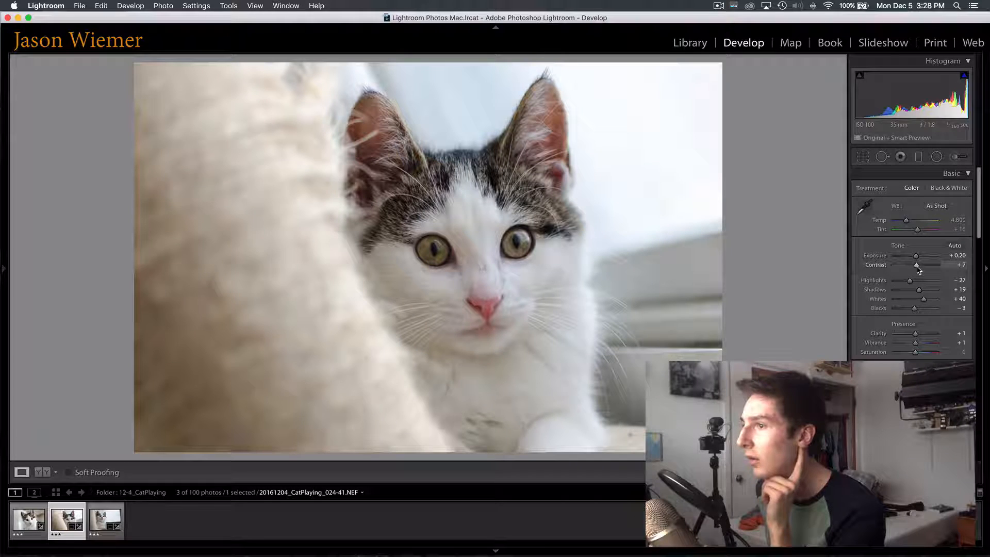
scroll(867, 295, "down", 1)
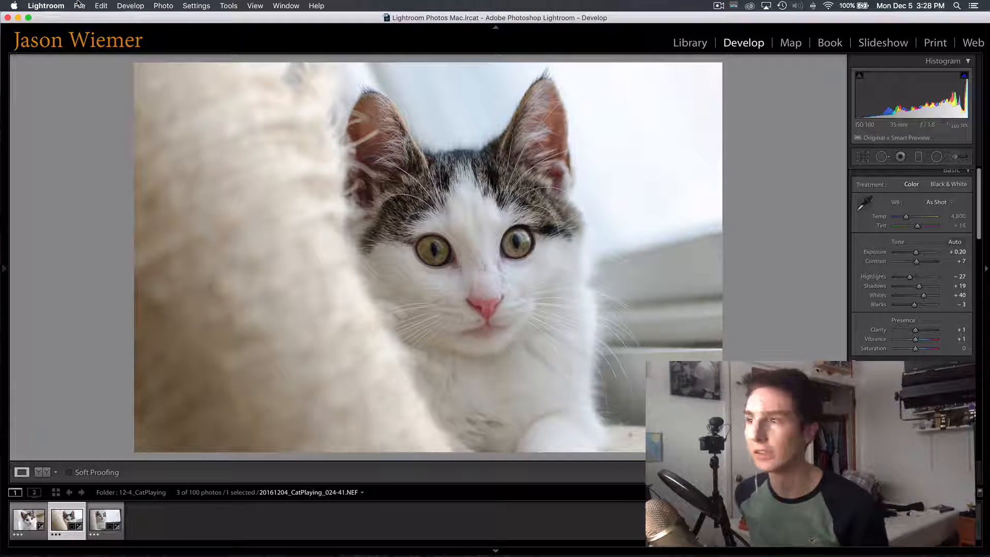
Export the current cat photo with the saved Instagram export preset
left_click(79, 5)
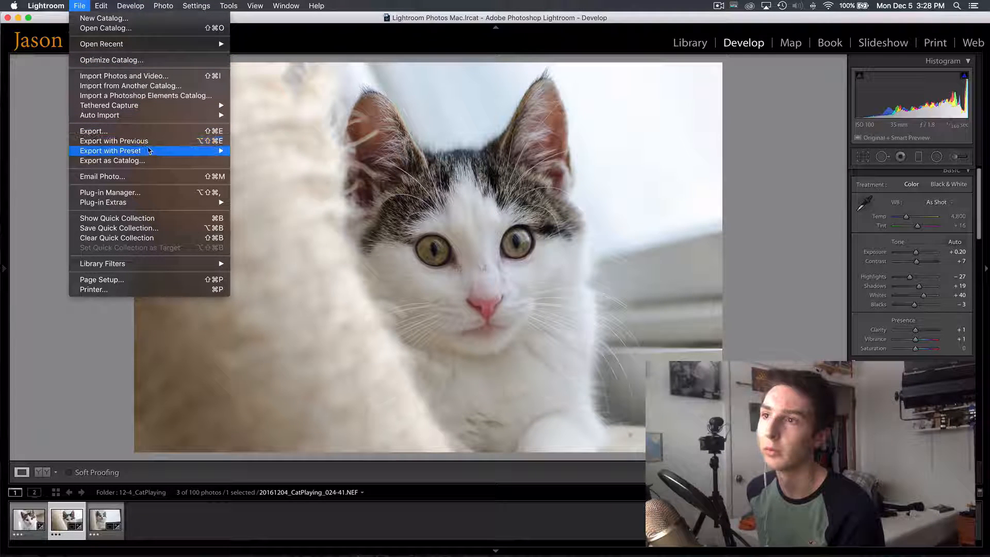
mouse_move(199, 150)
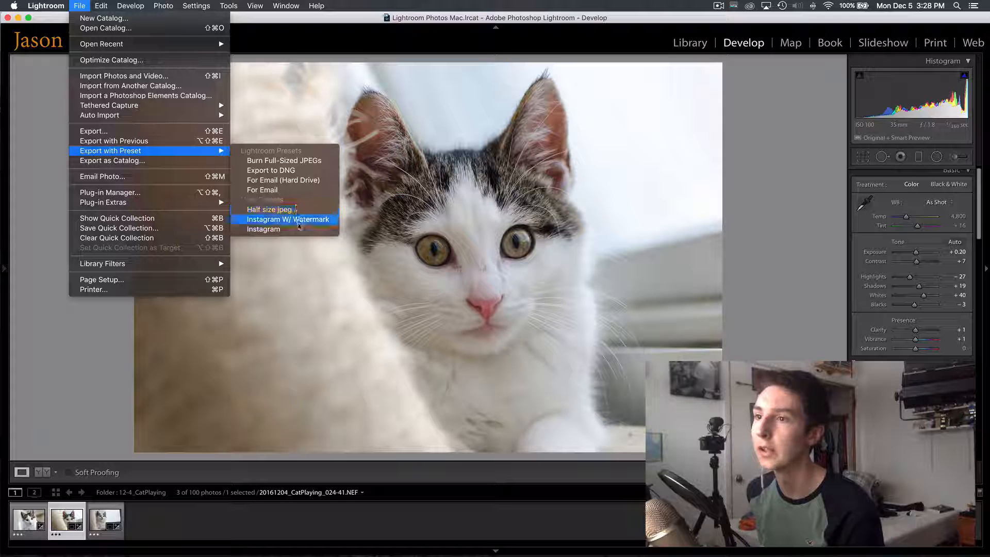
left_click(301, 229)
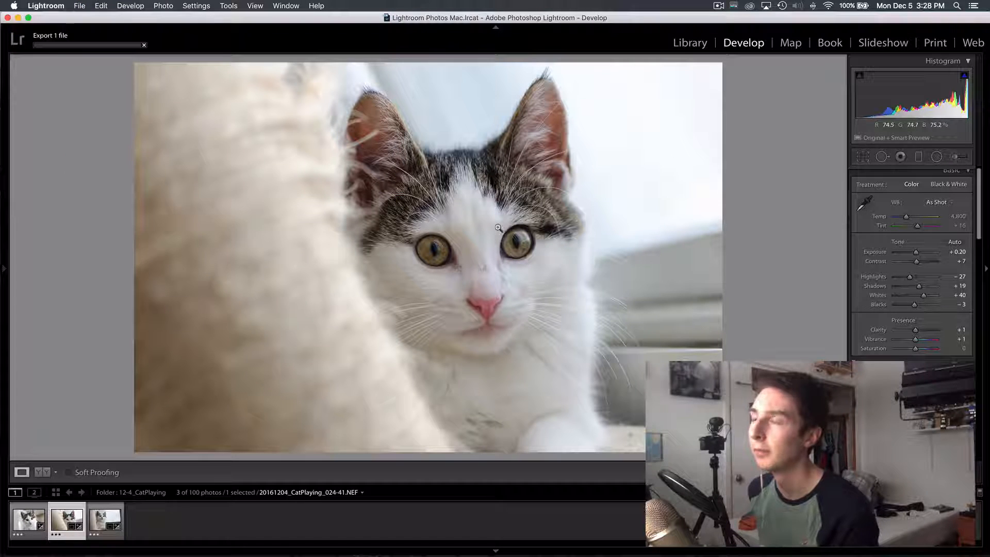